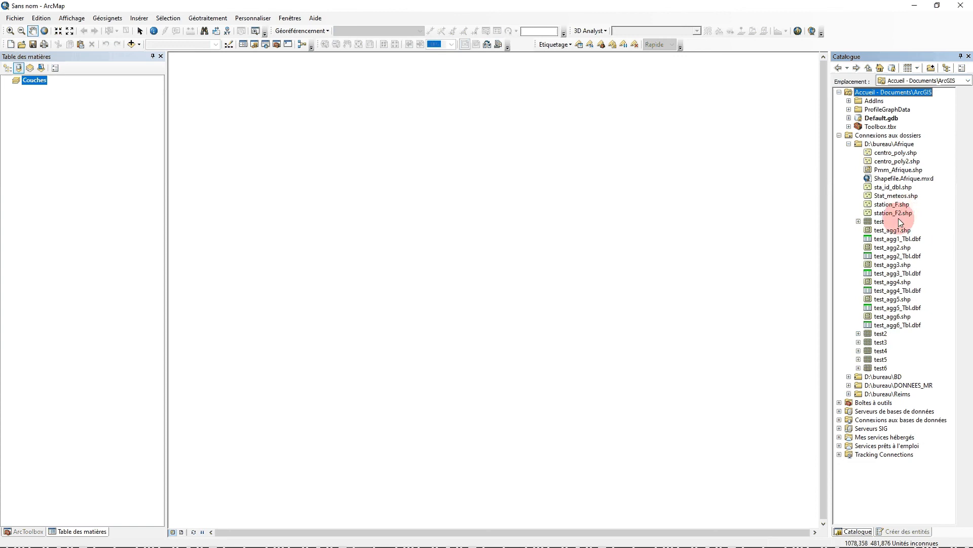
Step: Add the Stat_meteos.shp layer from the D:\bureau\Afrique folder to the map
left_click_drag(900, 198, 5, 95)
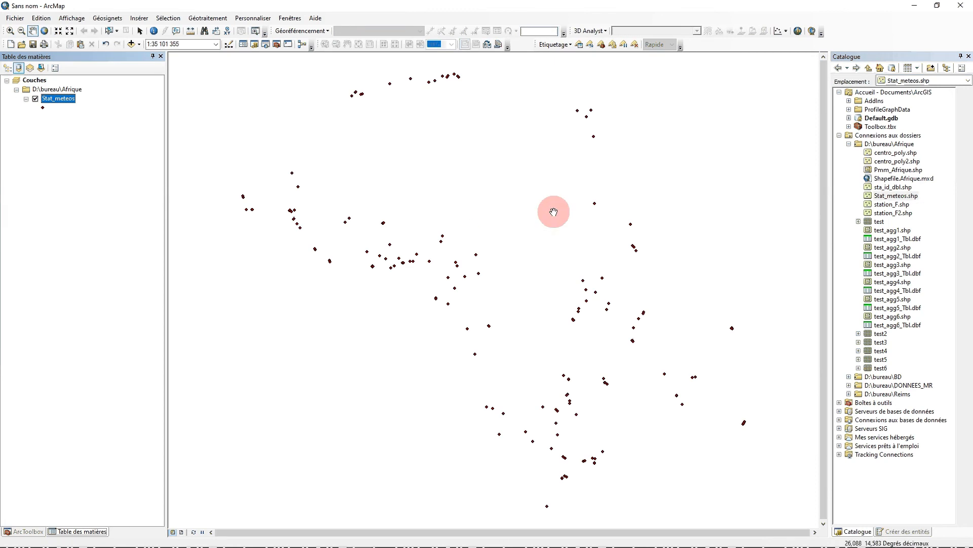
Step: Examine how the Stat_meteos weather stations are distributed and clustered across the map
left_click_drag(554, 211, 468, 212)
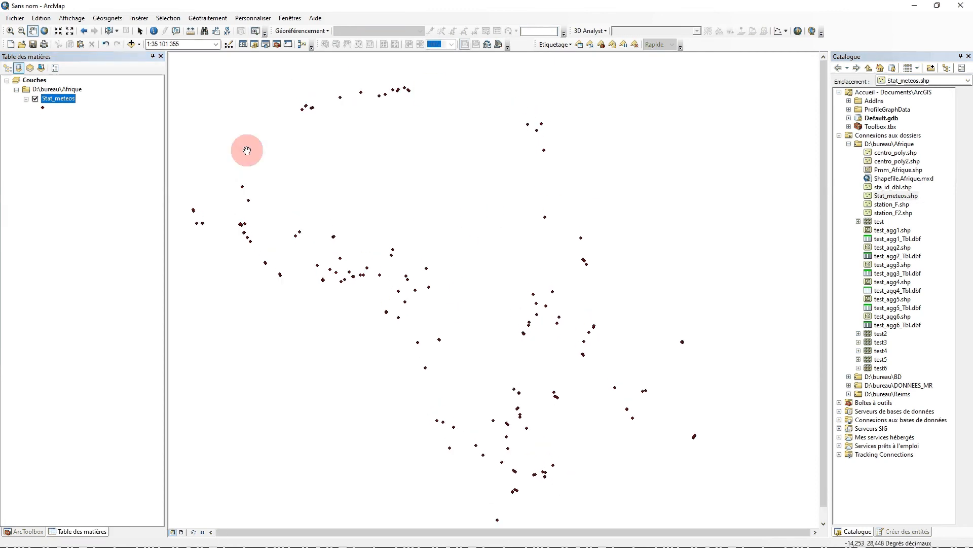
scroll(512, 410, "up", 5)
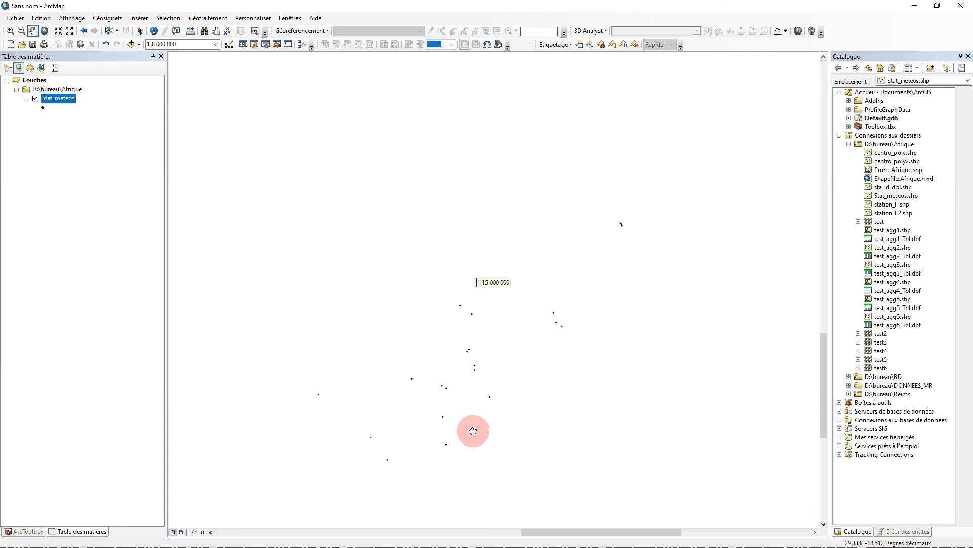
scroll(472, 444, "down", 2)
scroll(441, 398, "up", 5)
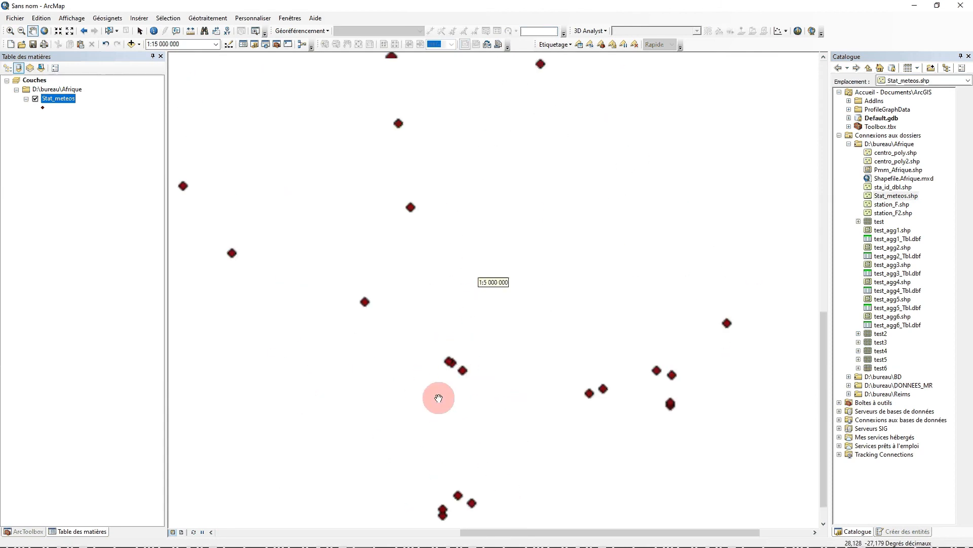
scroll(456, 385, "down", 4)
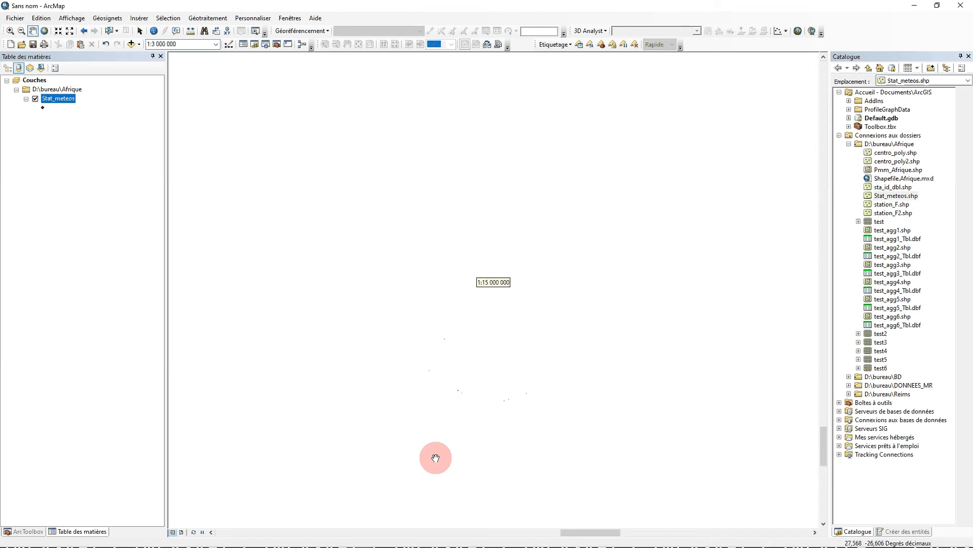
scroll(459, 447, "up", 2)
scroll(441, 433, "down", 4)
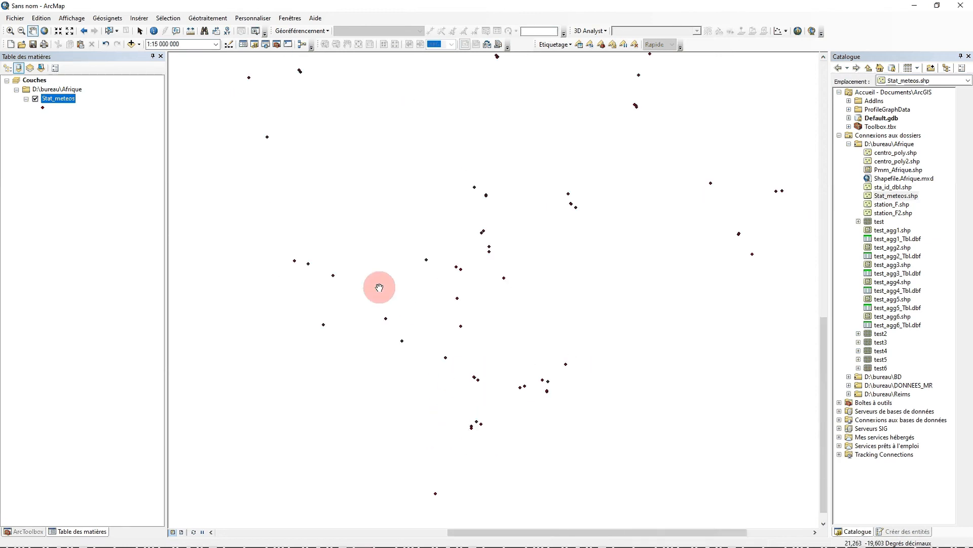
left_click_drag(380, 287, 602, 384)
left_click_drag(473, 276, 599, 419)
scroll(528, 246, "up", 6)
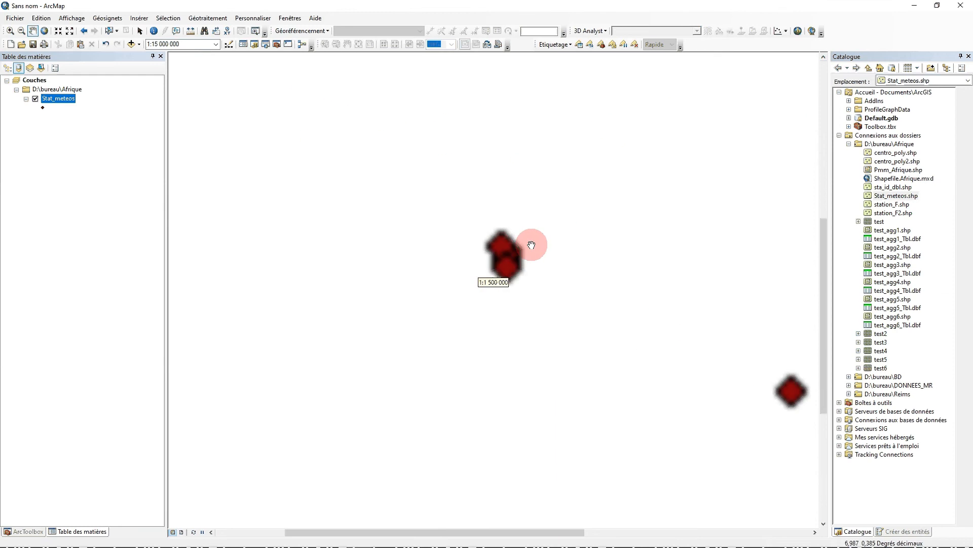
scroll(522, 265, "up", 2)
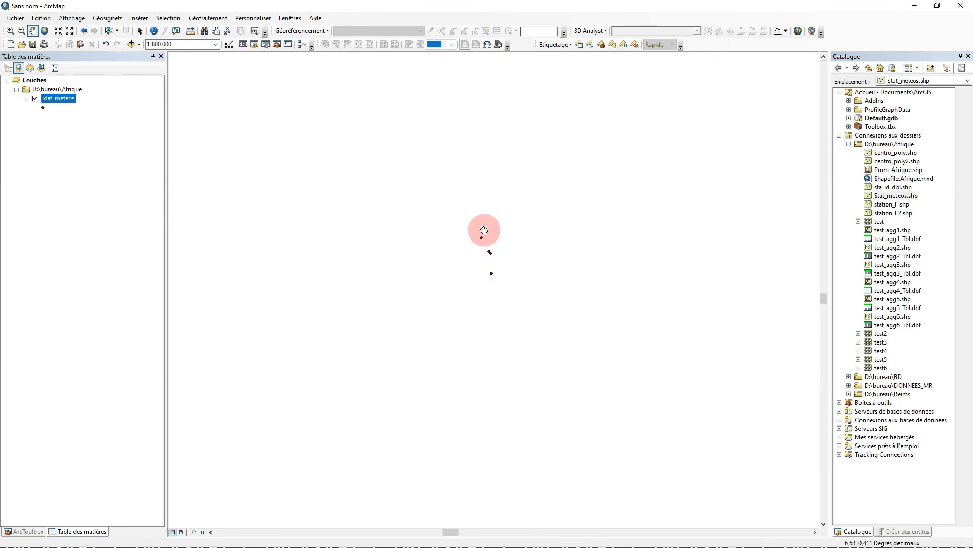
scroll(466, 287, "down", 7)
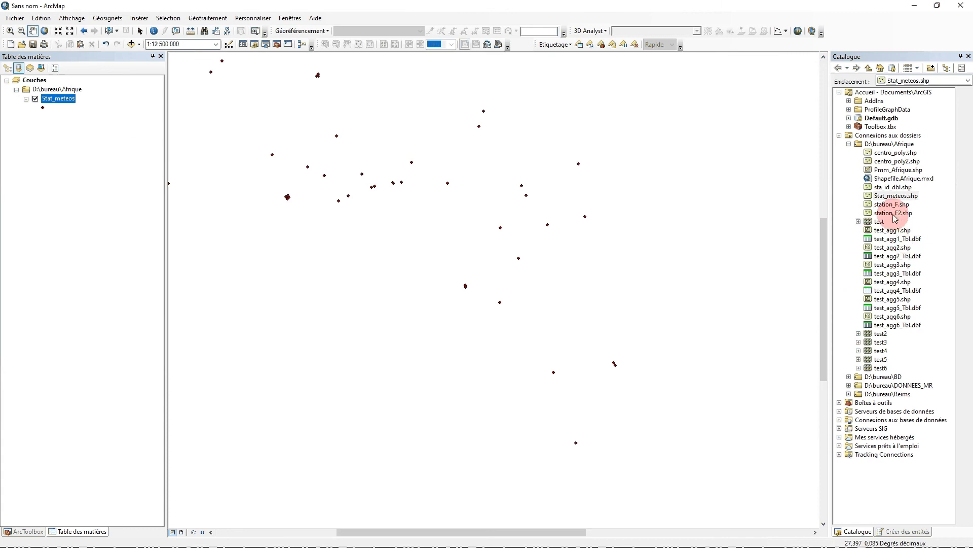
scroll(457, 362, "down", 4)
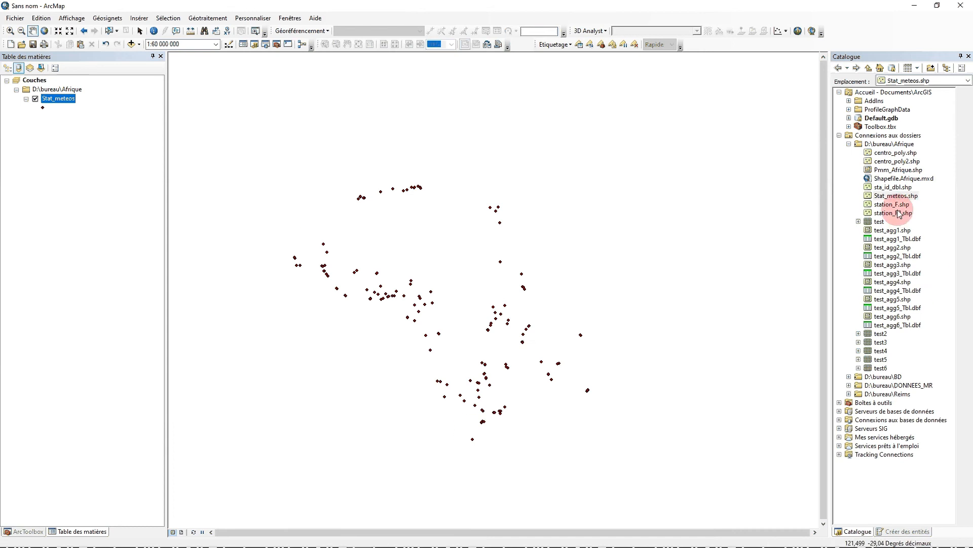
Step: Add Pmm_Afrique.shp and the test6 raster to the map, with test6 placed first in the drawing order
mouse_move(897, 171)
left_mouse_down()
mouse_move(647, 174)
mouse_move(65, 113)
mouse_move(65, 121)
left_mouse_up()
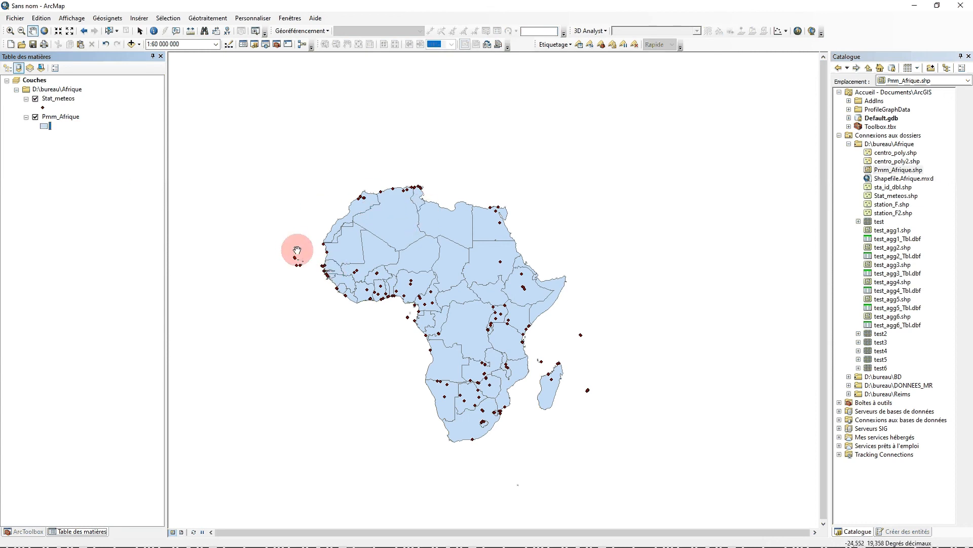
left_click_drag(880, 368, 68, 179)
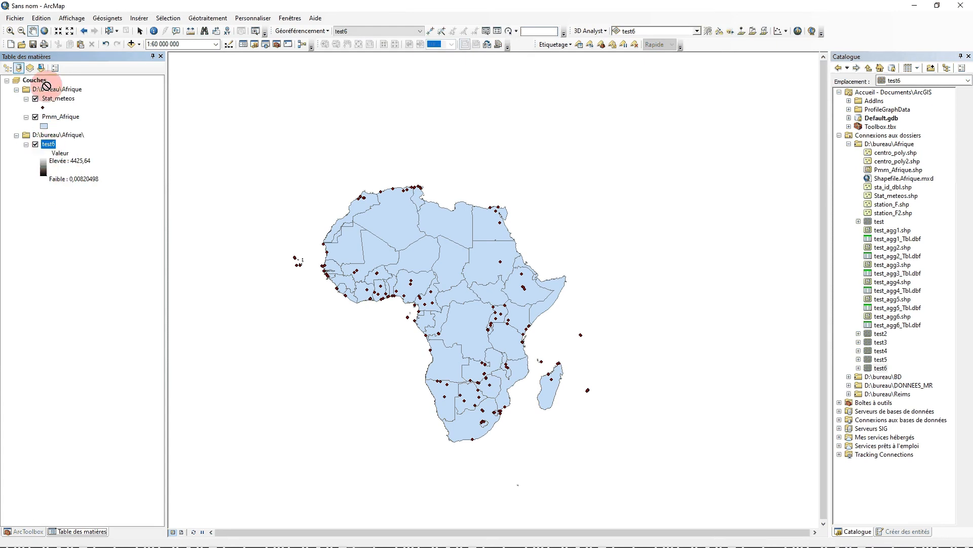
left_click(7, 67)
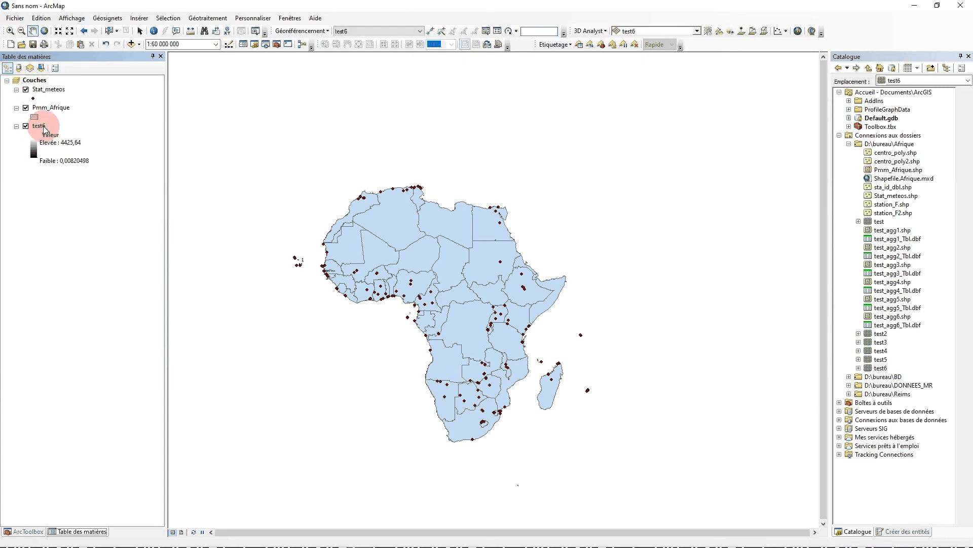
left_click_drag(49, 85, 48, 86)
Step: Apply a multicolour ramp from pink through blue, green and orange to dark red to the test6 raster
left_click(34, 109)
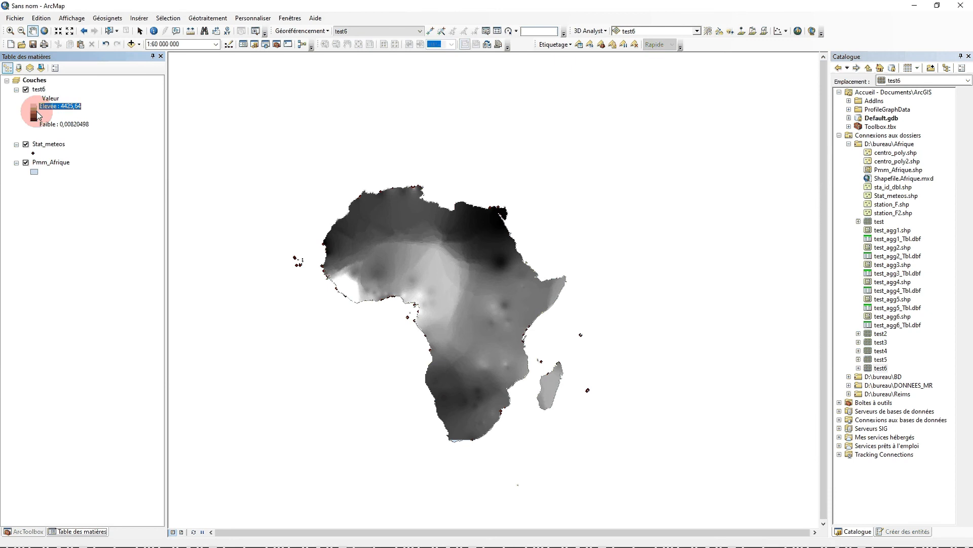
left_click(472, 265)
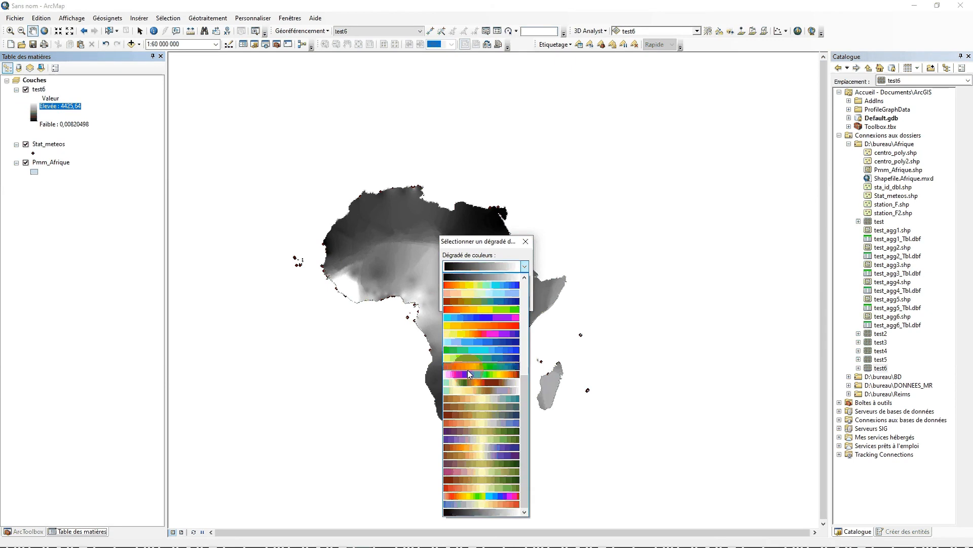
left_click(463, 373)
left_click(460, 307)
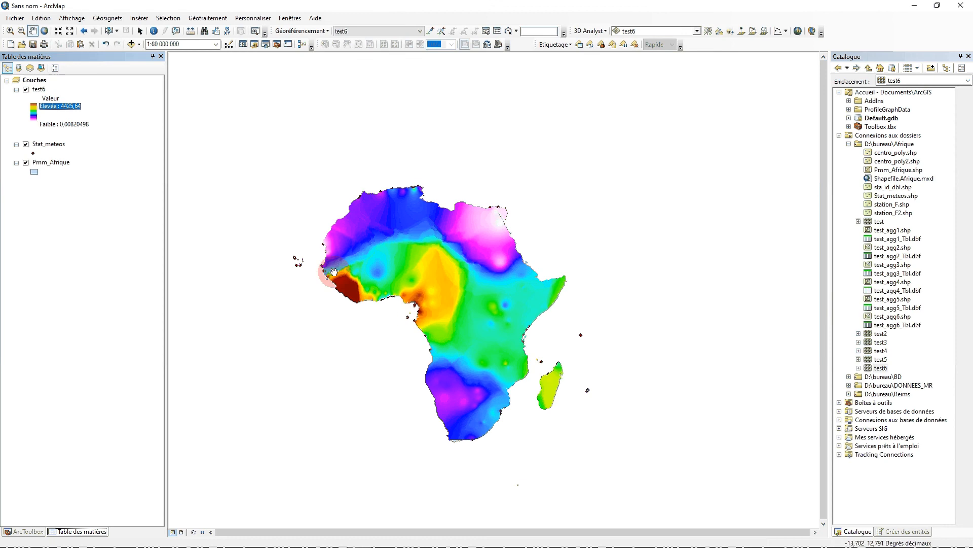
Step: Remove the test6 raster layer from the map
left_click(39, 89)
right_click(61, 103)
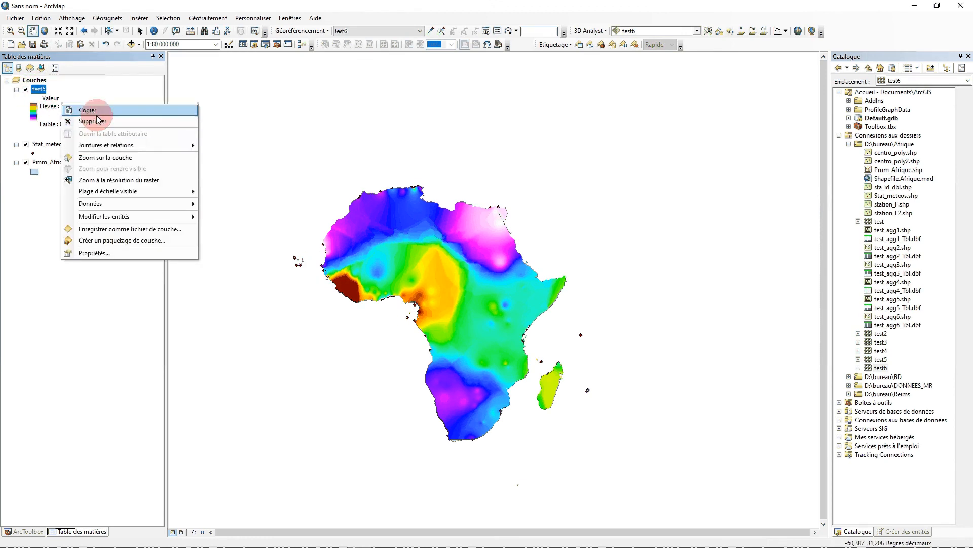
left_click(88, 120)
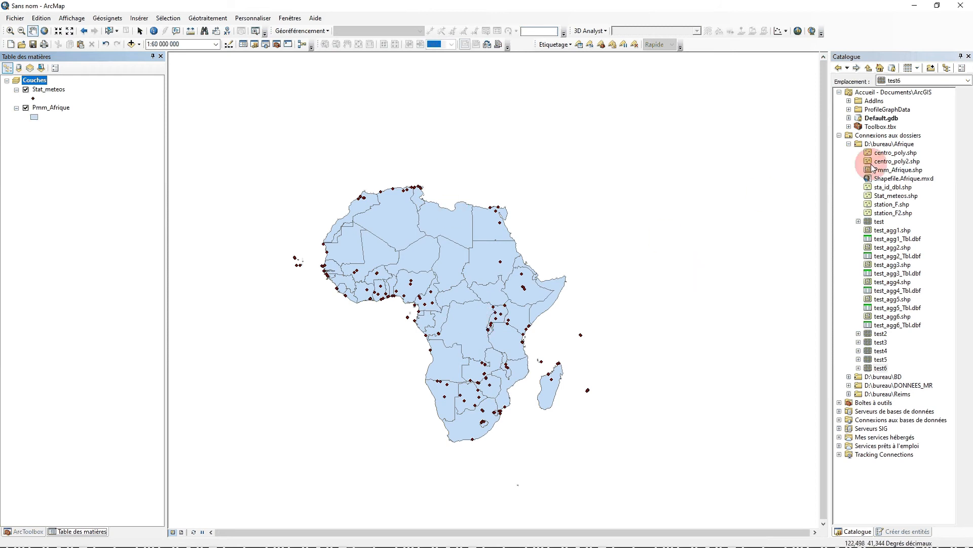
Step: Create a new folder named aggregate inside the D:\bureau\Afrique folder
right_click(870, 145)
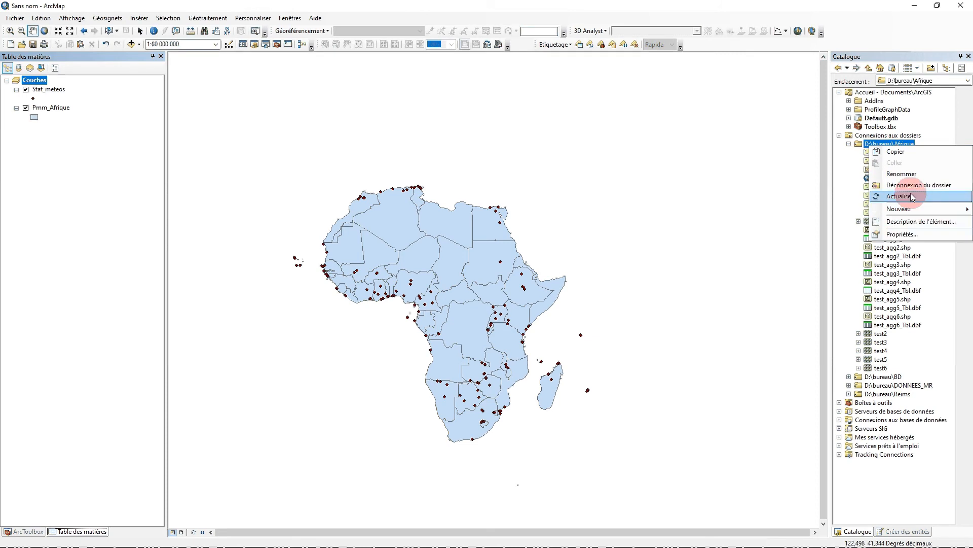
mouse_move(892, 209)
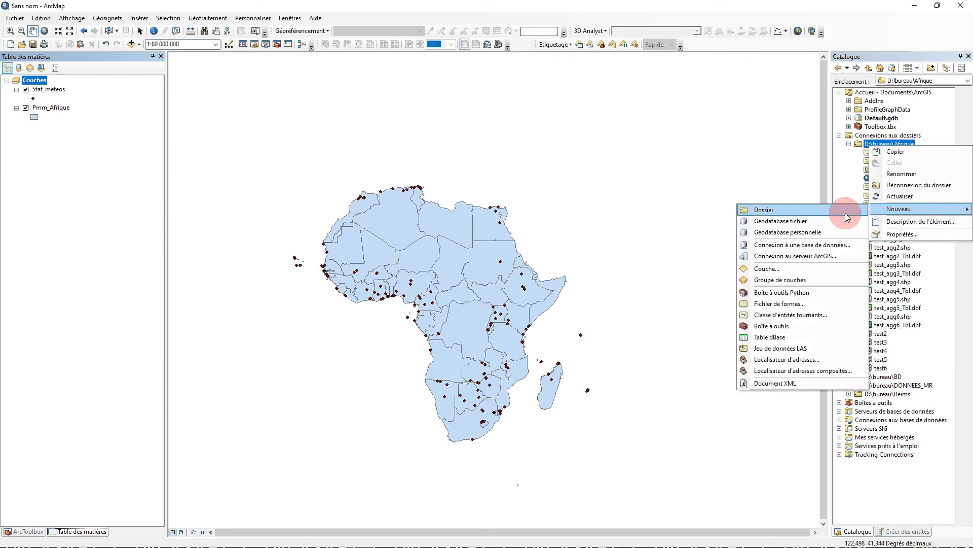
left_click(844, 213)
type("aggregate")
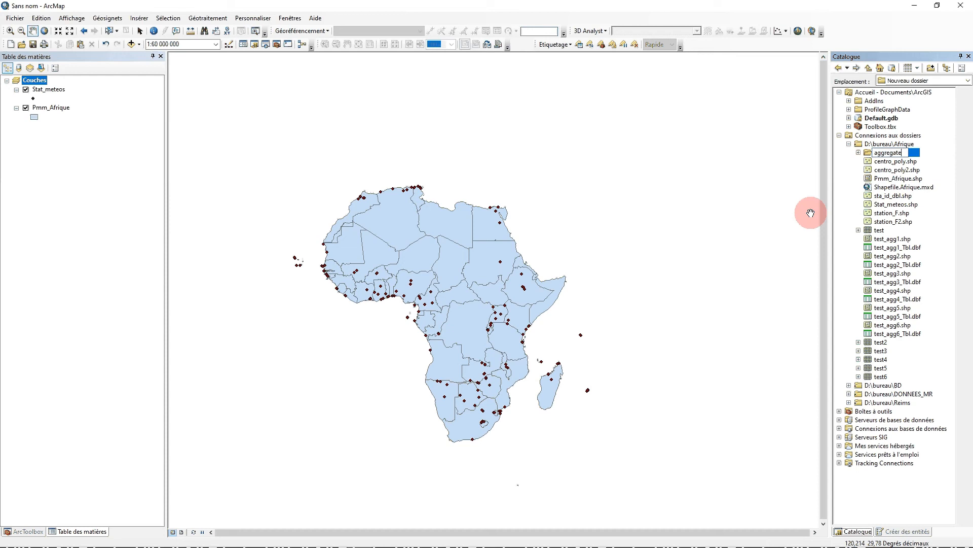
left_click(851, 160)
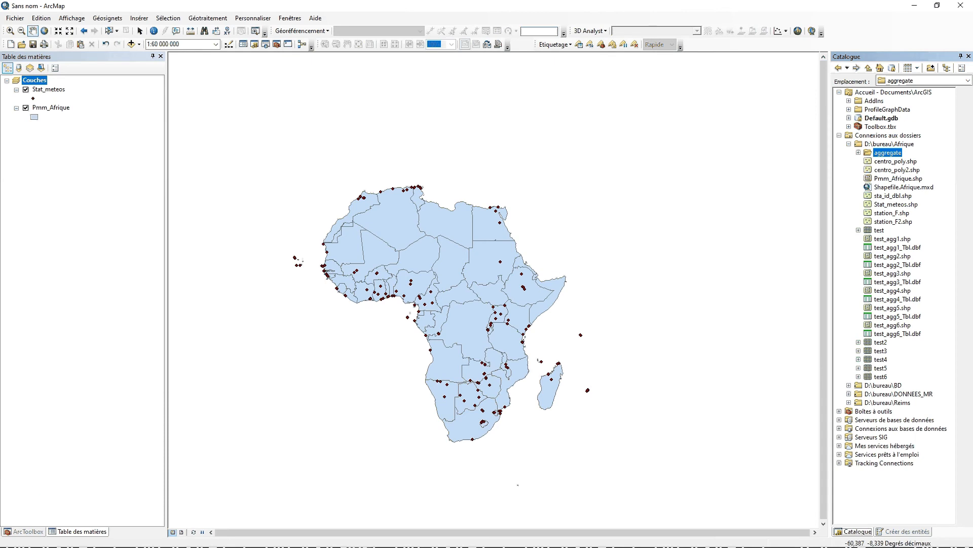
Step: Remove the Pmm_Afrique layer from the map
left_click(41, 90)
right_click(42, 107)
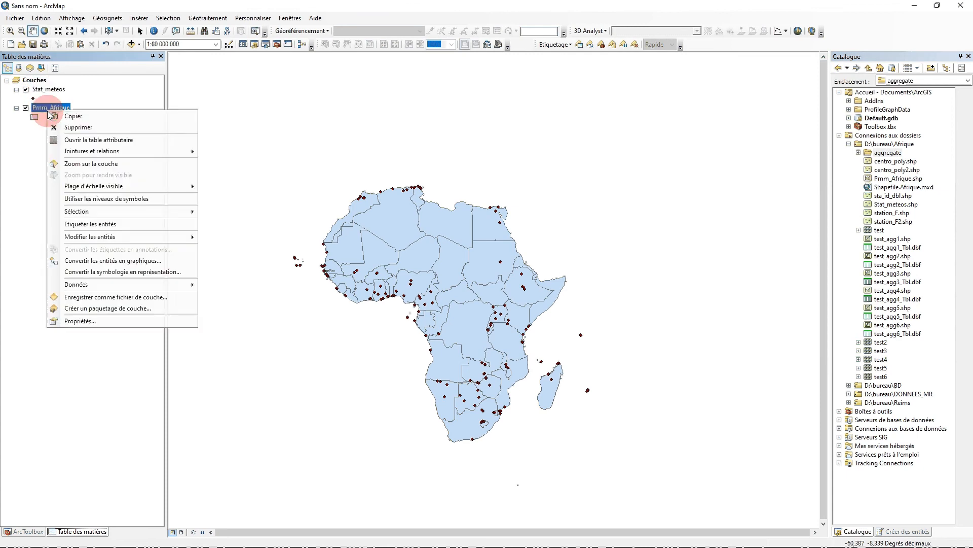
left_click(70, 130)
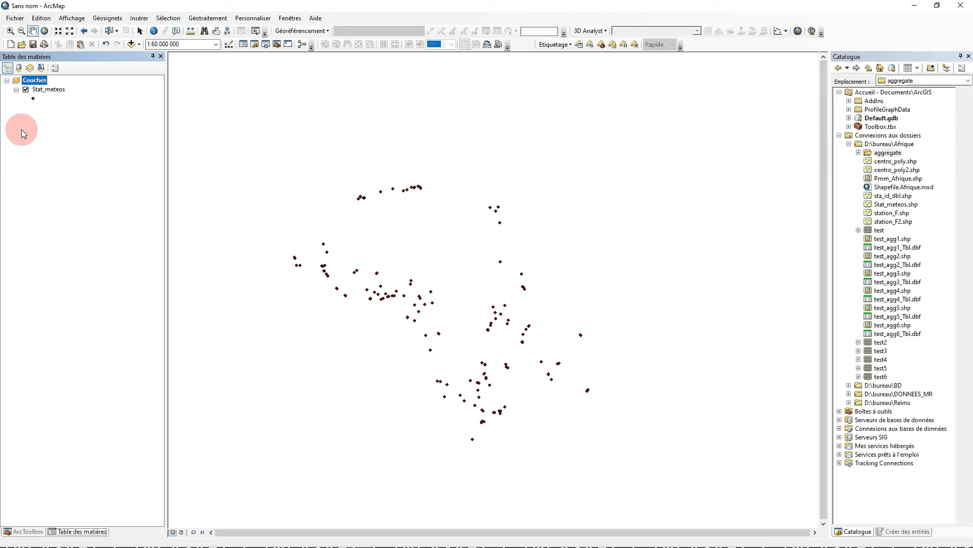
Step: Start the Agréger des points tool from the Généralisation cartography toolset with Stat_meteos as the input features
left_click(27, 531)
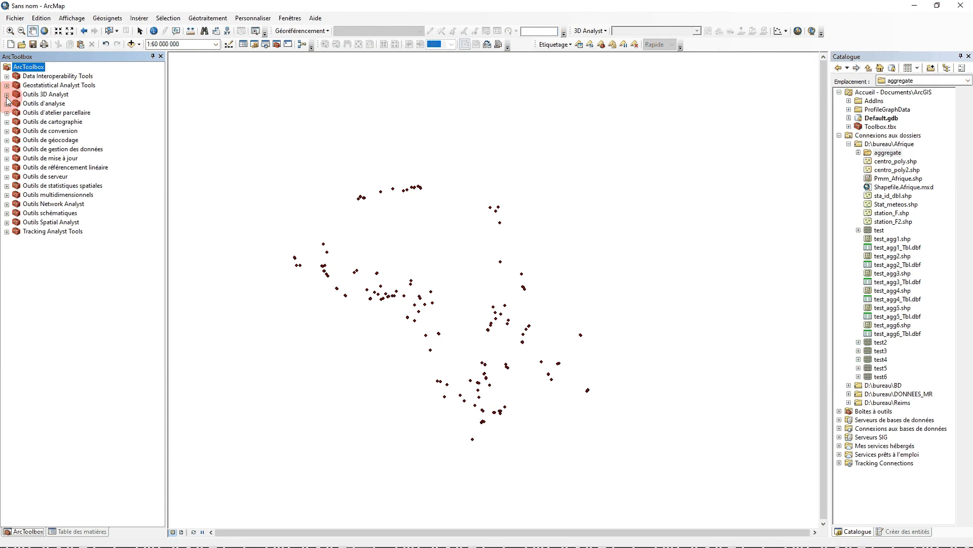
left_click(7, 122)
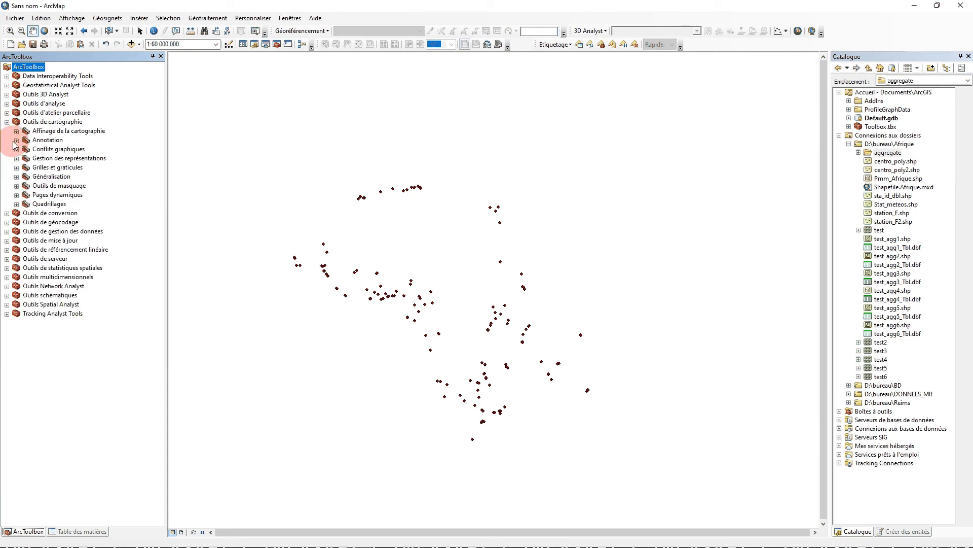
left_click(16, 177)
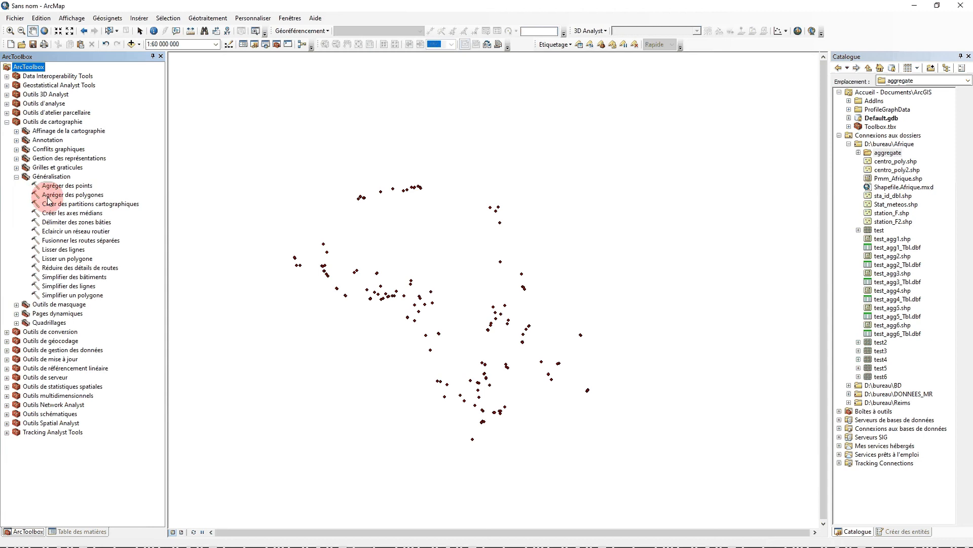
left_click(62, 186)
double_click(61, 187)
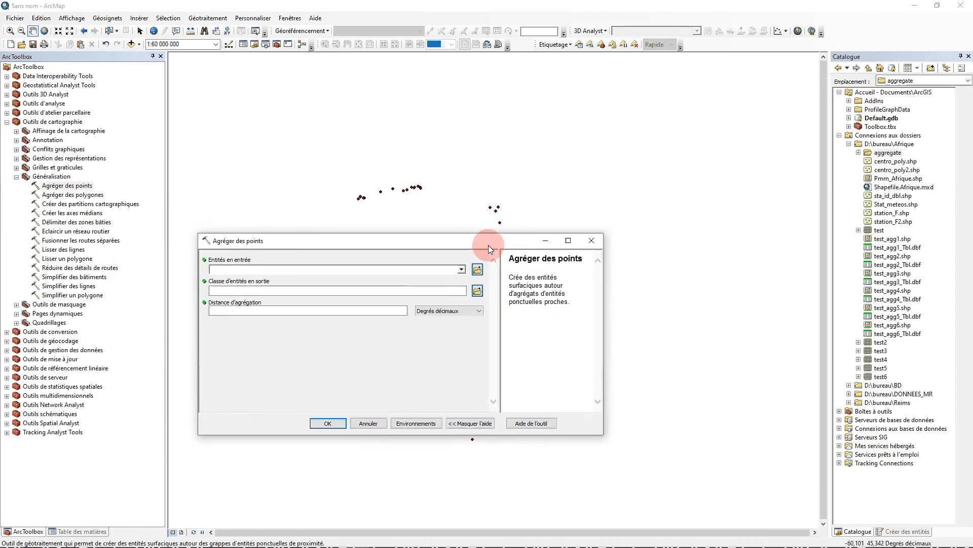
left_click(498, 208)
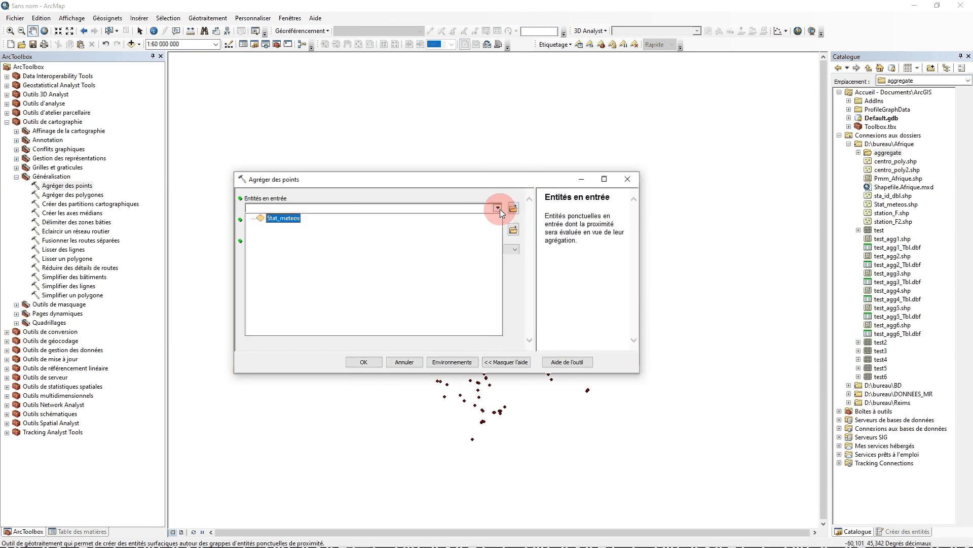
left_click(284, 221)
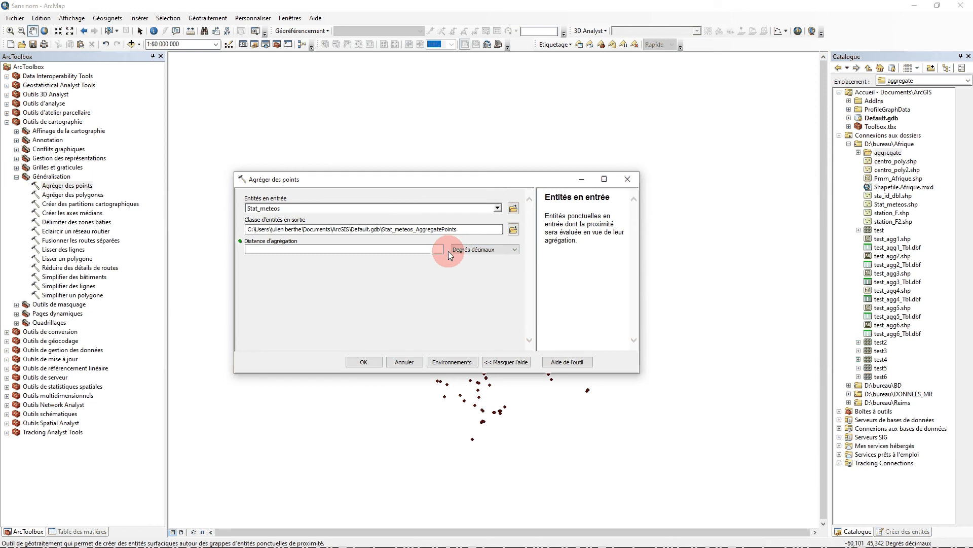
Step: Set the output feature class to aggregate1 in the D:\bureau\Afrique\aggregate folder
left_click(513, 229)
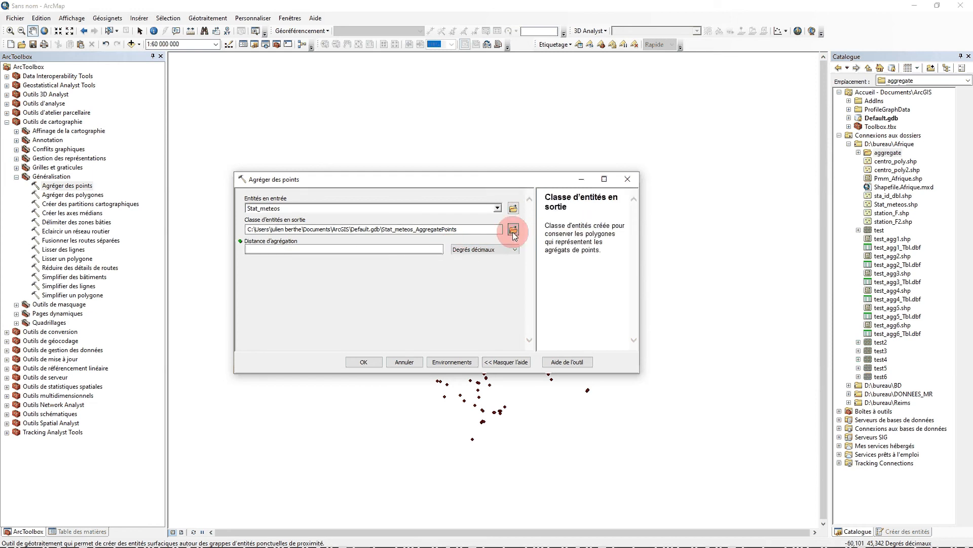
left_click(451, 212)
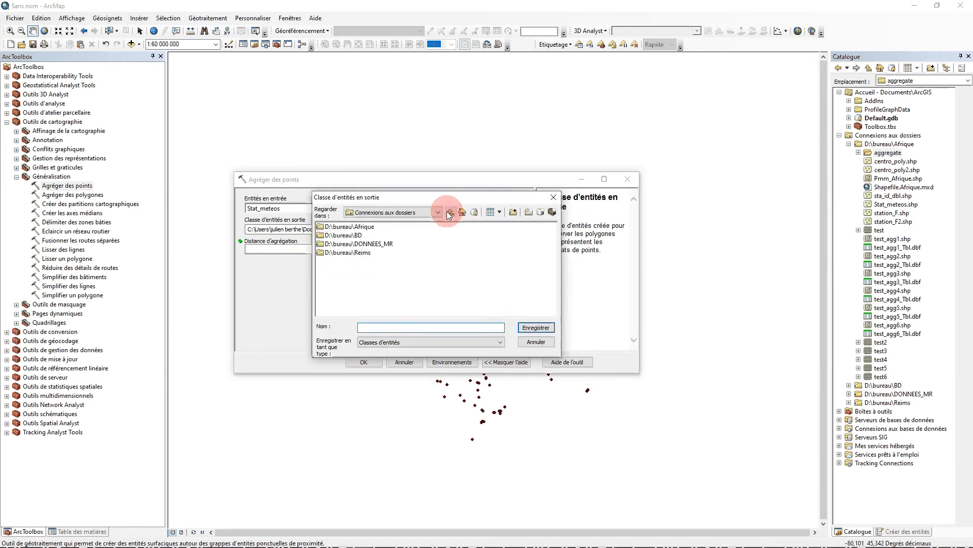
double_click(349, 227)
double_click(338, 228)
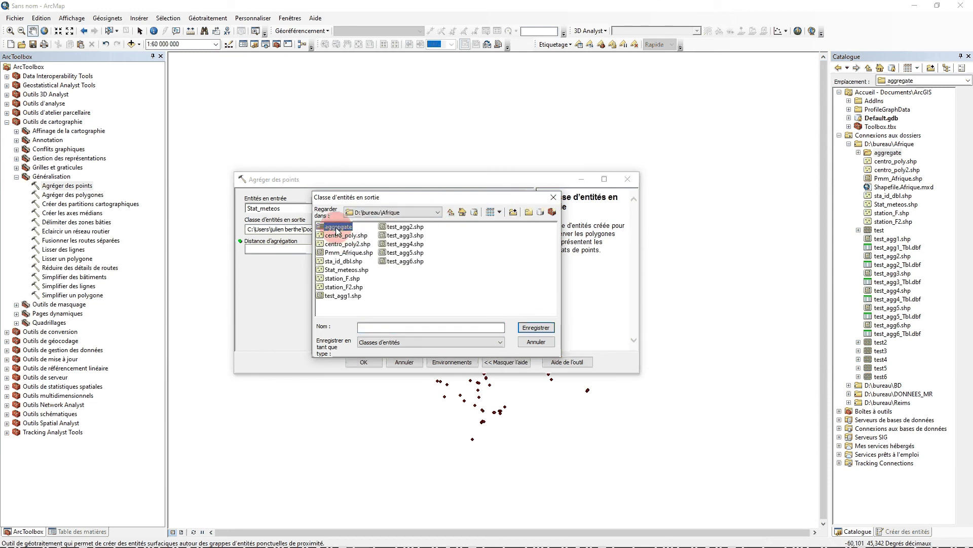
left_click(382, 330)
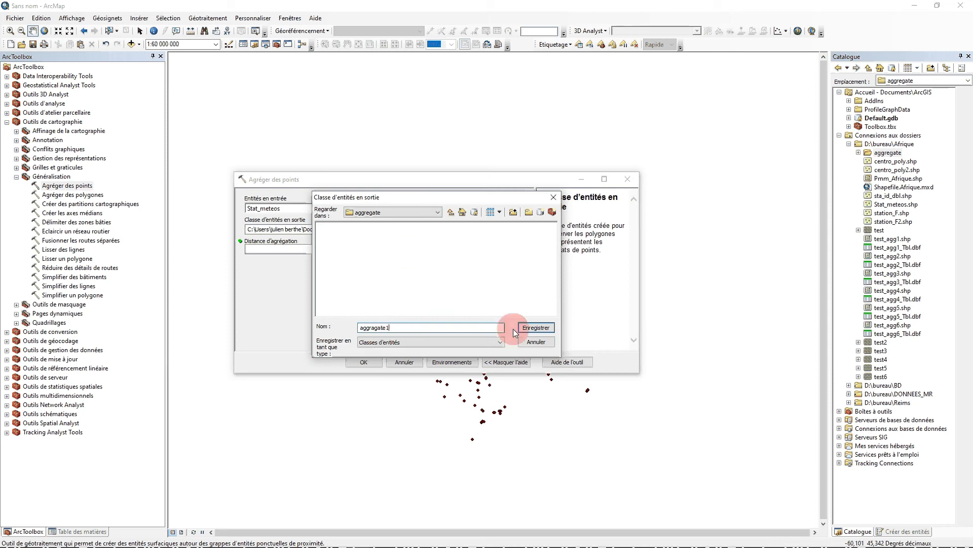
left_click(376, 327)
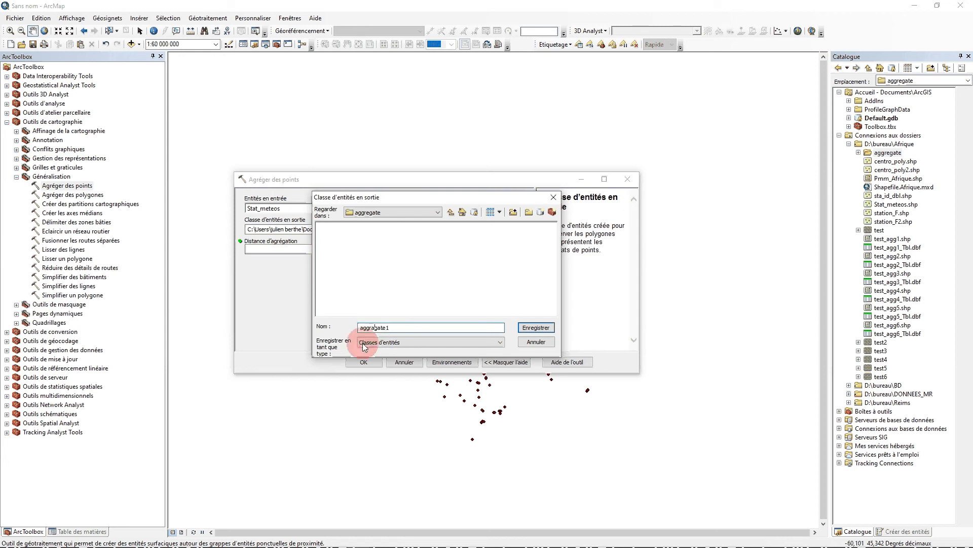
key("BackSpace")
type("e")
left_click(537, 328)
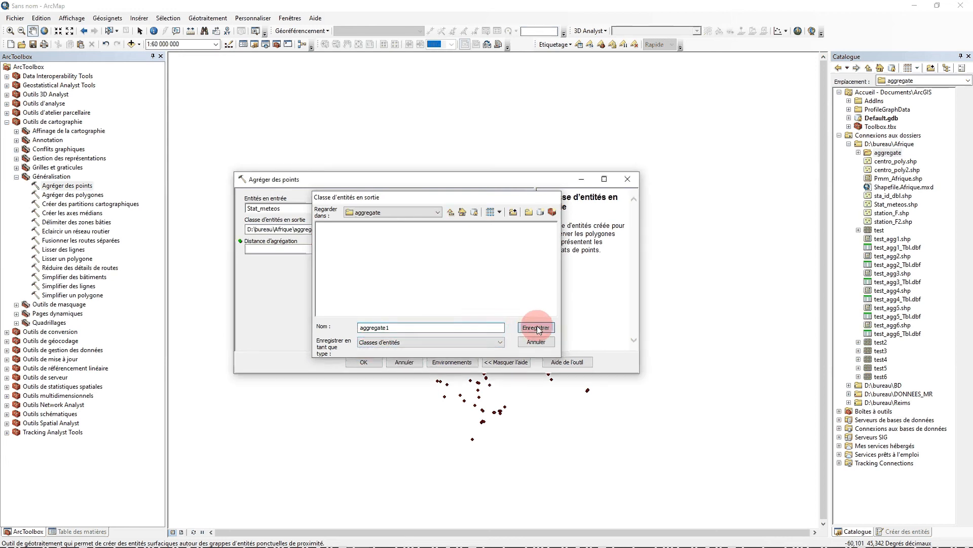
Step: Run the point aggregation with an aggregation distance of 2 decimal degrees and dismiss the completion report
left_click(405, 252)
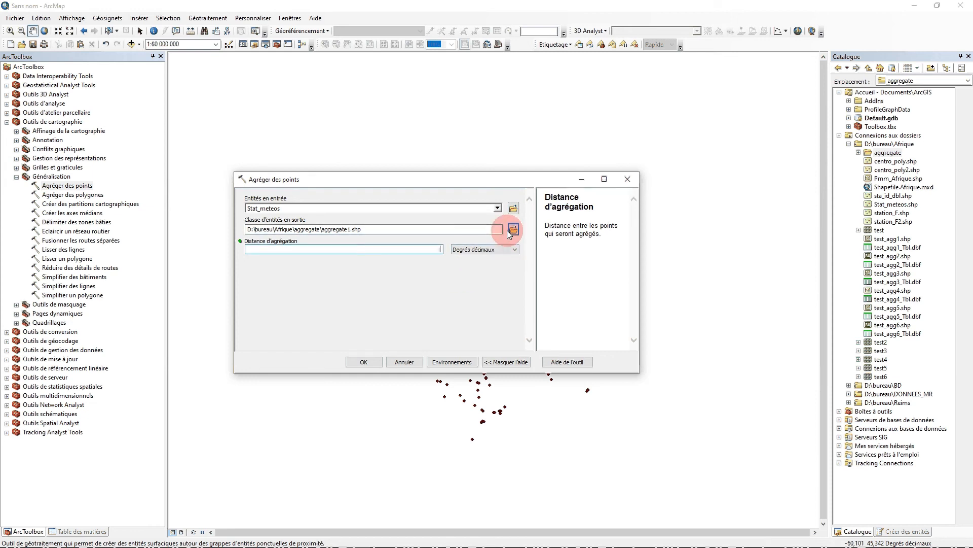
left_click_drag(464, 180, 449, 59)
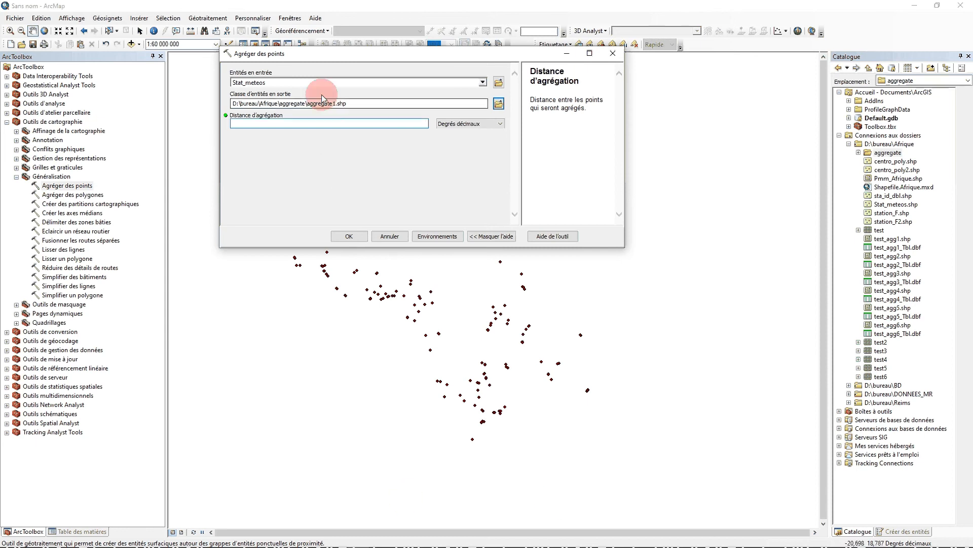
type("2")
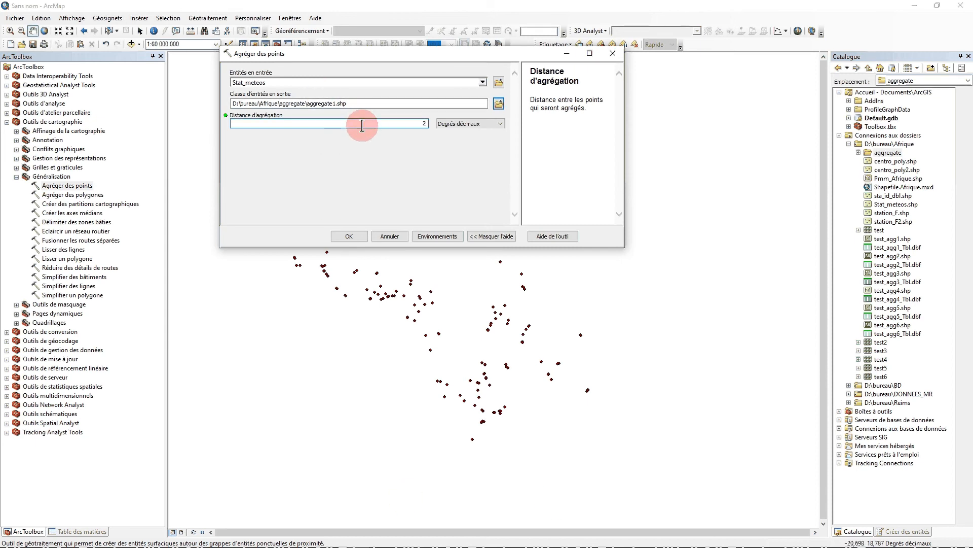
left_click(347, 234)
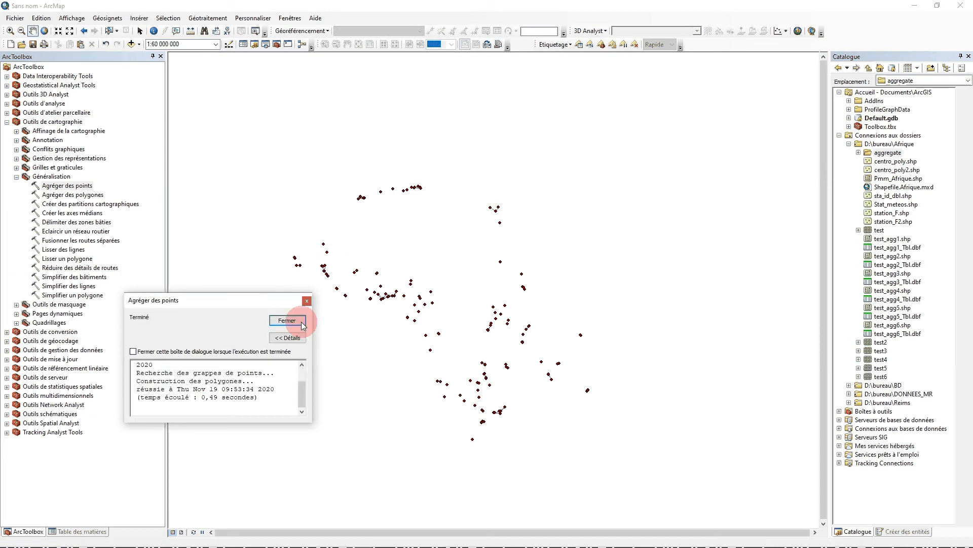
left_click(287, 320)
Step: Examine the aggregate1 polygons on the map and open the attribute table of the Stat_meteos layer
left_click(71, 531)
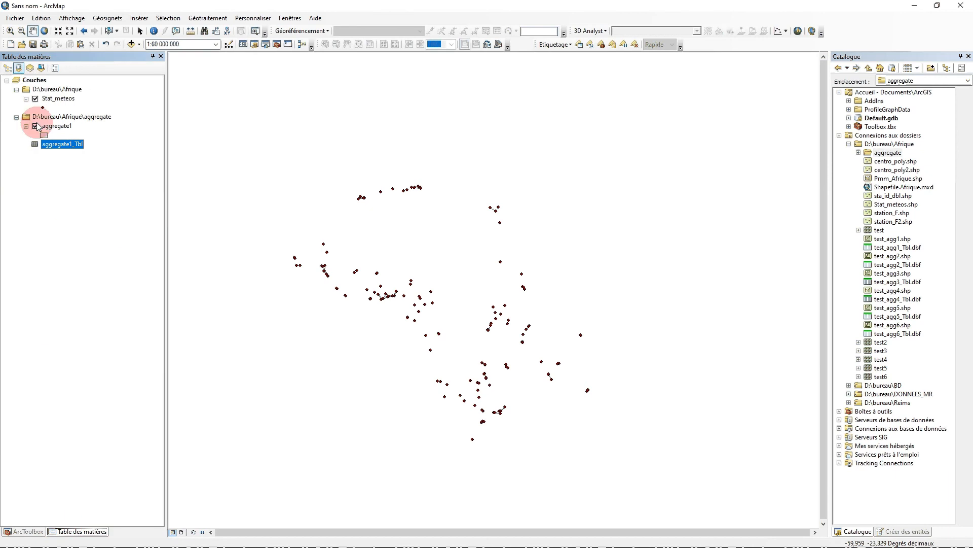
scroll(392, 294, "up", 3)
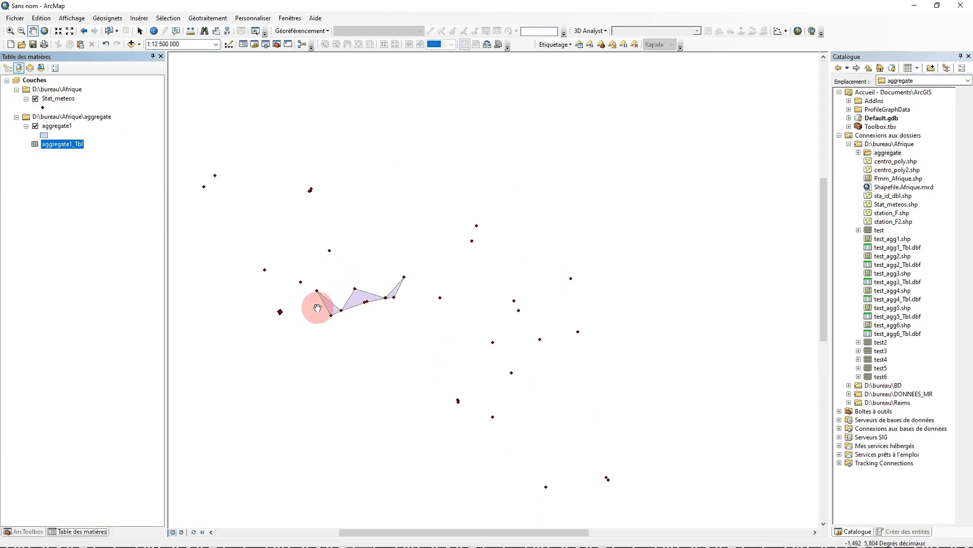
scroll(272, 154, "down", 4)
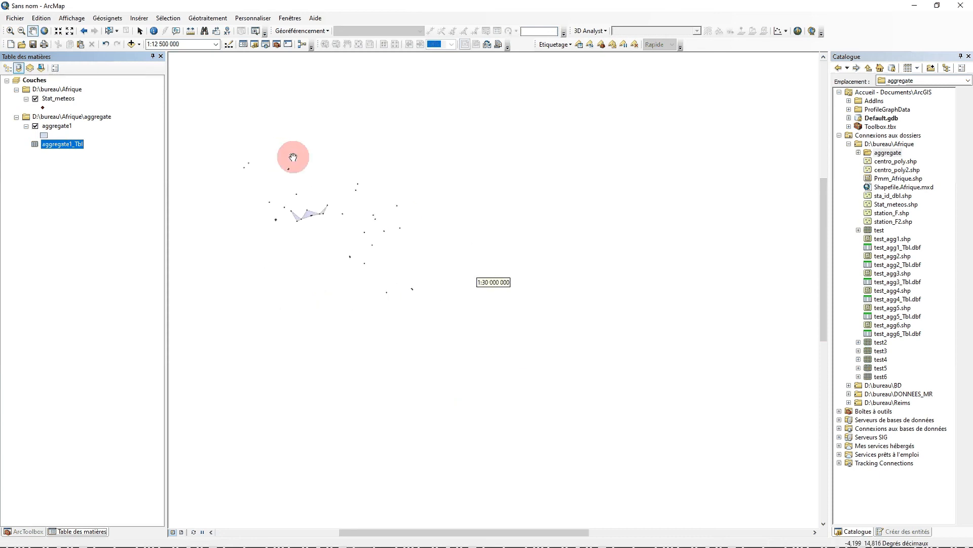
scroll(511, 413, "up", 4)
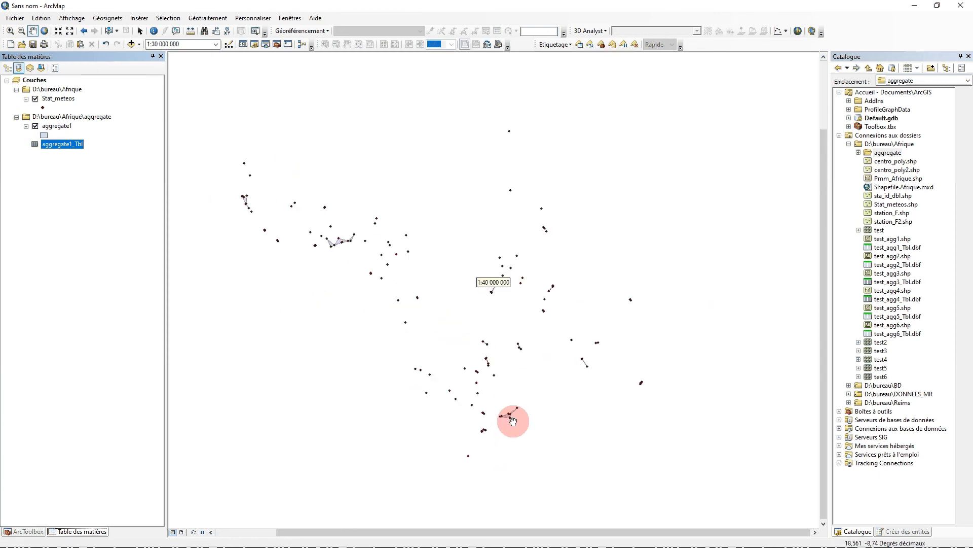
scroll(532, 400, "up", 2)
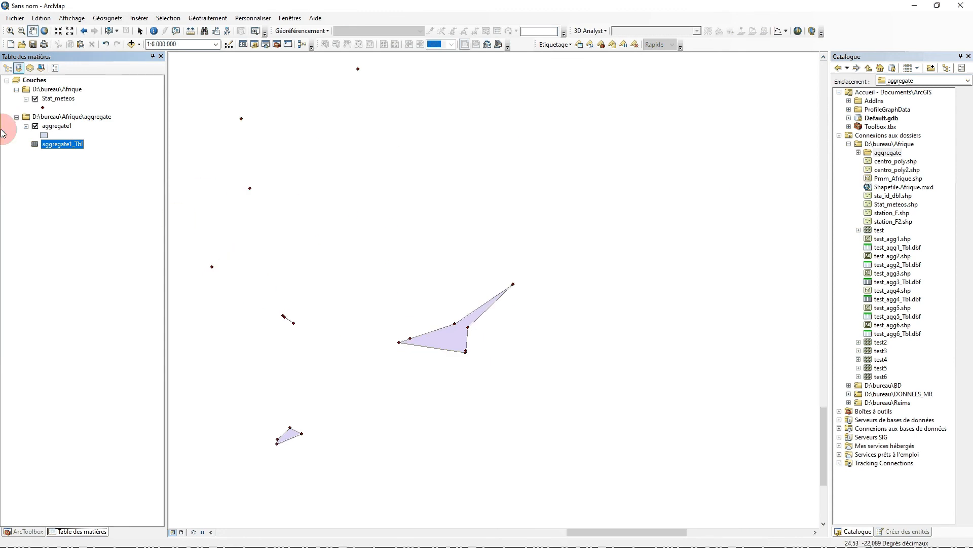
right_click(67, 124)
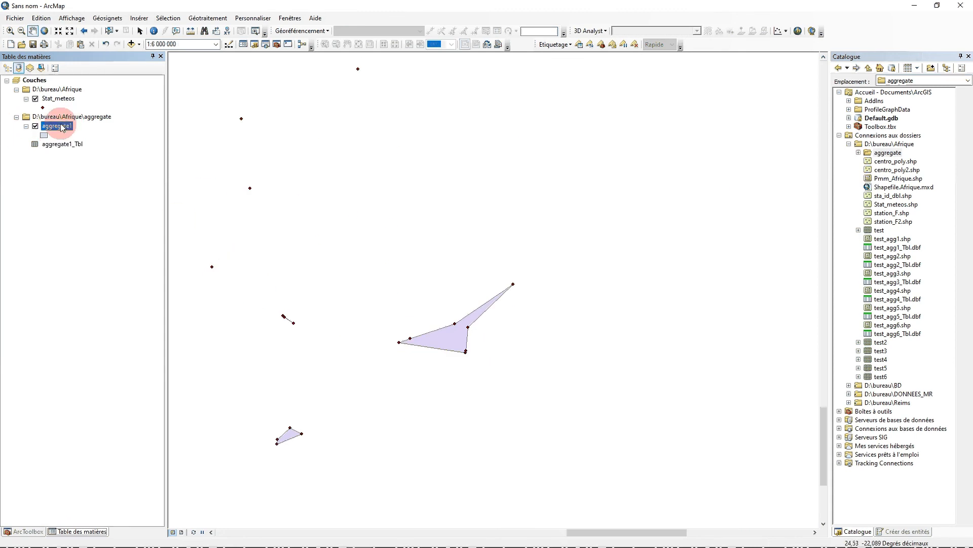
right_click(59, 98)
left_click(100, 136)
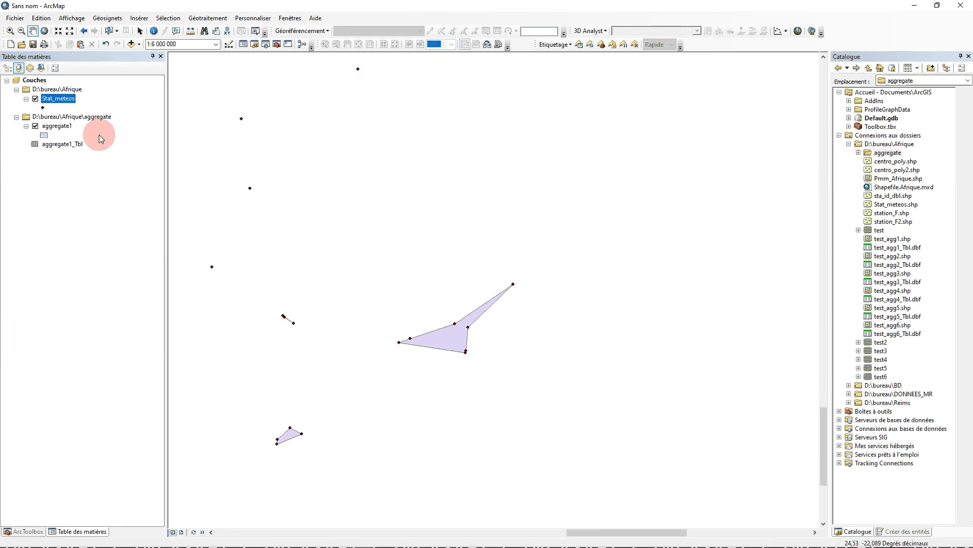
left_click_drag(290, 9, 519, 68)
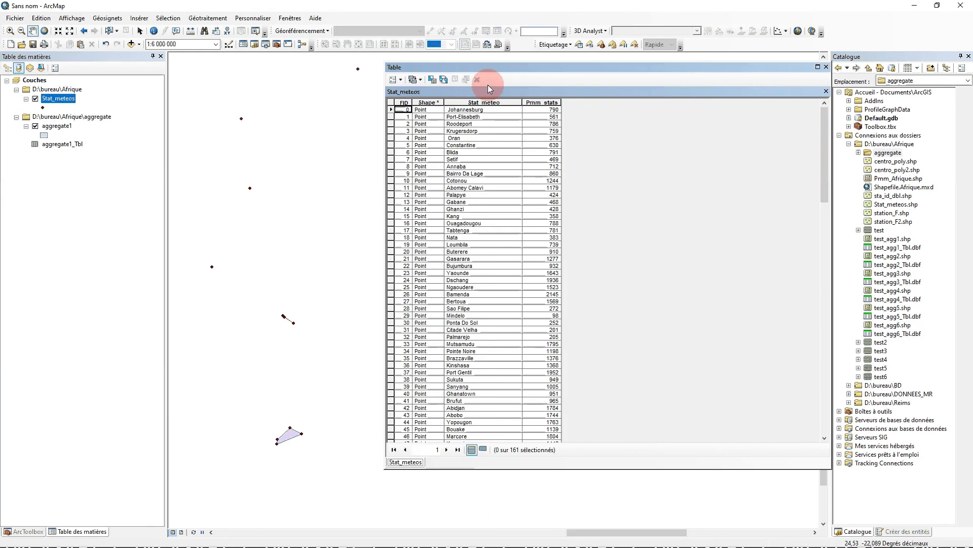
Step: Open the attribute table of the aggregate1 layer and the aggregate1_Tbl table alongside the Stat_meteos table
right_click(65, 127)
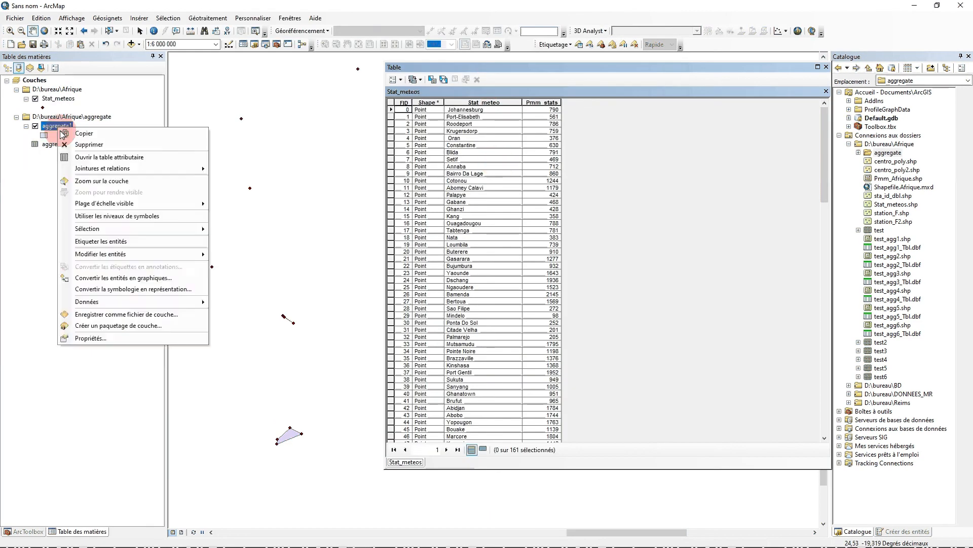
left_click(106, 157)
left_click(51, 144)
right_click(50, 144)
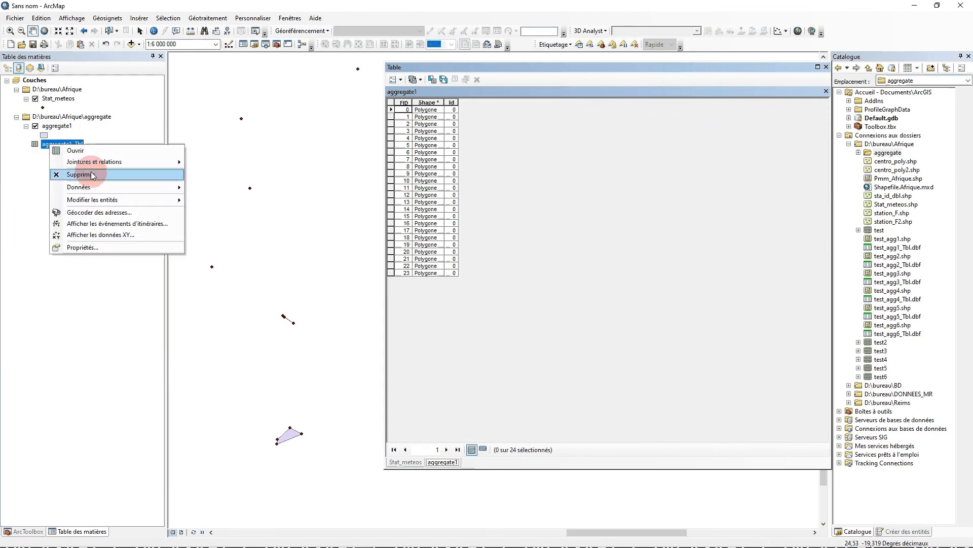
left_click(89, 152)
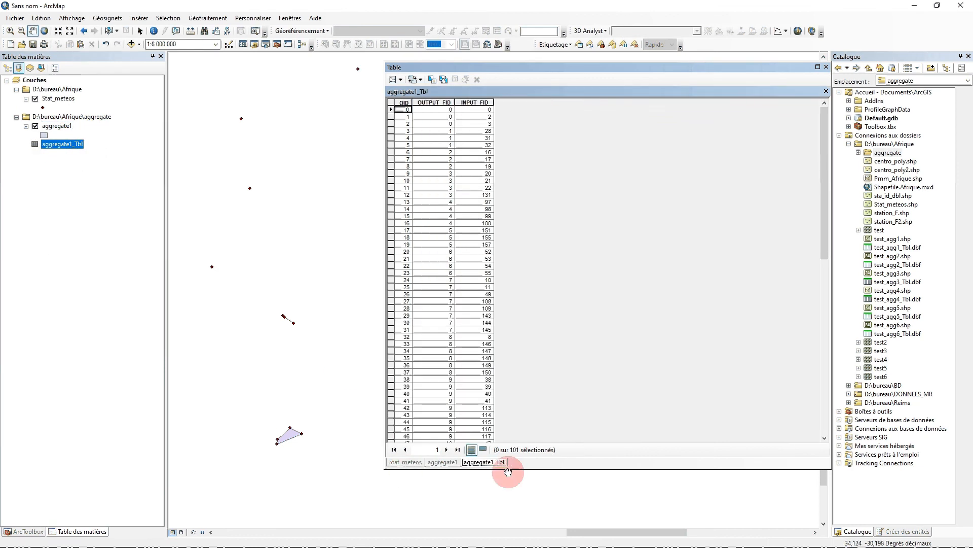
Step: Select the small southernmost polygon with its stations on the map and show only the selected records in the Stat_meteos table
left_click(409, 462)
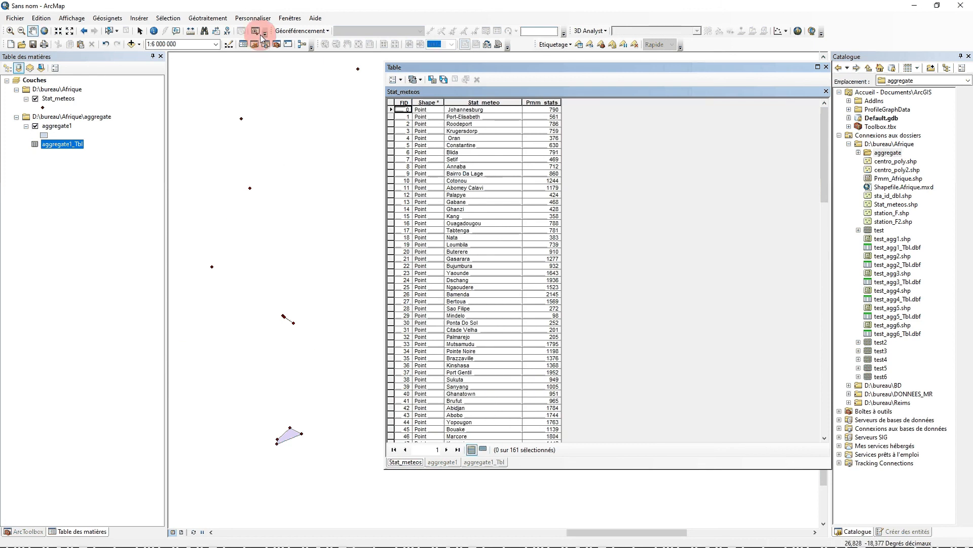
left_click(109, 30)
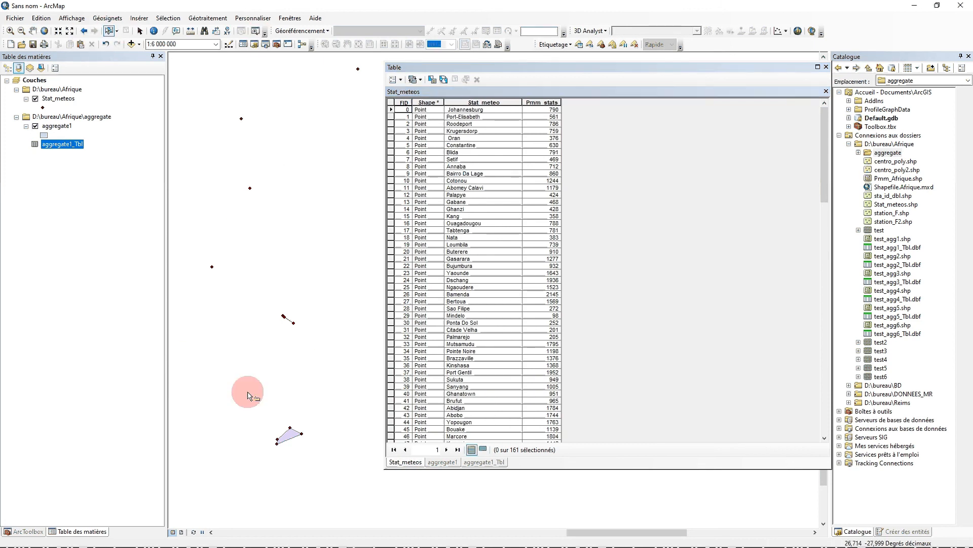
left_click_drag(248, 390, 343, 500)
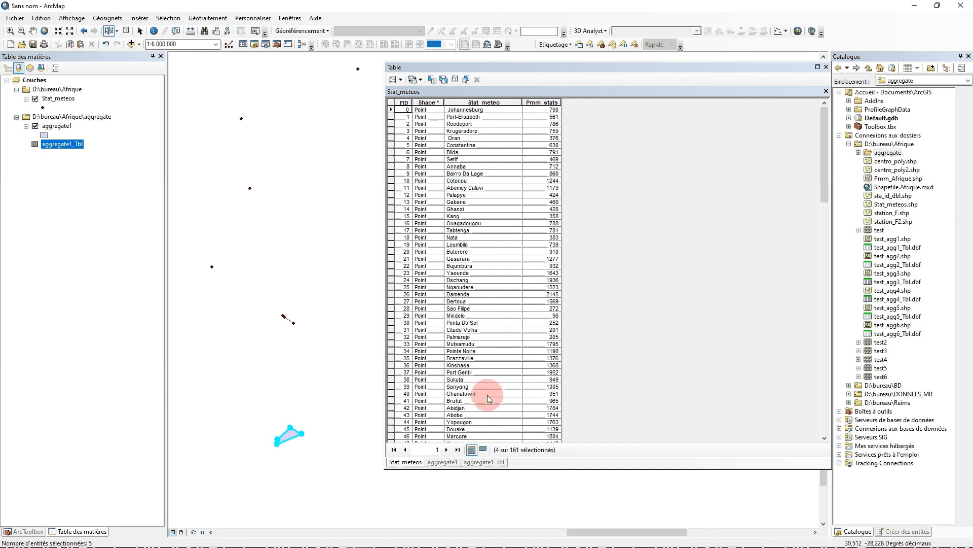
left_click(483, 449)
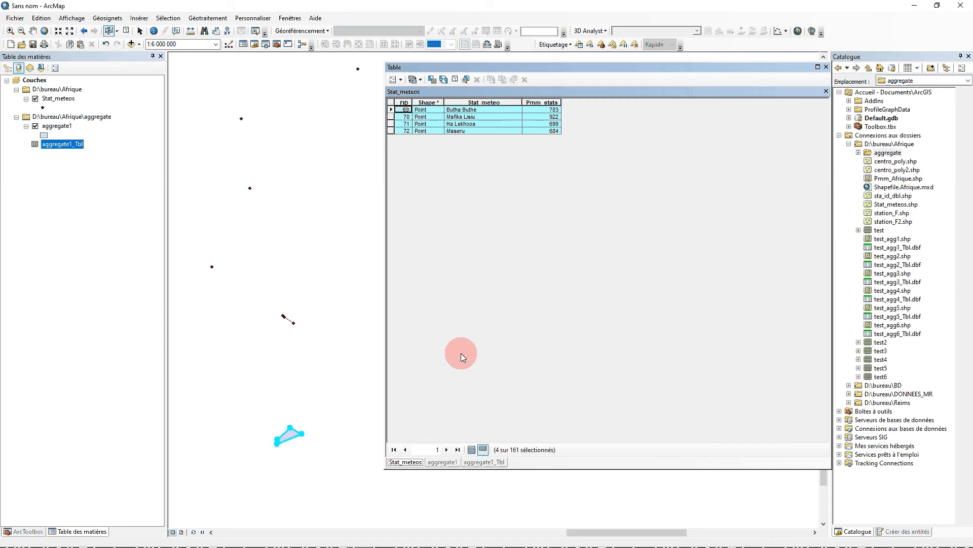
Step: Compare the selected aggregate1 polygon's FID with the OUTPUT_FID and INPUT_FID fields of aggregate1_Tbl and the selected stations' FIDs
left_click(442, 461)
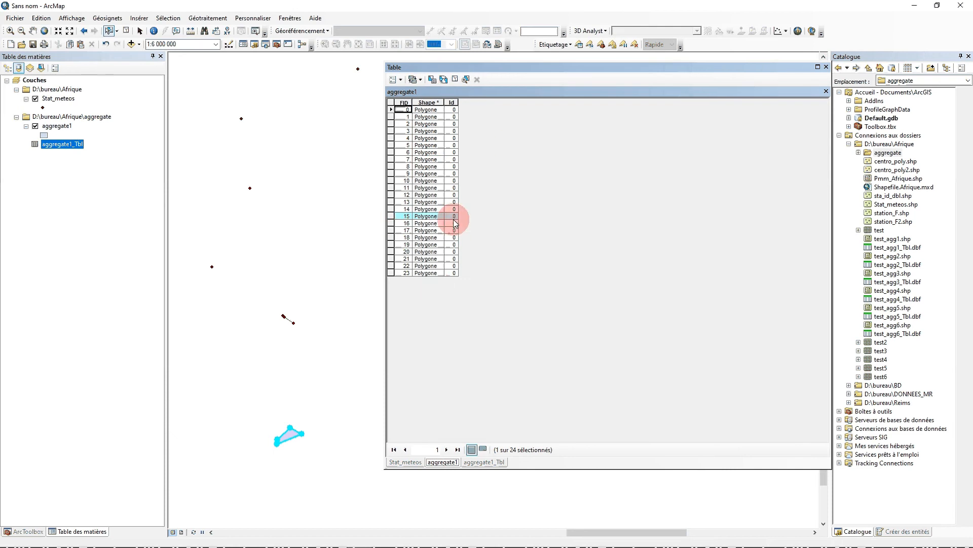
left_click(481, 462)
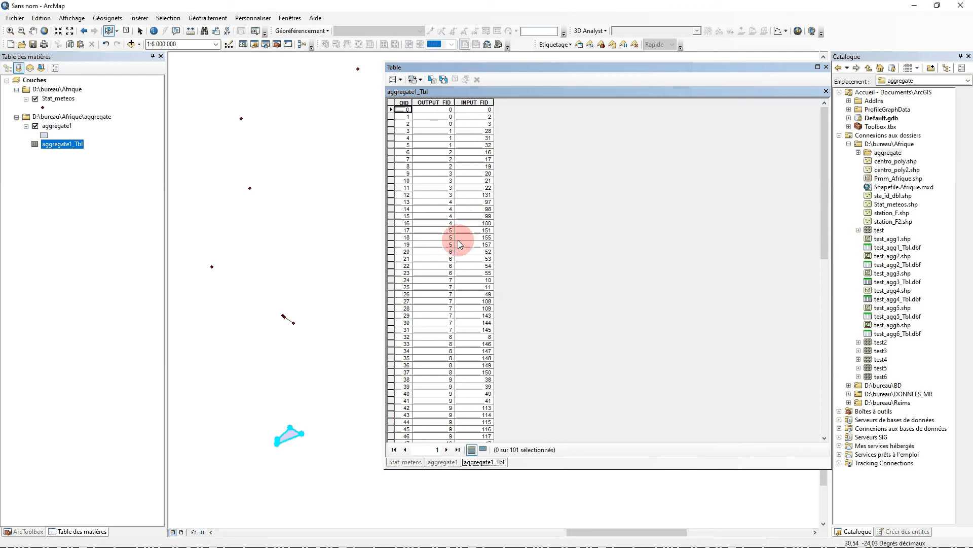
left_click(442, 462)
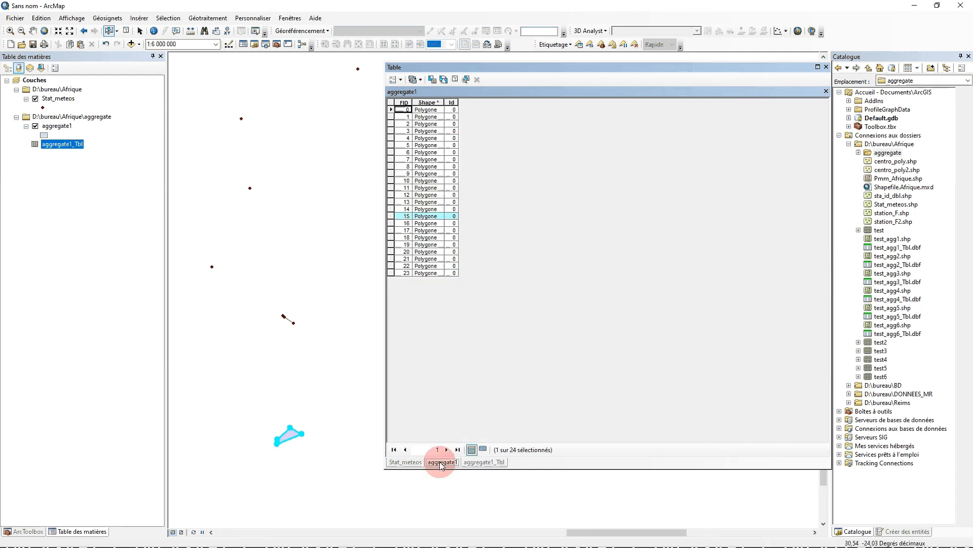
left_click(481, 462)
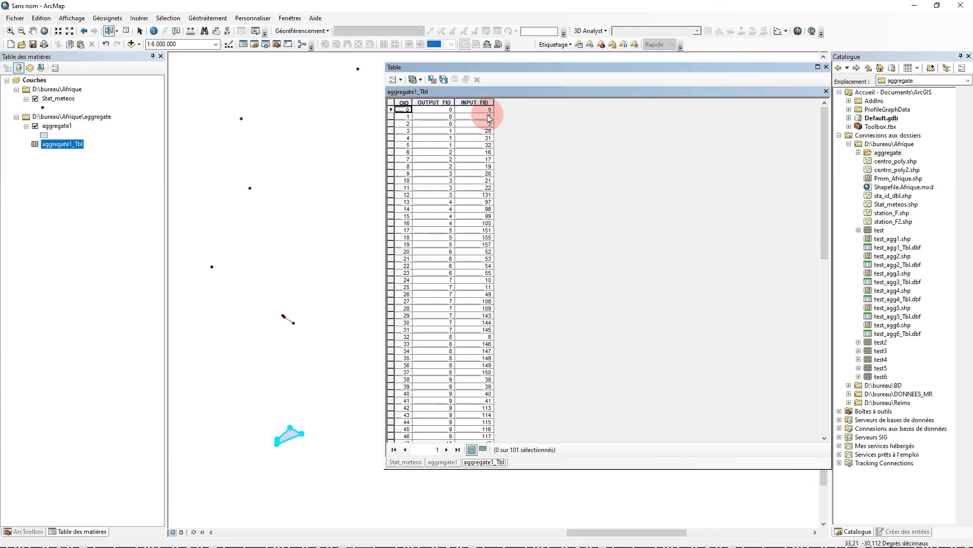
left_click(405, 461)
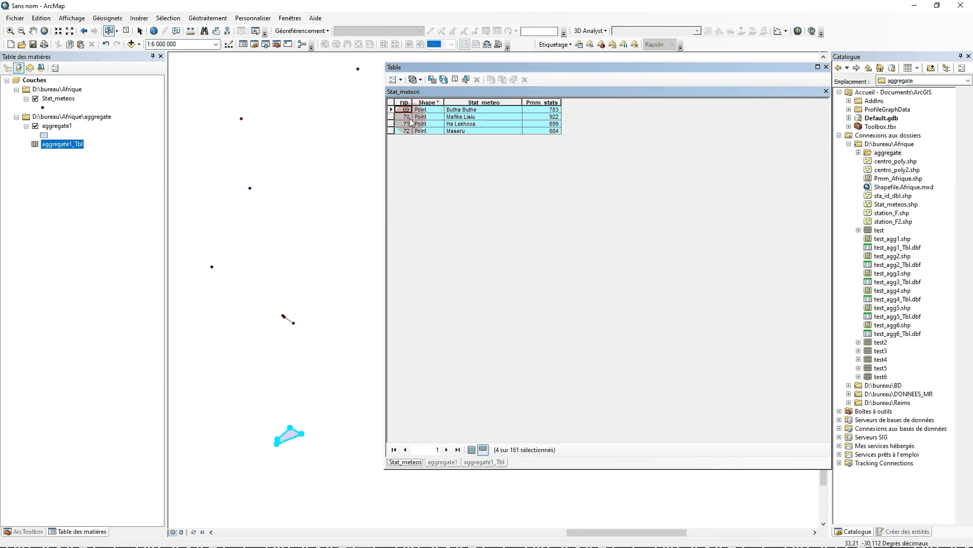
Step: Sort aggregate1_Tbl by ascending INPUT_FID and select the records with INPUT_FID 69 to 72 for comparison with the aggregate1 table
left_click(484, 462)
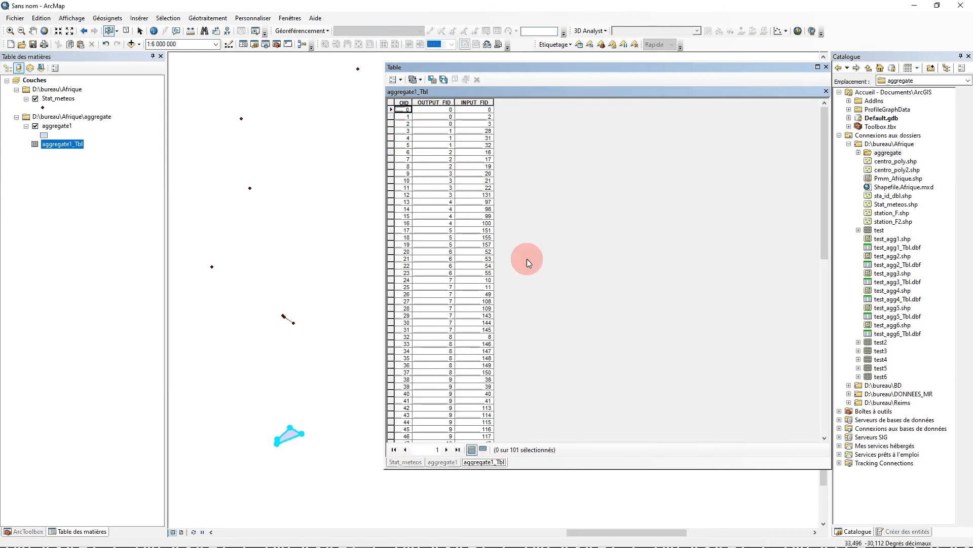
double_click(484, 102)
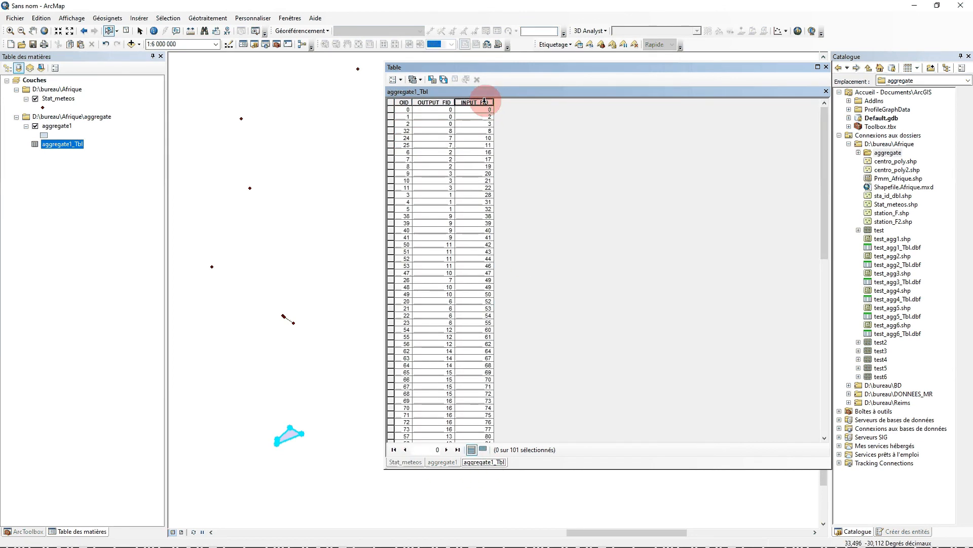
scroll(498, 217, "down", 5)
scroll(498, 217, "down", 2)
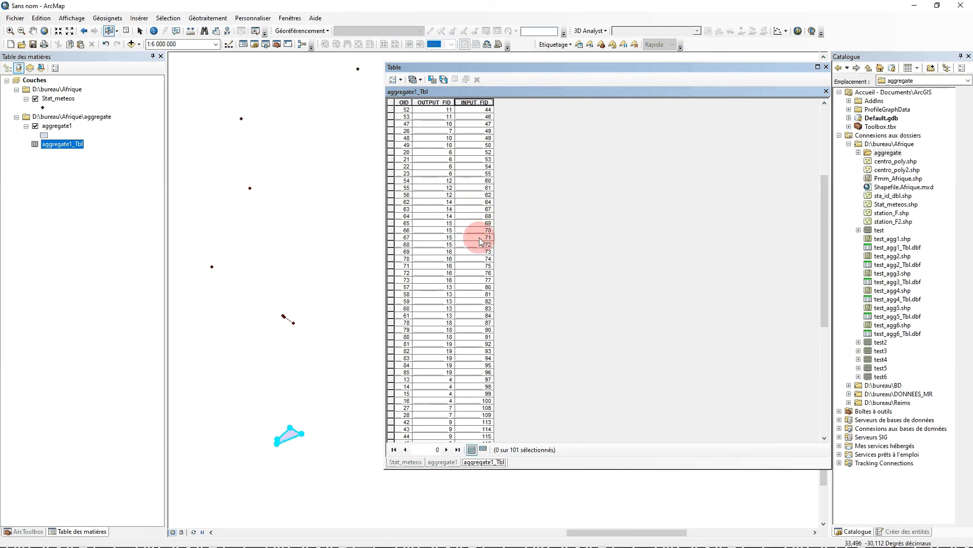
left_click_drag(392, 224, 391, 247)
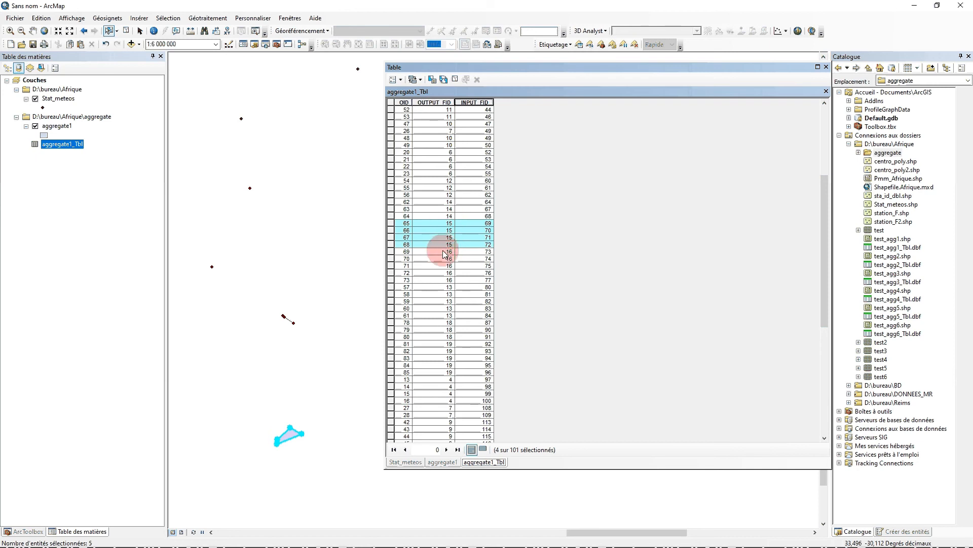
left_click(443, 461)
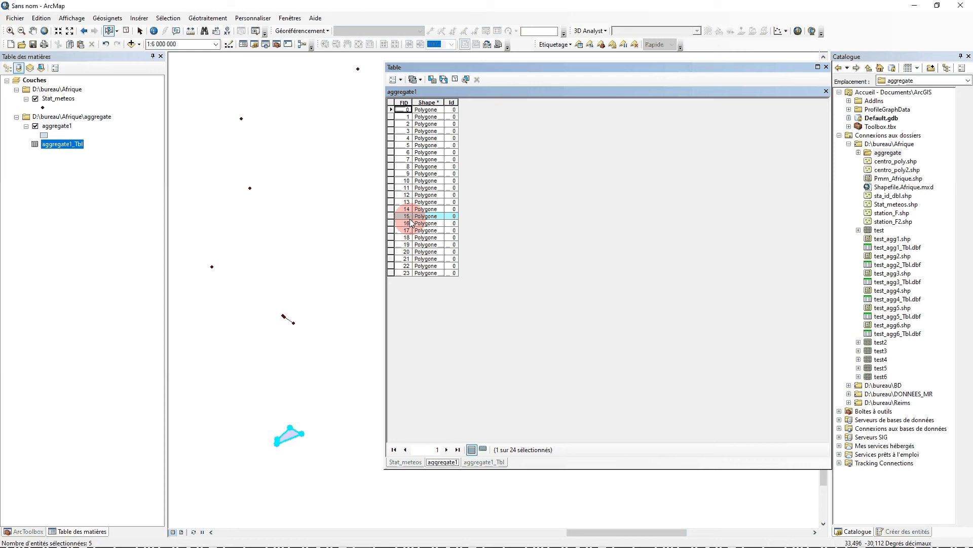
Step: Compare the polygon FID in aggregate1 and the OUTPUT_FID and INPUT_FID in aggregate1_Tbl with the selected Stat_meteos stations' FIDs
left_click(406, 462)
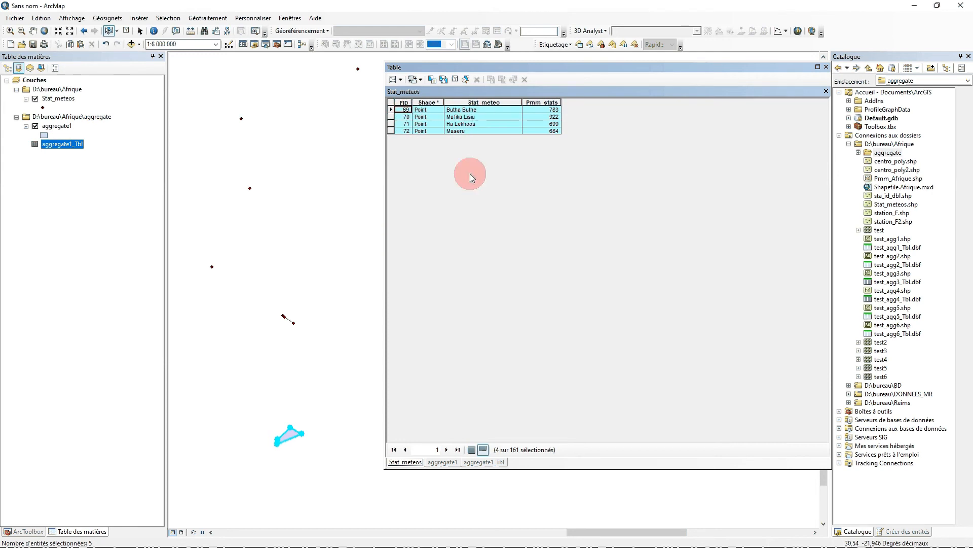
left_click(442, 462)
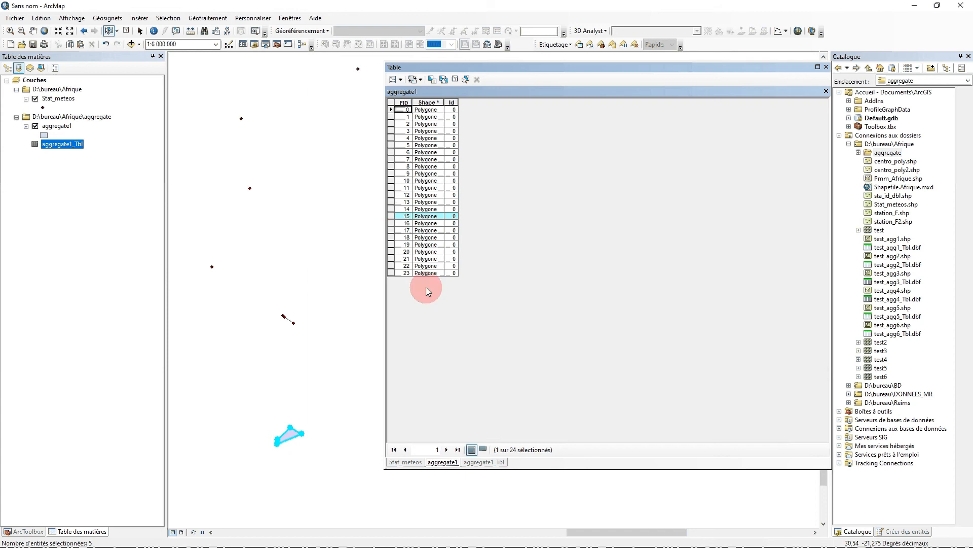
left_click(481, 463)
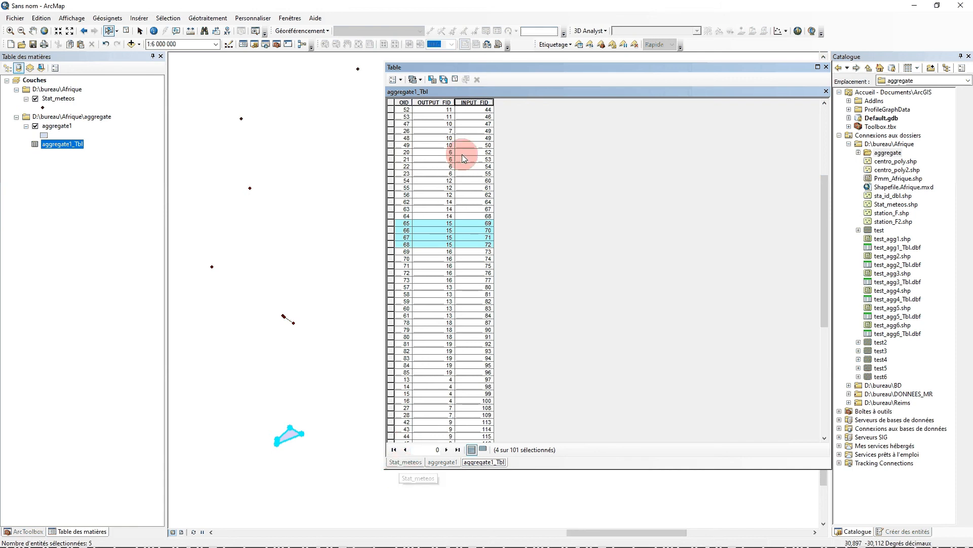
left_click(406, 462)
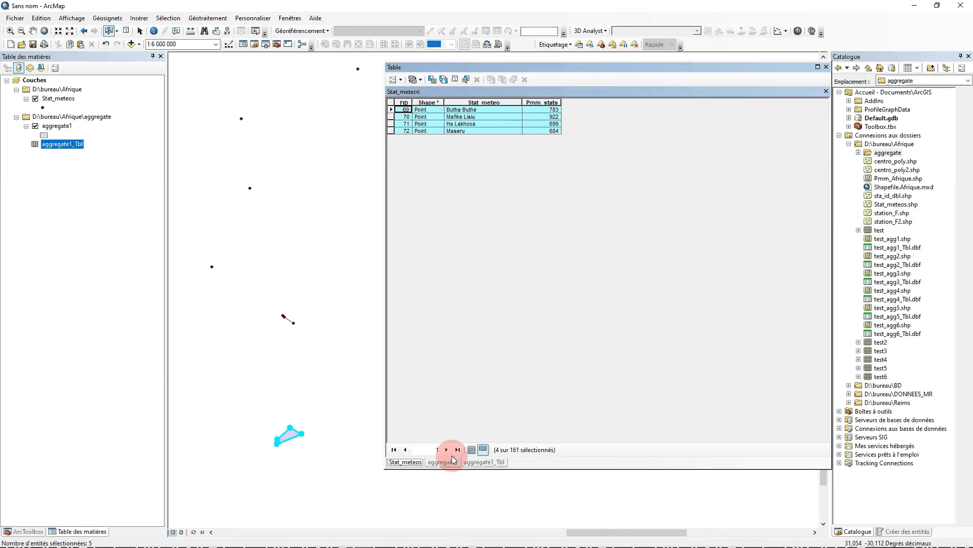
left_click(472, 449)
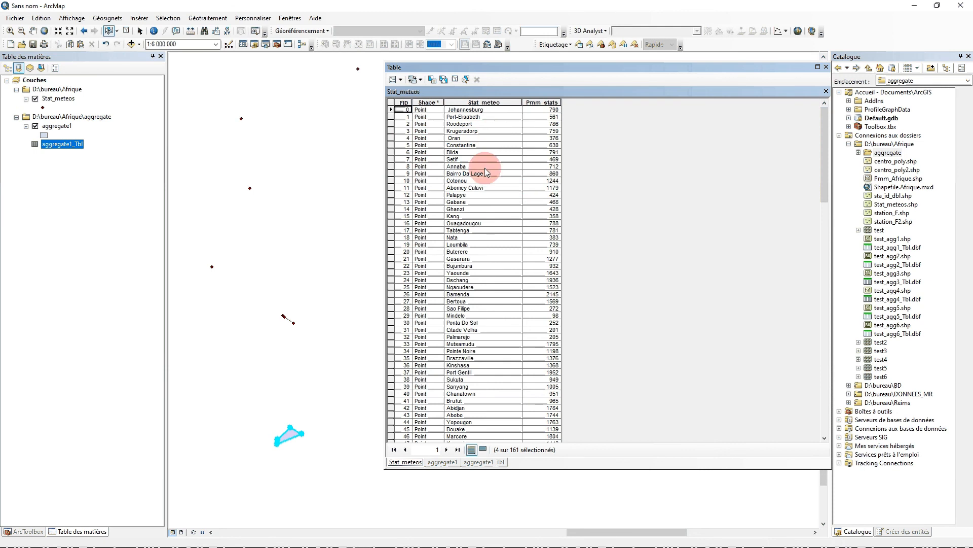
left_click(482, 449)
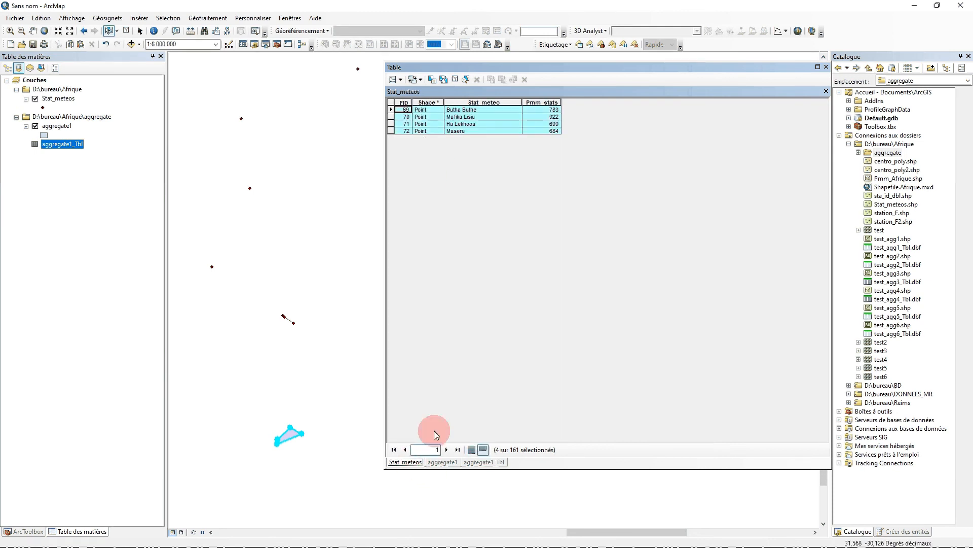
left_click(472, 462)
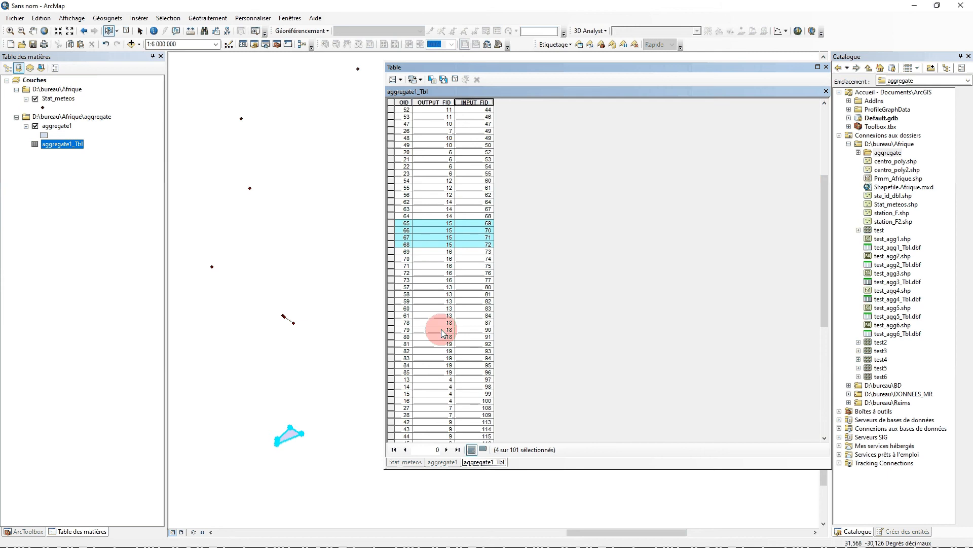
left_click(399, 464)
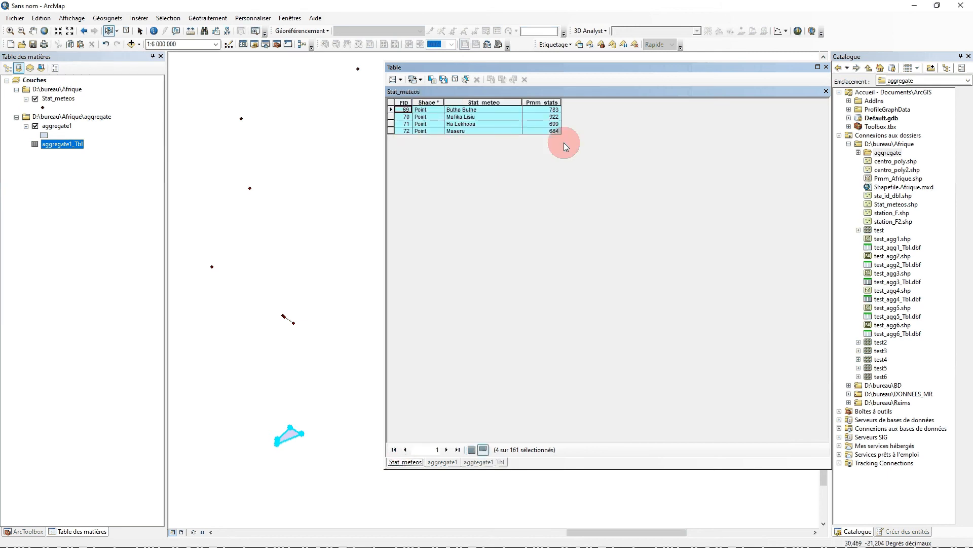
Step: Close the table window and clear the selection of the polygon and its stations
left_click(826, 67)
left_click(126, 31)
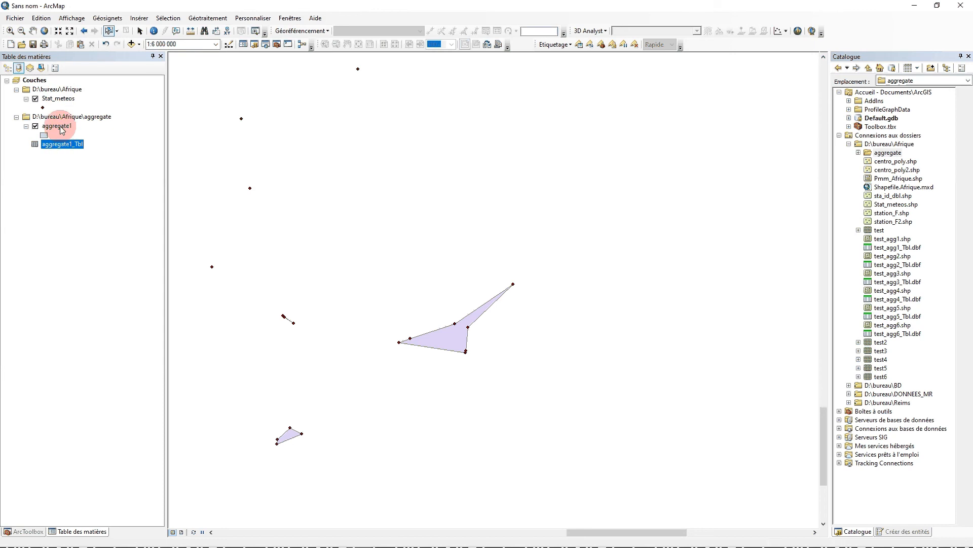
Step: Start an attribute join on the Stat_meteos layer using its FID field, with aggregate1_Tbl as the table to join
left_click(59, 99, "ctrl")
right_click(57, 101)
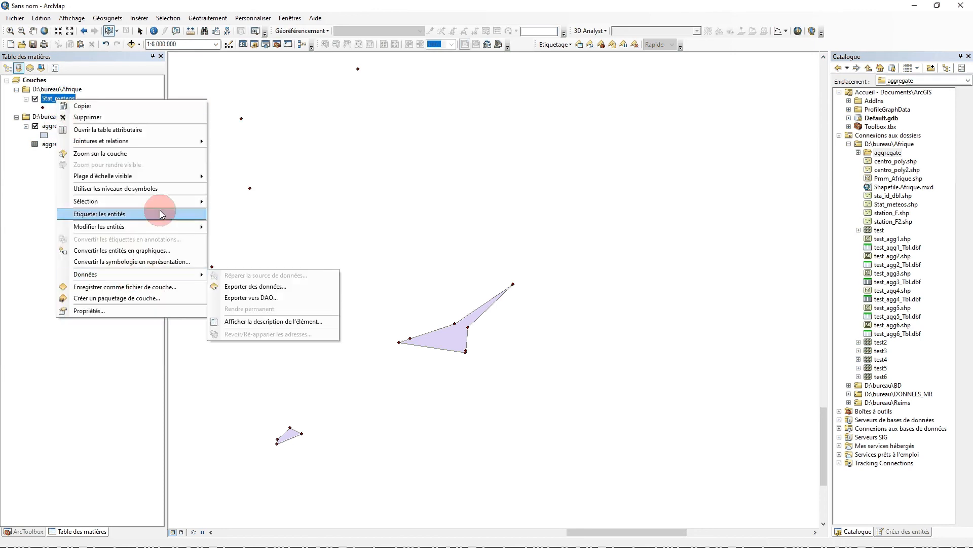
mouse_move(159, 142)
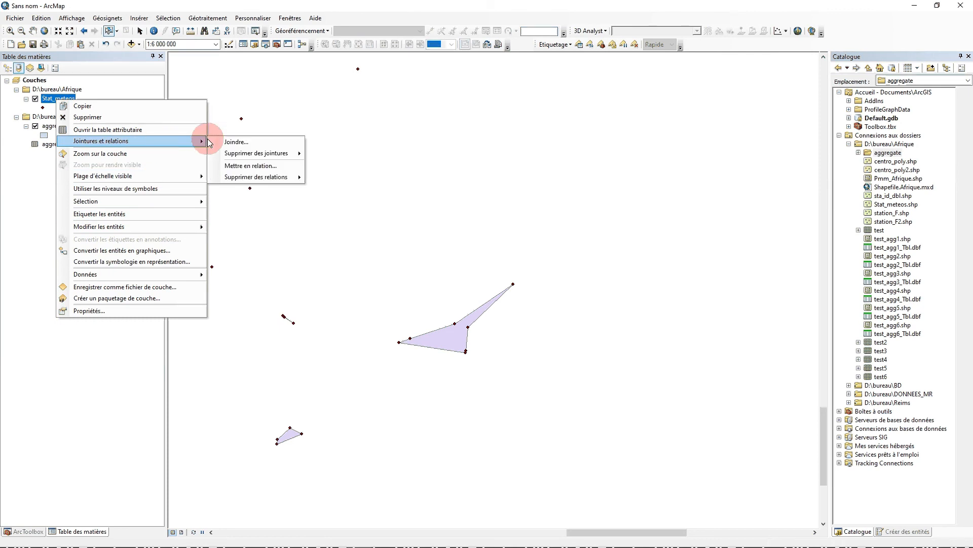
left_click(246, 139)
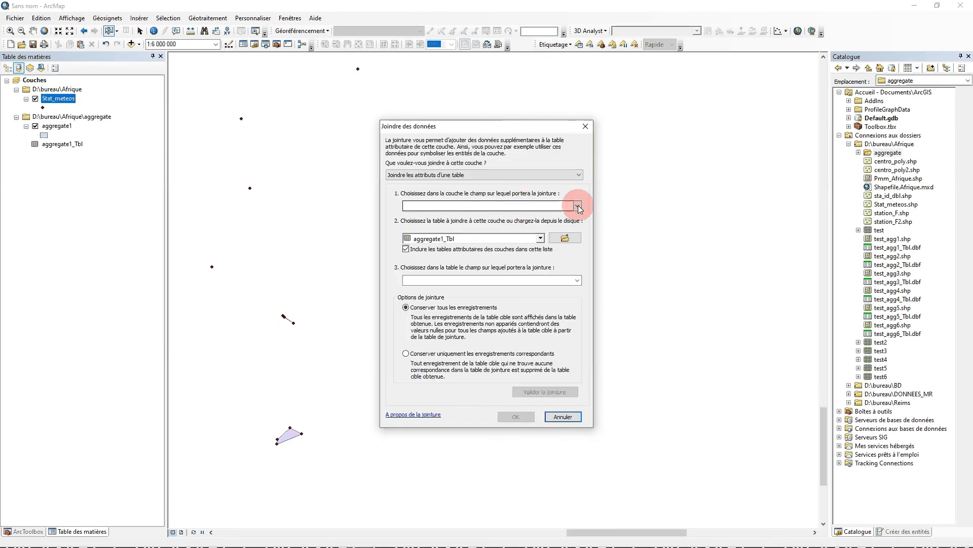
left_click(577, 205)
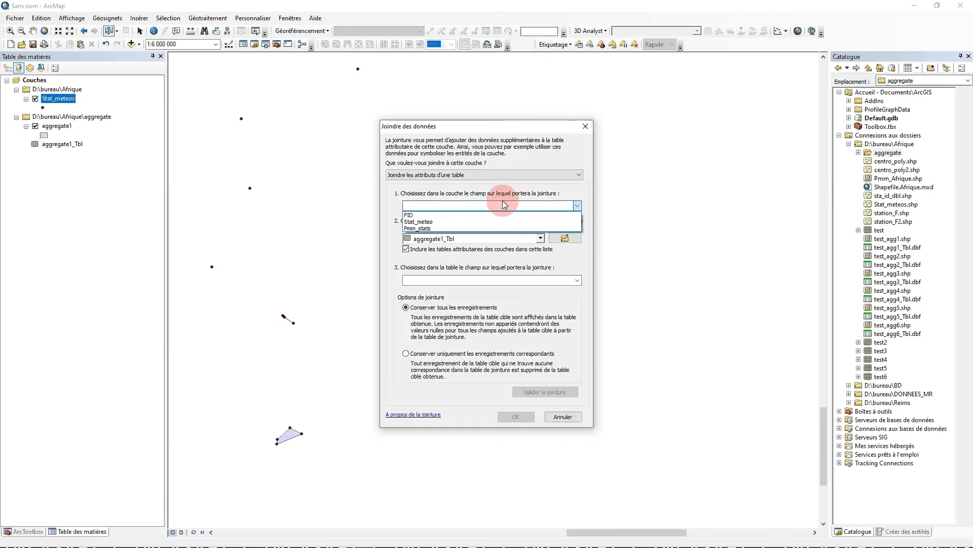
left_click(424, 215)
left_click(541, 238)
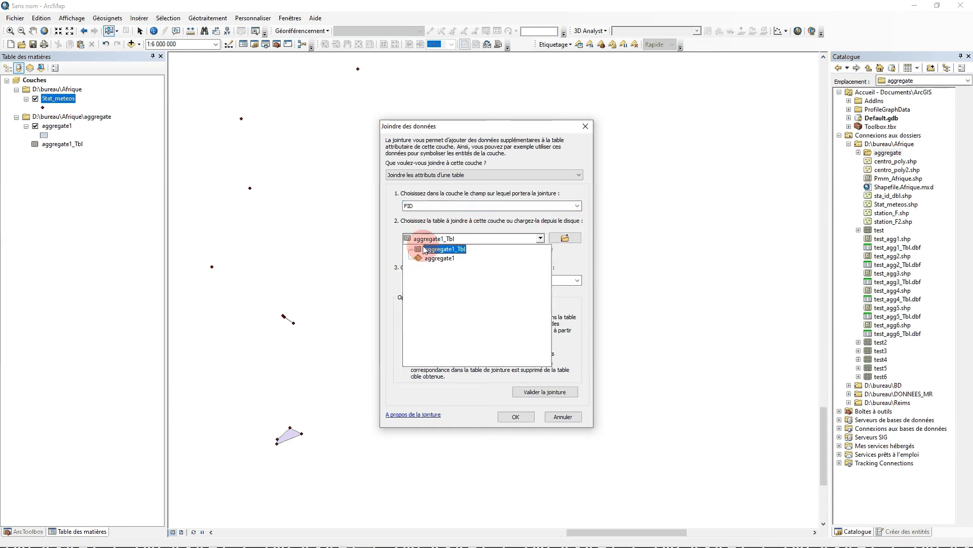
left_click(419, 203)
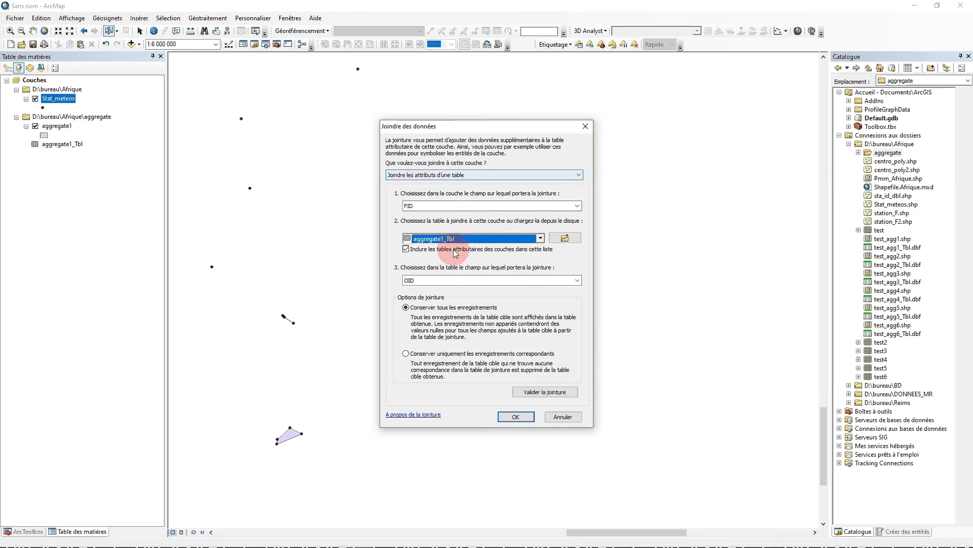
Step: Choose INPUT_FID as the table's join field, keep all records, and apply the join with an index created for that field
left_click(435, 280)
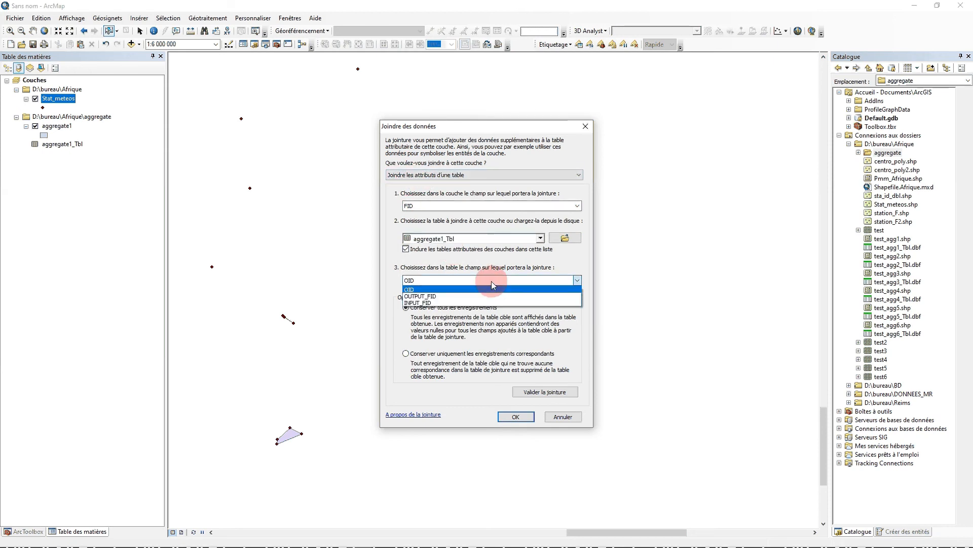
left_click(430, 303)
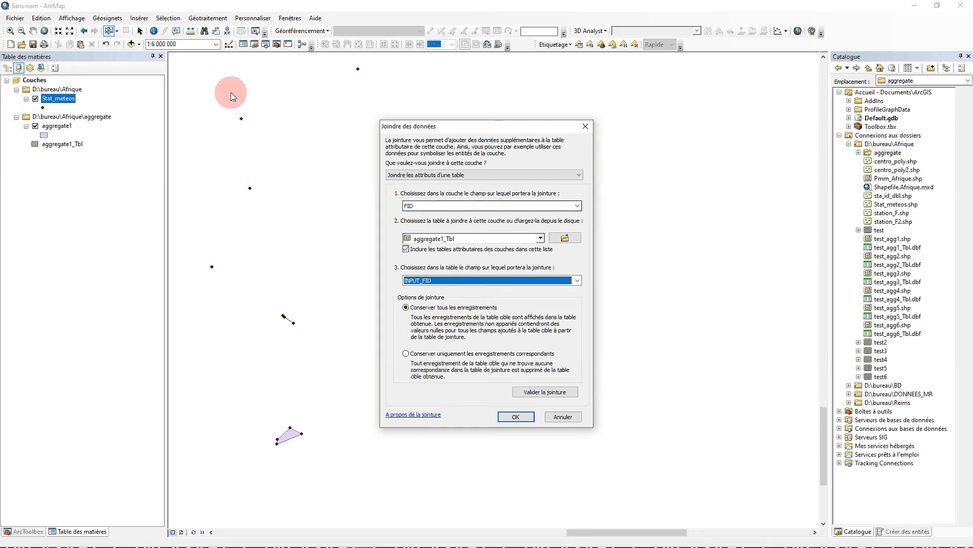
left_click(60, 98)
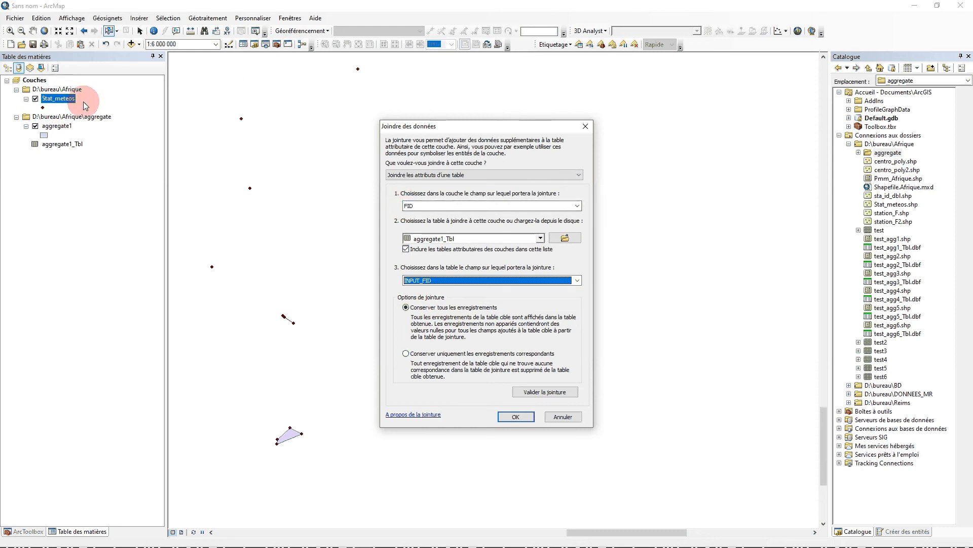
left_click(430, 318)
left_click(517, 416)
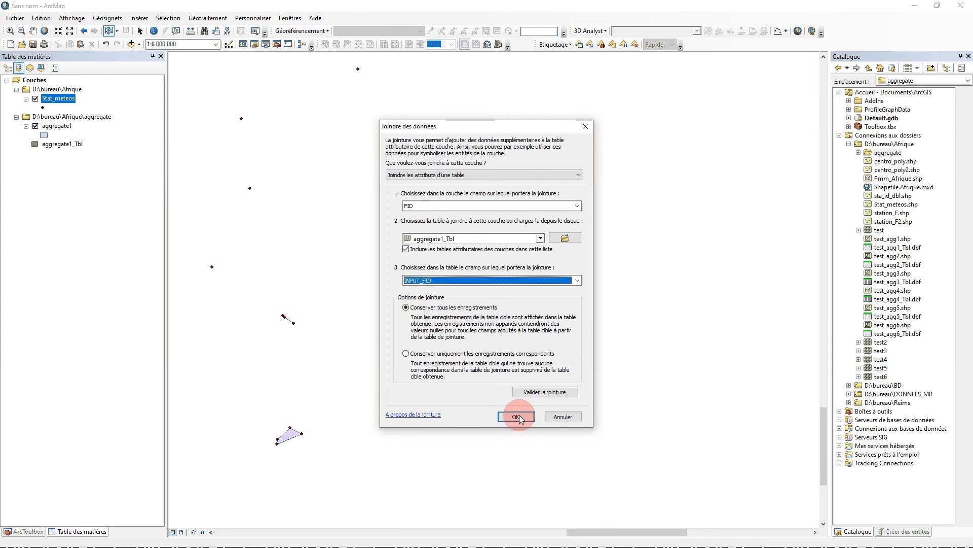
left_click(444, 288)
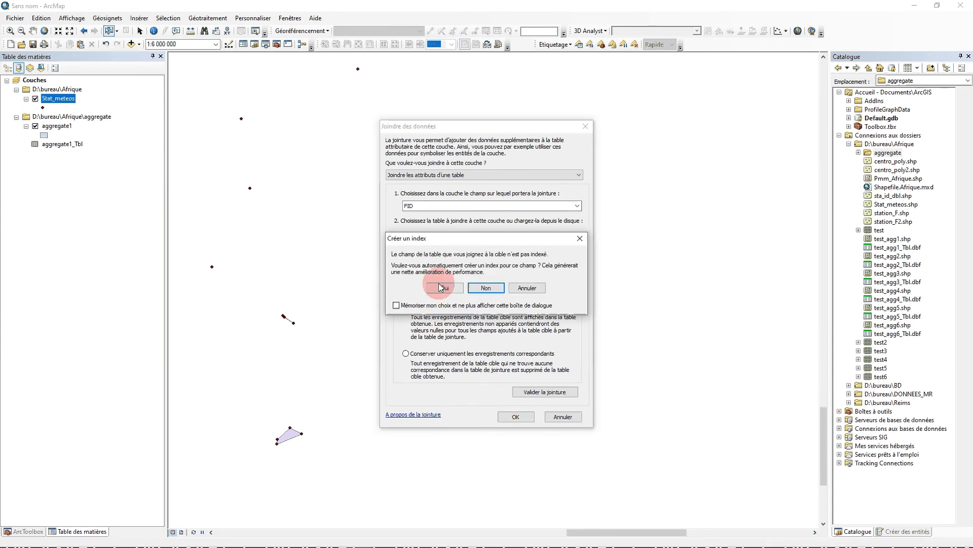
Step: Open the attribute table of the joined Stat_meteos layer and show all its records
left_click(56, 100)
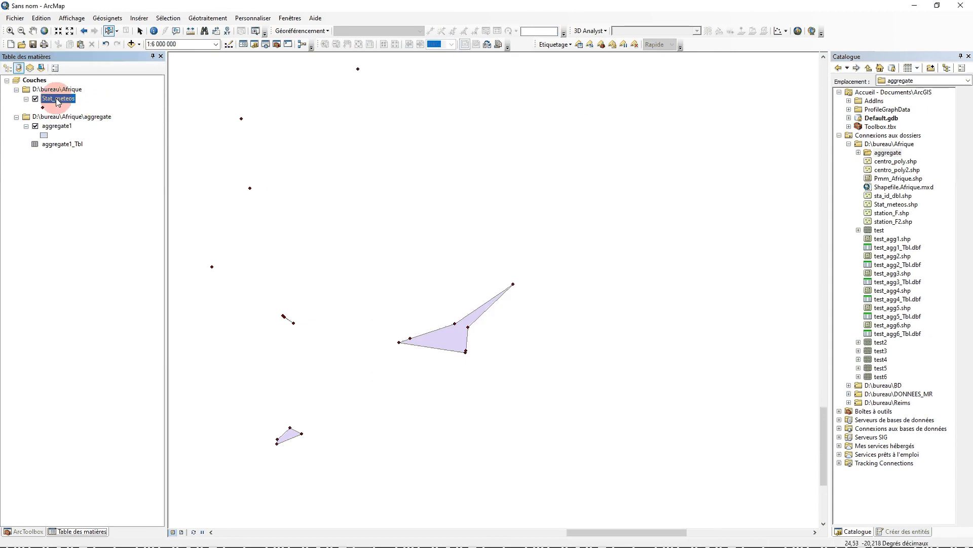
right_click(58, 102)
left_click(91, 128)
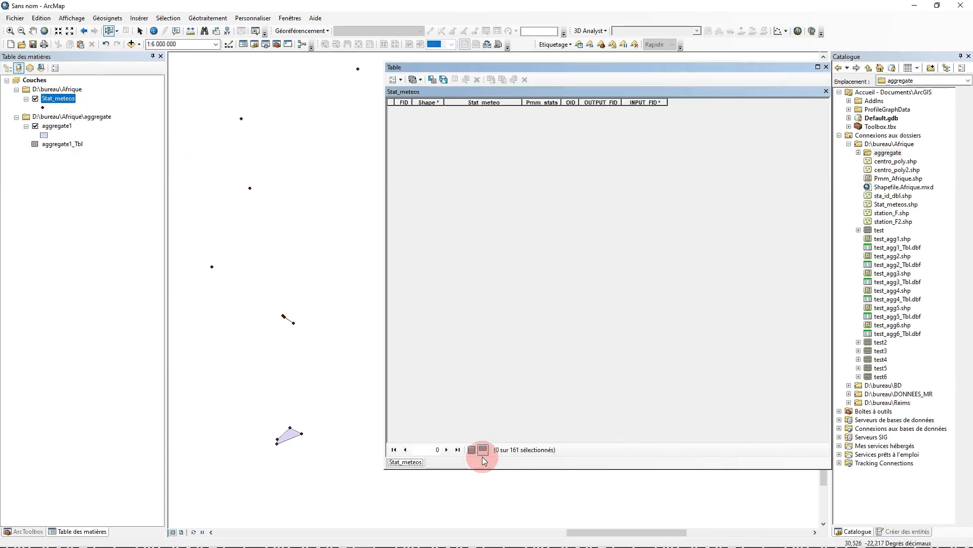
left_click(471, 450)
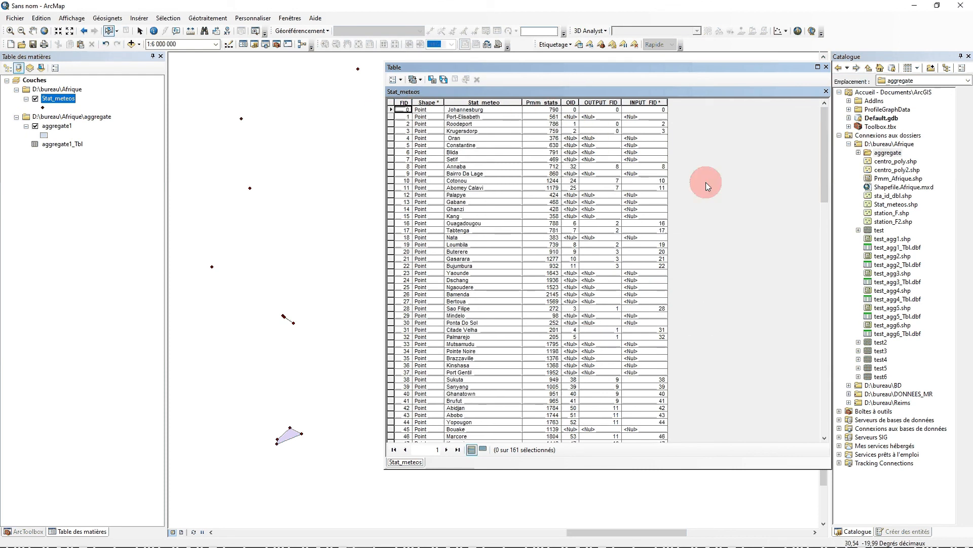
Step: Sort the joined Stat_meteos table by ascending OUTPUT_FID
left_click(570, 102)
left_click(595, 102)
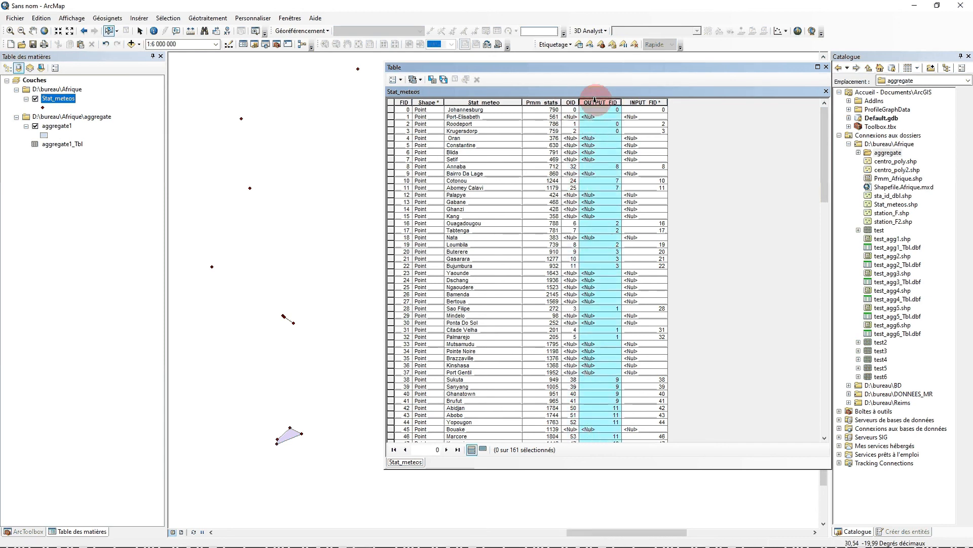
double_click(595, 101)
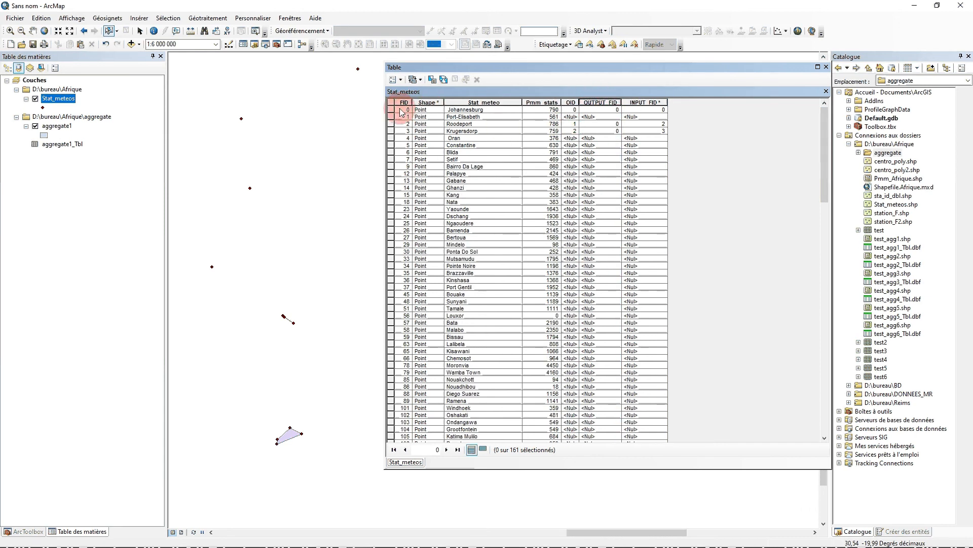
Step: Select the stations with OUTPUT_FID 0, followed by the group with OUTPUT_FID 3, to see which stations share a polygon
left_click(391, 110)
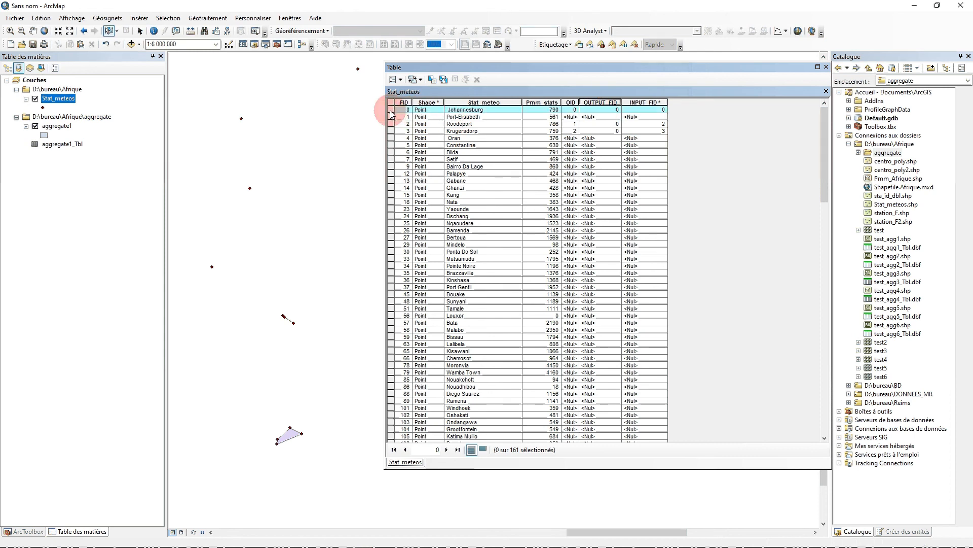
left_click_drag(390, 124, 391, 131)
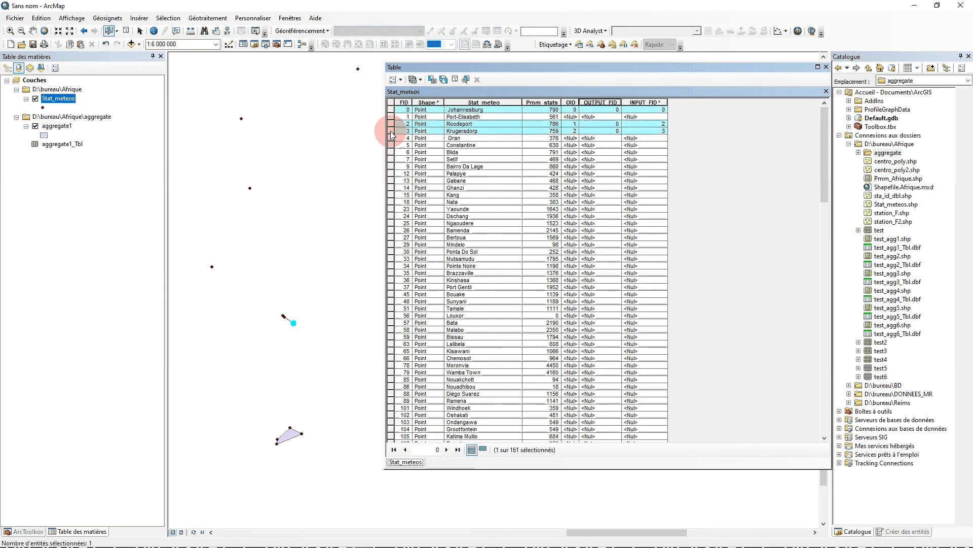
scroll(507, 218, "down", 15)
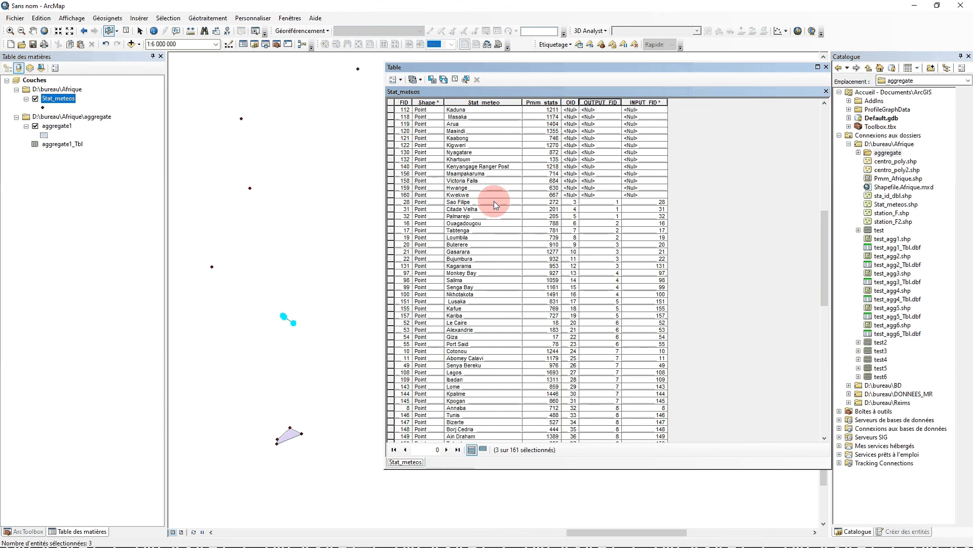
left_click_drag(391, 194, 391, 266)
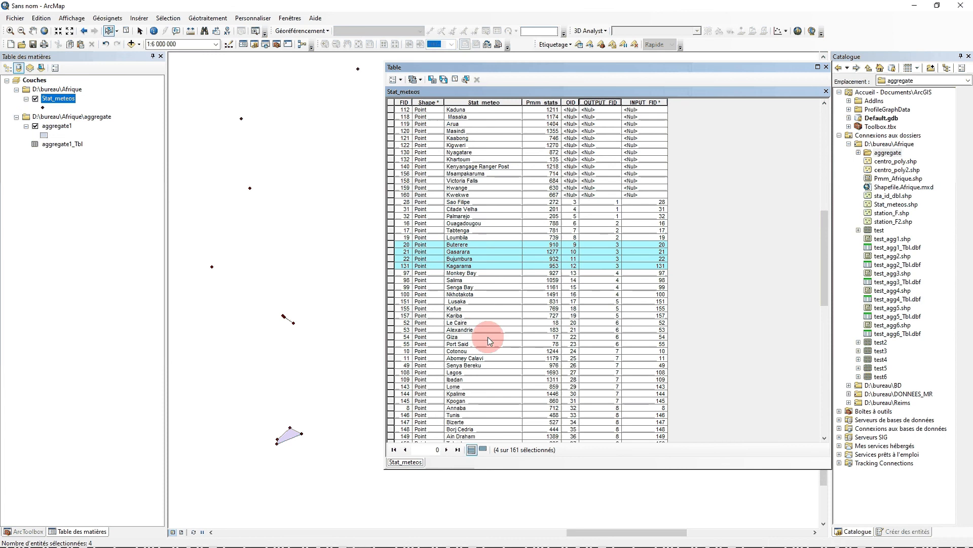
Step: Select the stations with a null OUTPUT_FID in the Stat_meteos table, covering Port-Elisabeth and the run from Oran to Katima Mulilo
scroll(481, 323, "up", 14)
scroll(491, 276, "up", 3)
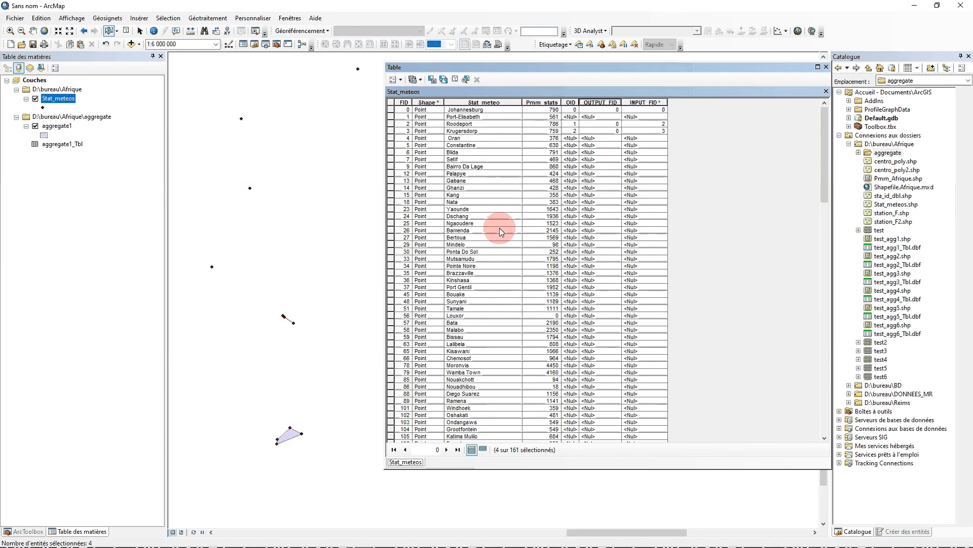
scroll(456, 292, "down", 9)
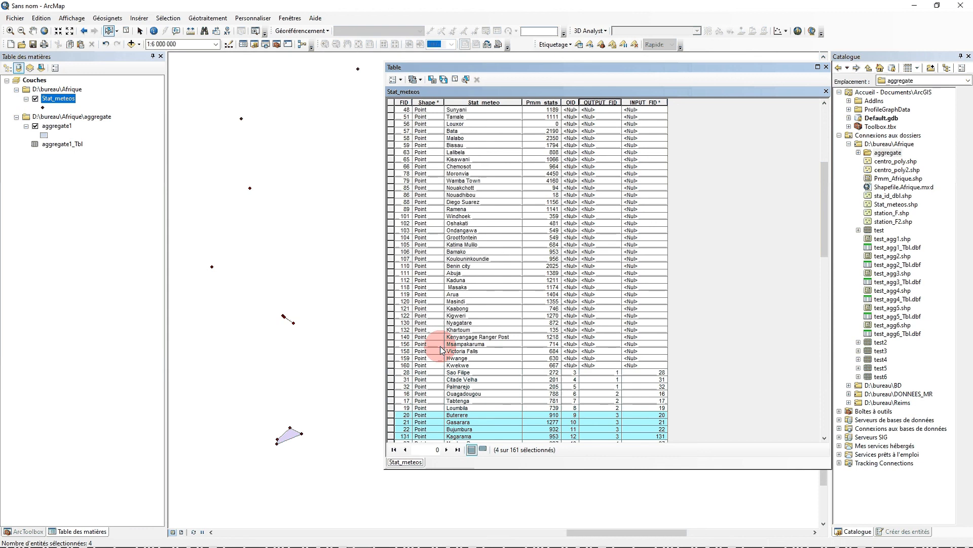
scroll(538, 308, "up", 9)
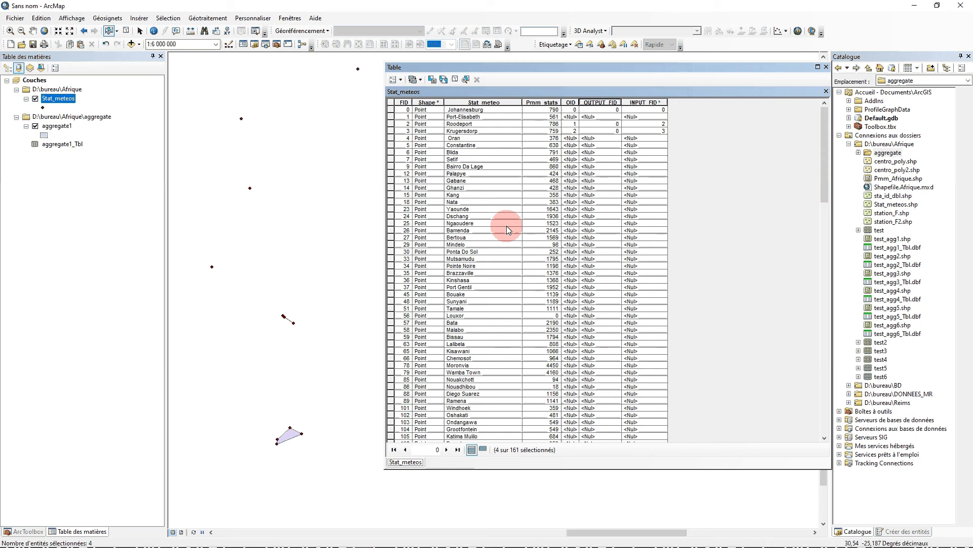
left_click(391, 116)
left_click_drag(391, 147, 408, 440)
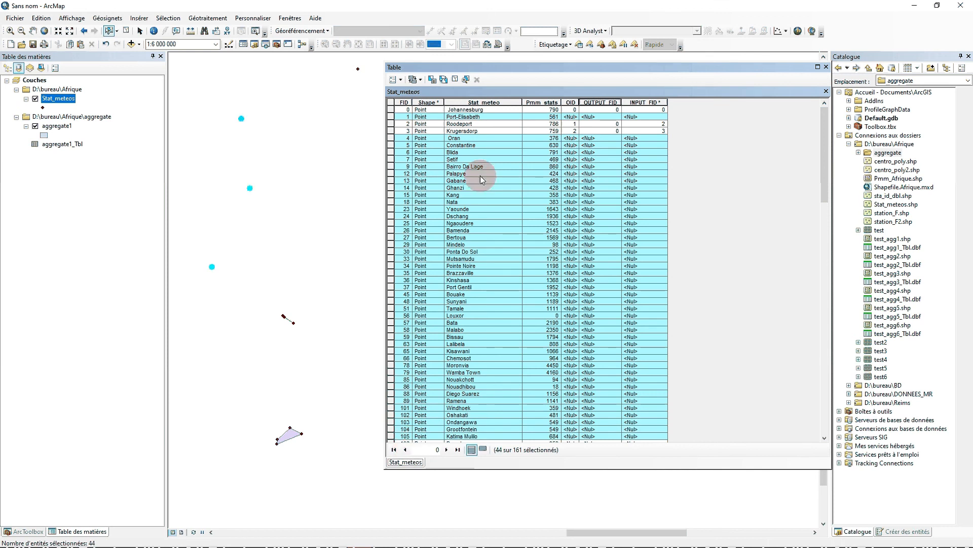
left_click(392, 117)
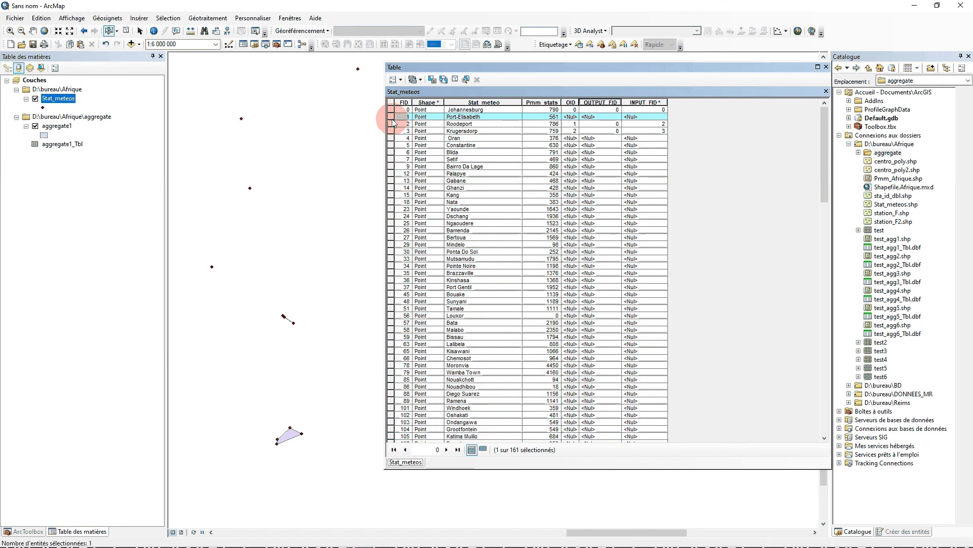
left_click_drag(393, 140, 379, 440)
scroll(546, 236, "down", 12)
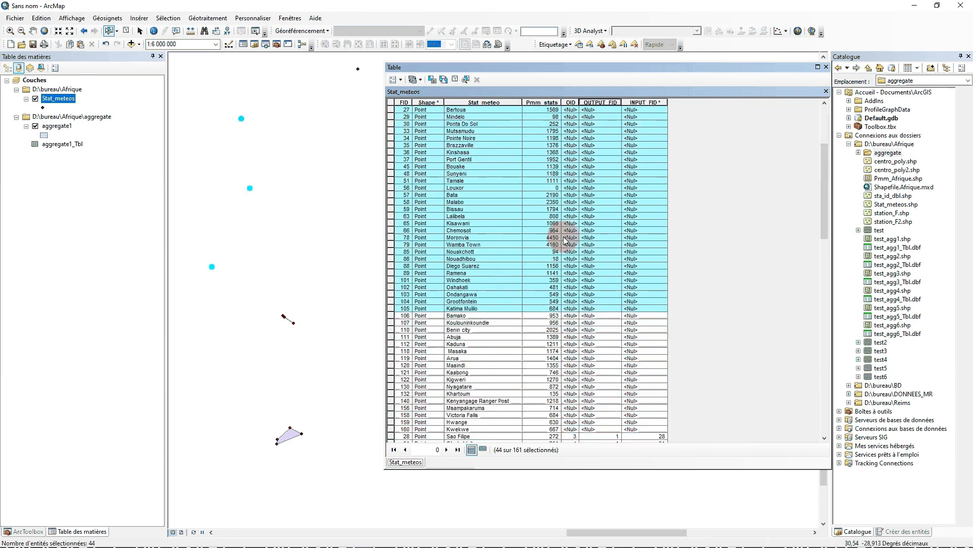
Step: Extend the selection in the Stat_meteos table to the remaining stations with a null OUTPUT_FID, from Bamako to Kwekwe
left_click_drag(403, 195, 387, 304)
scroll(518, 208, "down", 20)
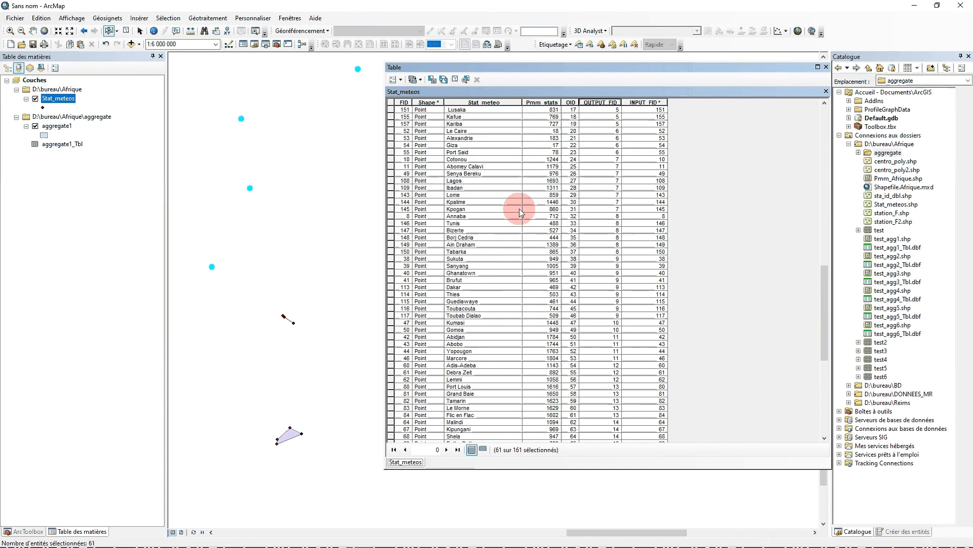
scroll(543, 363, "up", 20)
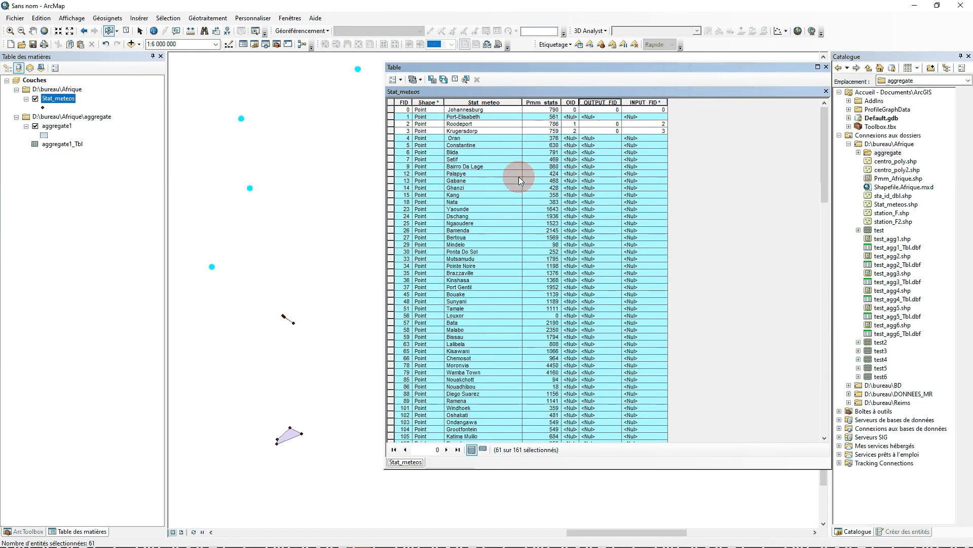
Step: Open the data export of the Stat_meteos layer and restrict it to the selected features
right_click(57, 98)
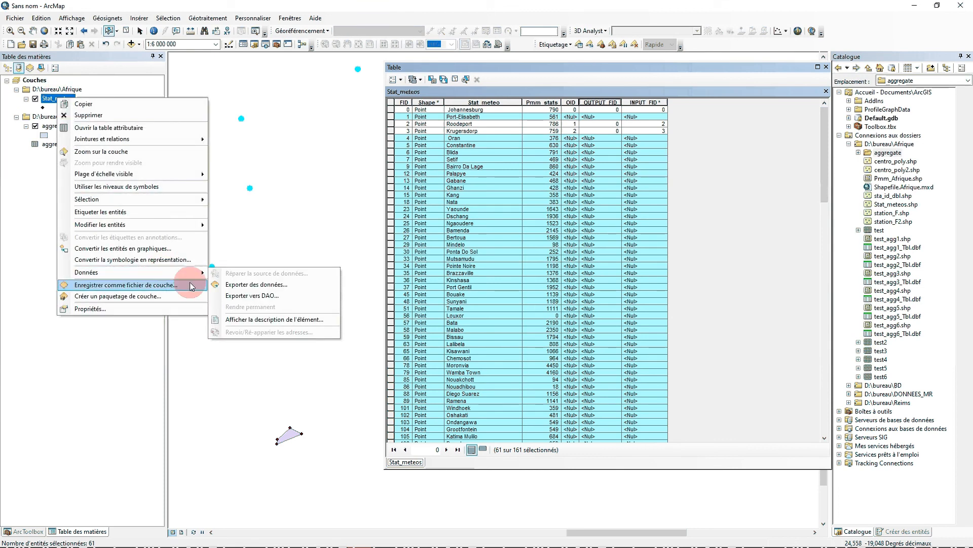
left_click(259, 285)
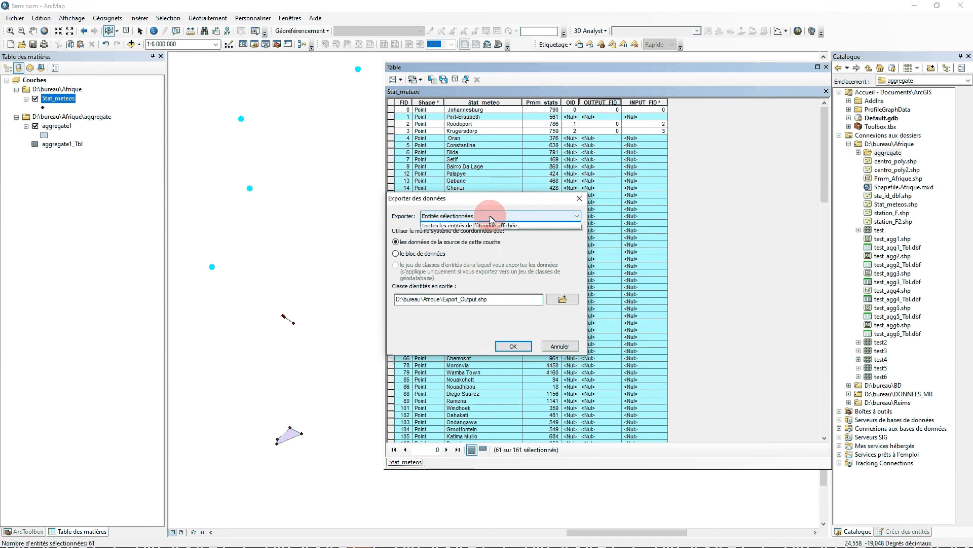
left_click(490, 216)
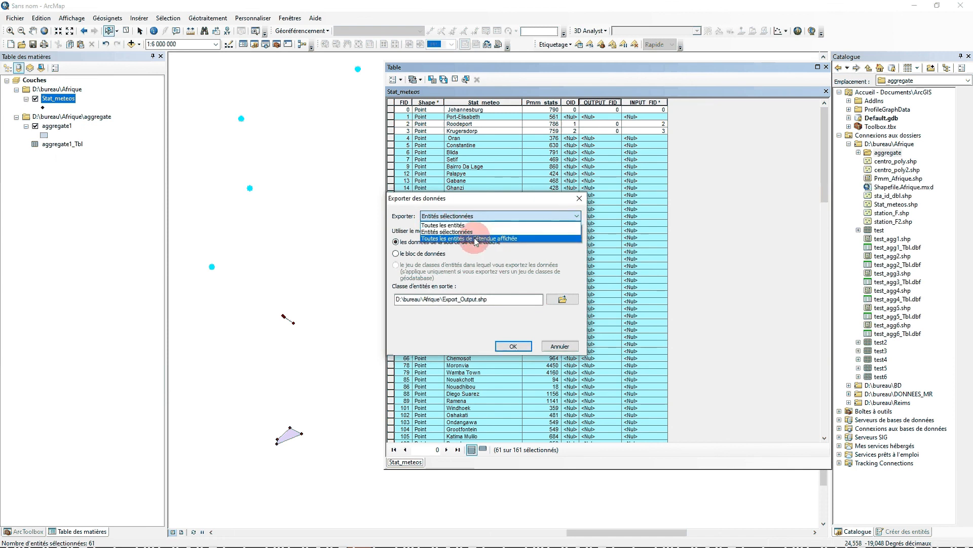
left_click(467, 232)
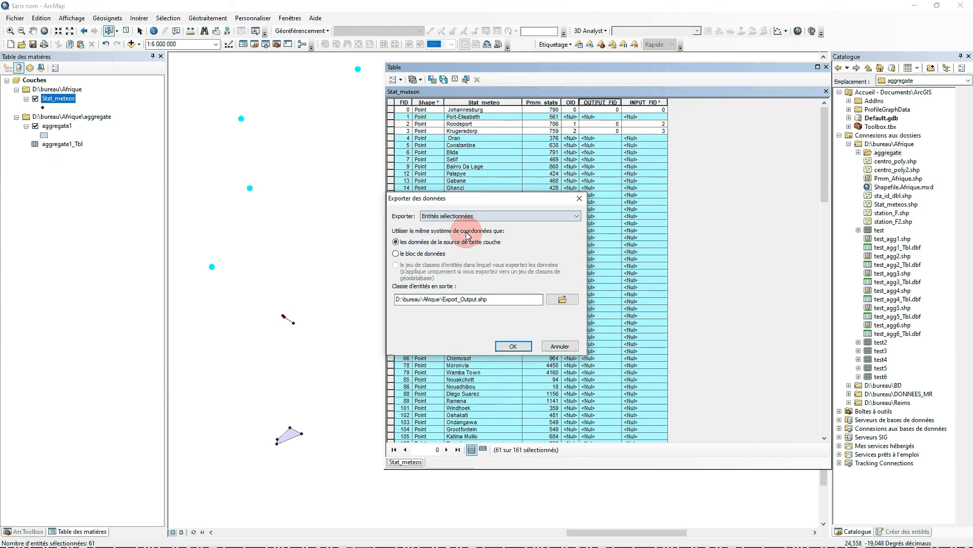
Step: Export the selected stations as pts_isole.shp in the aggregate folder and add the result to the map
left_click(563, 299)
left_click(423, 213)
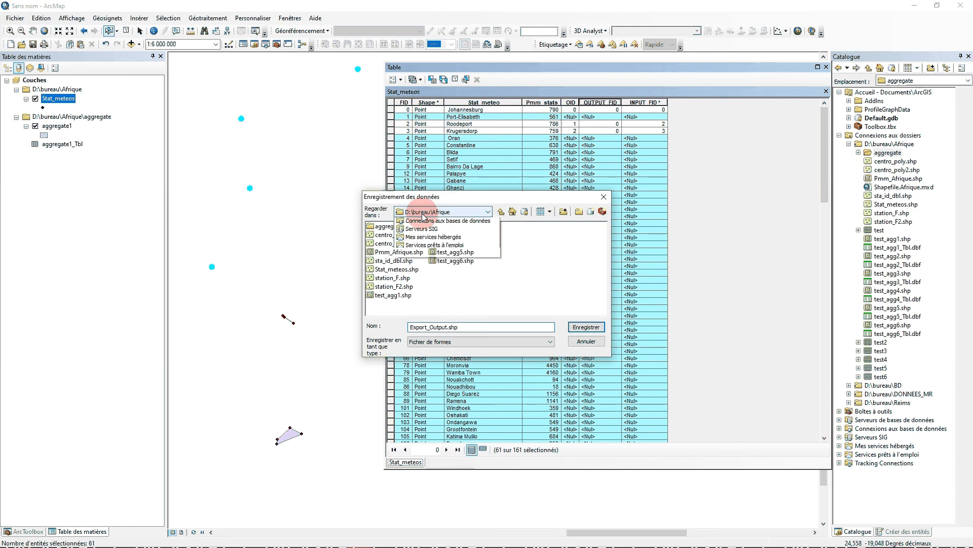
left_click(361, 219)
left_click(381, 227)
double_click(381, 227)
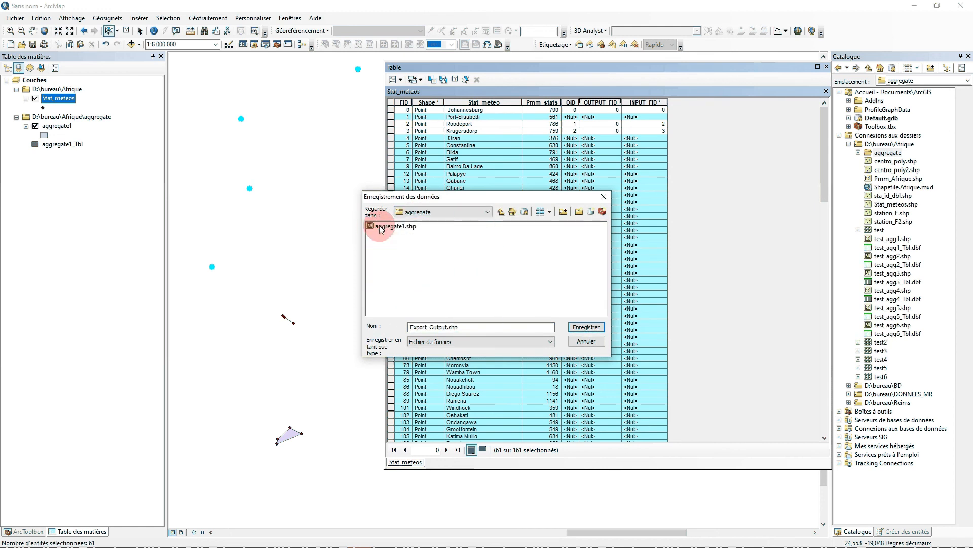
left_click(446, 327)
left_click_drag(446, 326, 378, 326)
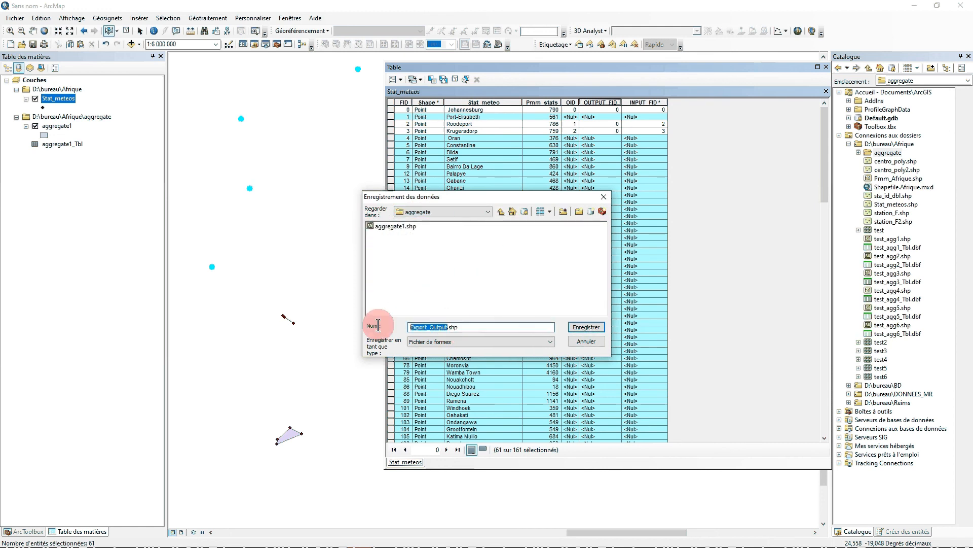
type("pts_isole")
left_click(586, 333)
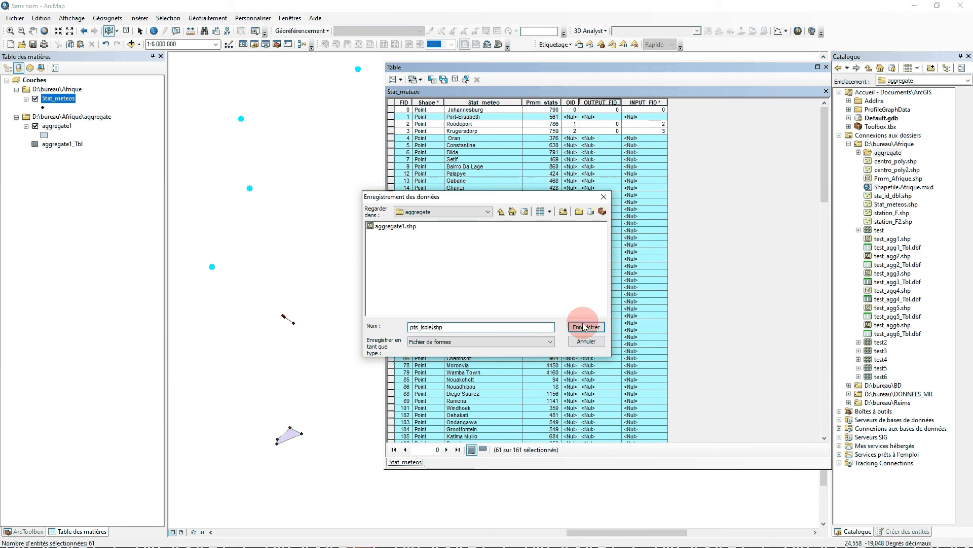
left_click(589, 326)
left_click(514, 347)
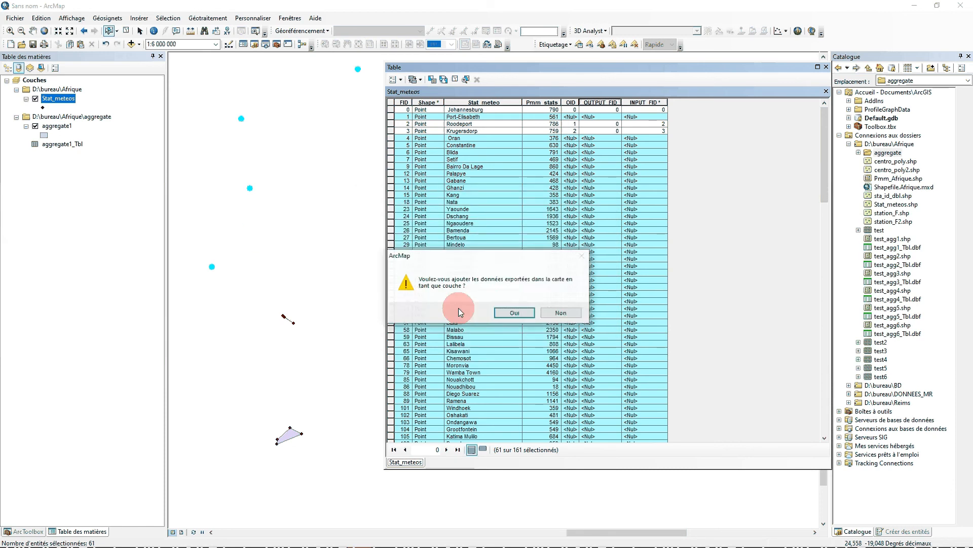
left_click(506, 312)
Step: Collapse the legend of the pts_isole layer, keeping its name as it is
left_click(53, 99)
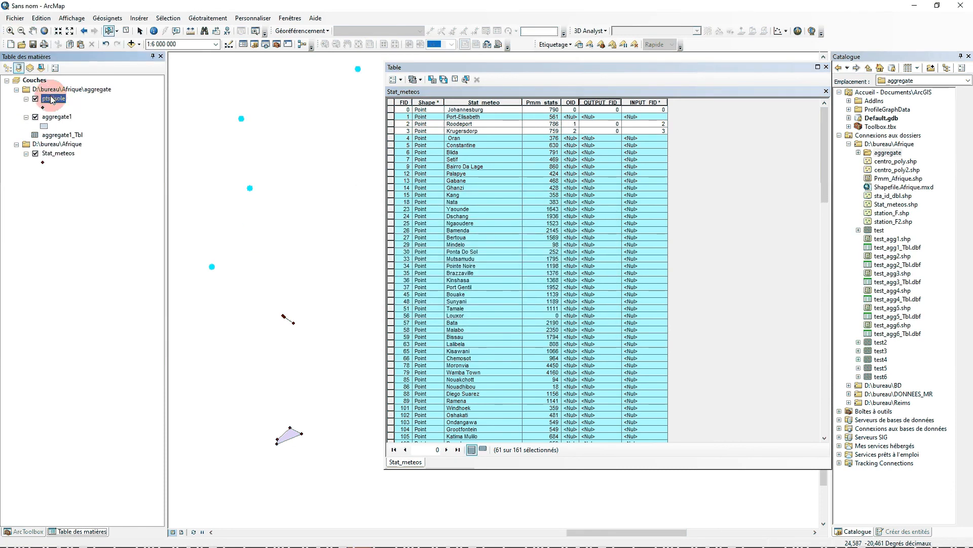
left_click(65, 98)
left_click(65, 99)
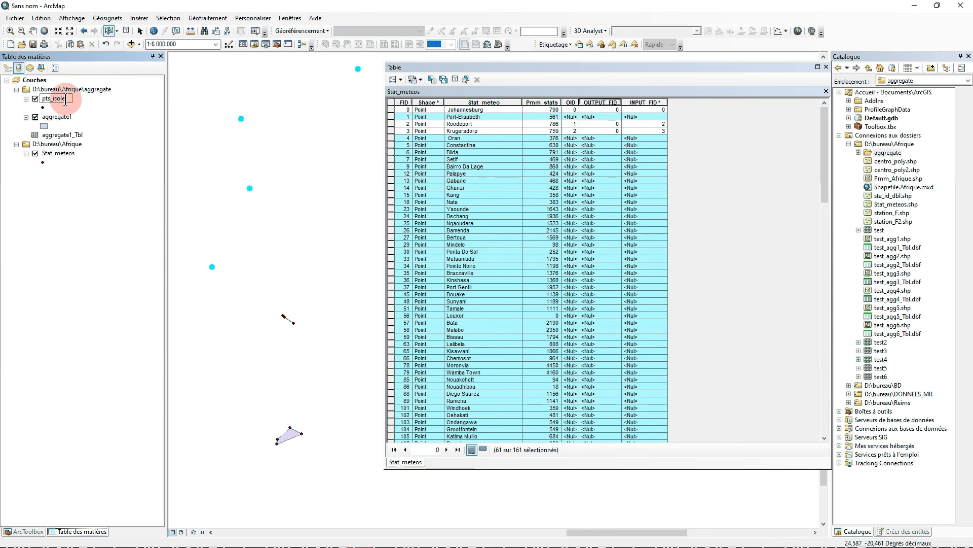
left_click(145, 94)
left_click(26, 100)
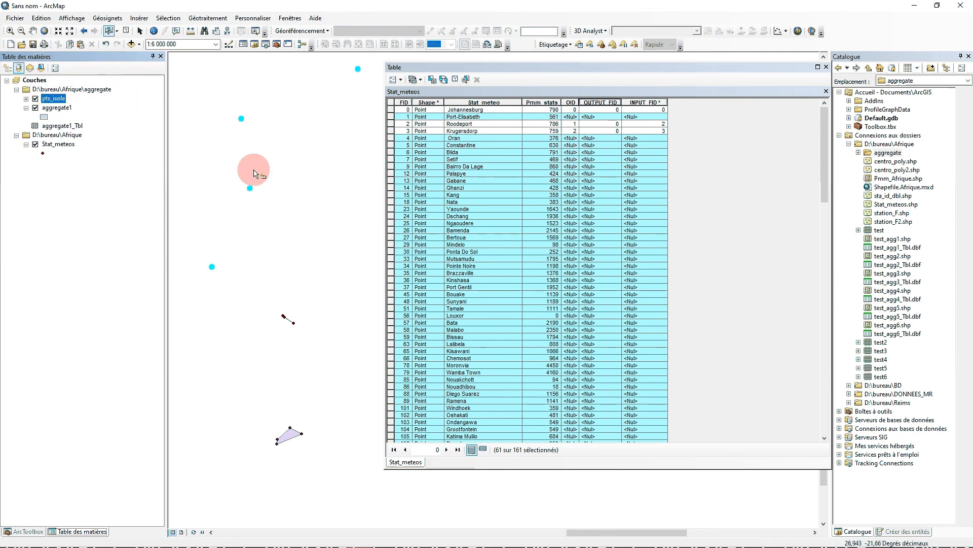
Step: Switch the selection in the Stat_meteos table to the stations that belong to a polygon and review their OUTPUT_FID values
left_click(444, 80)
scroll(583, 203, "down", 20)
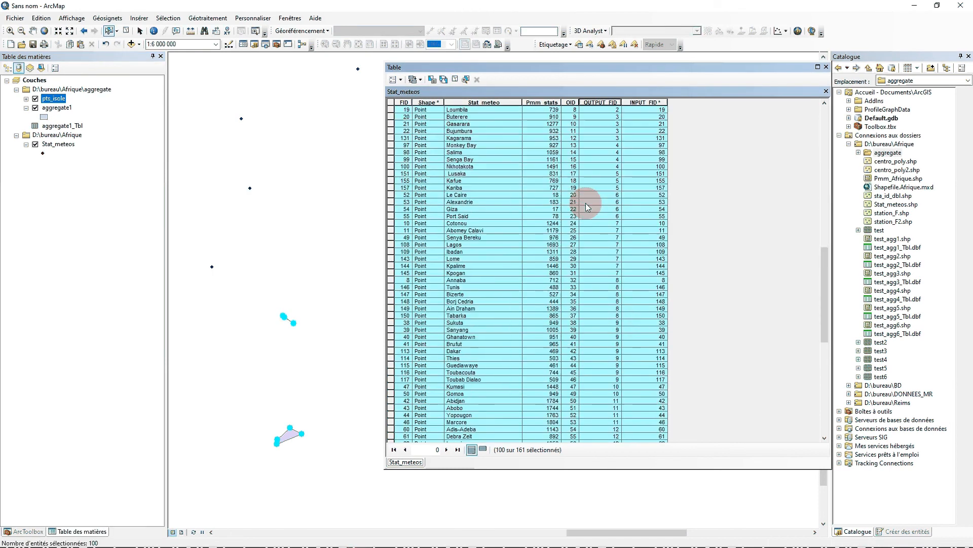
scroll(587, 206, "down", 15)
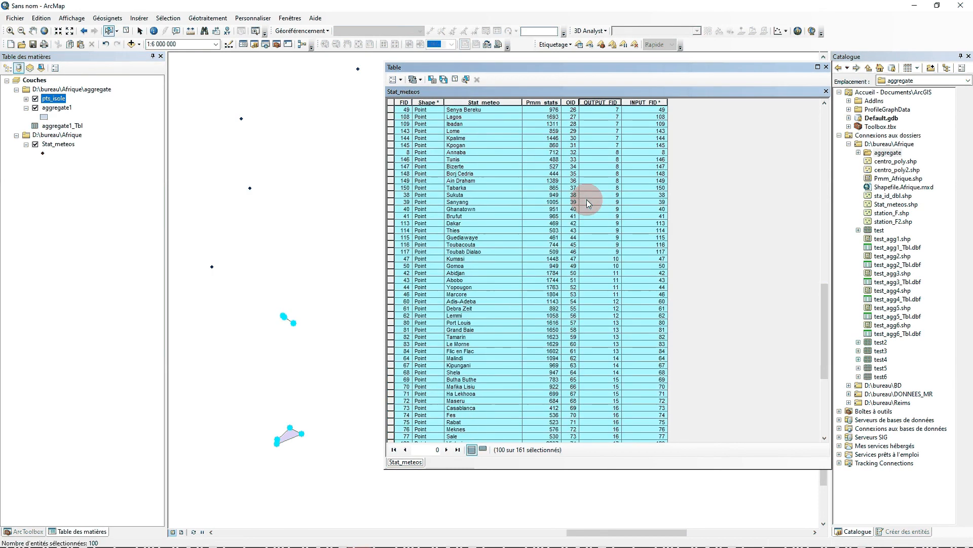
right_click(55, 107)
mouse_move(132, 283)
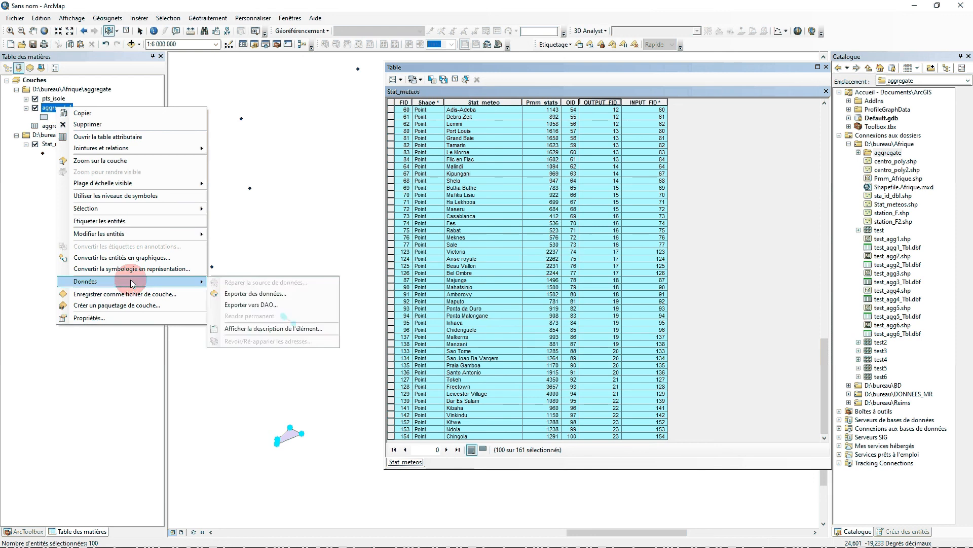
left_click(256, 294)
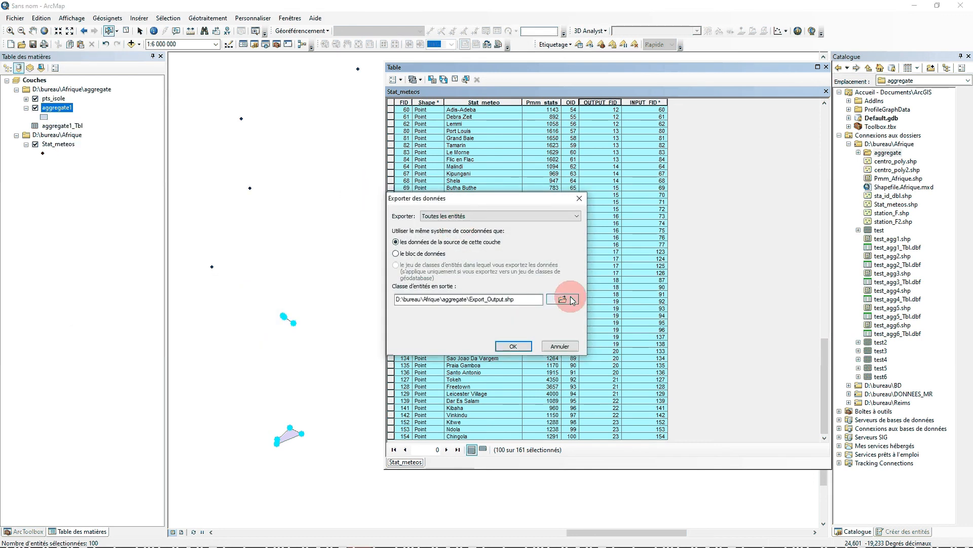
left_click(522, 216)
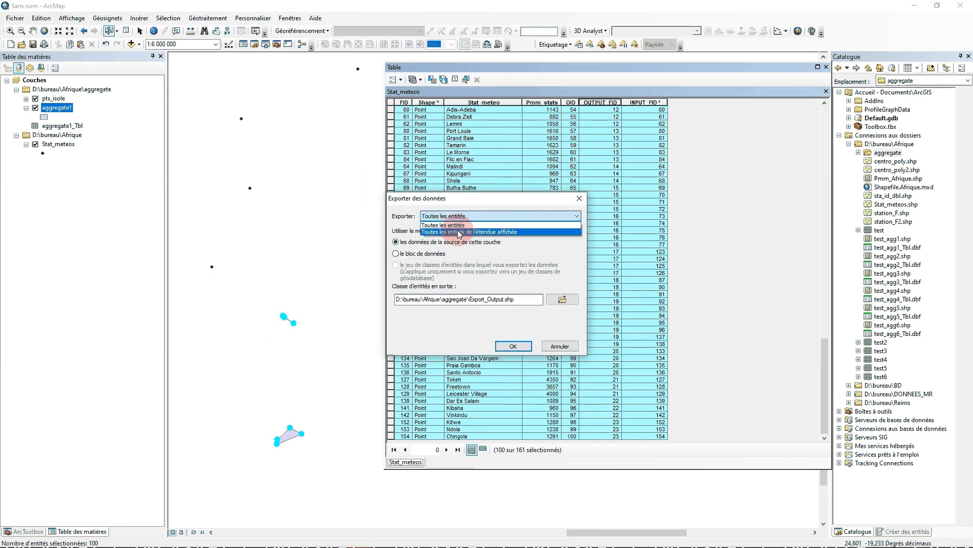
left_click(460, 232)
left_click(479, 216)
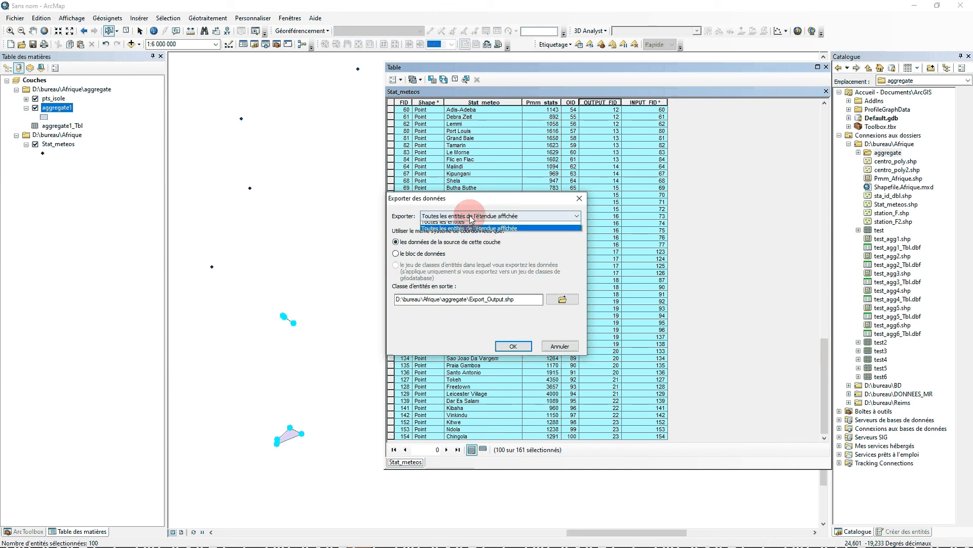
left_click(521, 212)
left_click(579, 199)
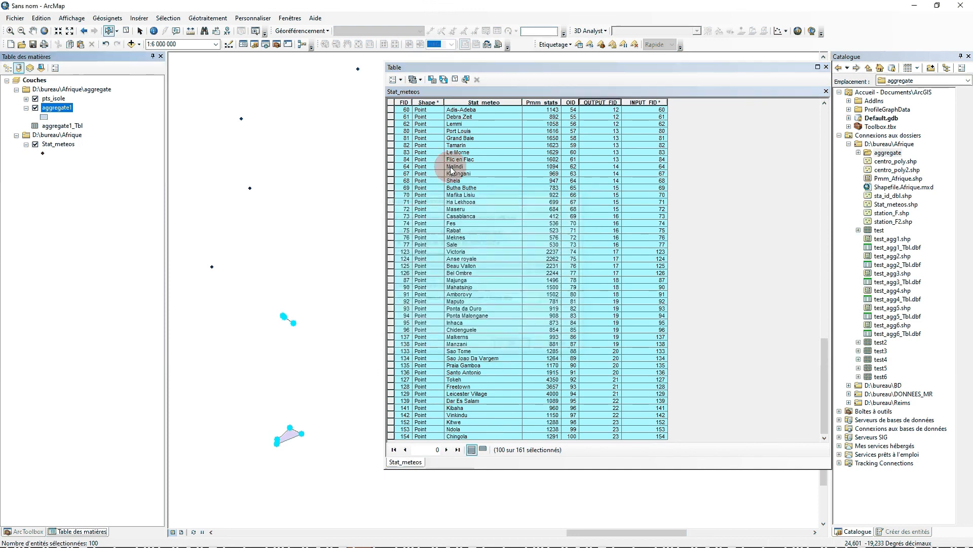
Step: Export the selected Stat_meteos stations as pts_a_aggre.shp in the aggregate folder, add the layer to the map and collapse its legend
right_click(59, 146)
mouse_move(143, 323)
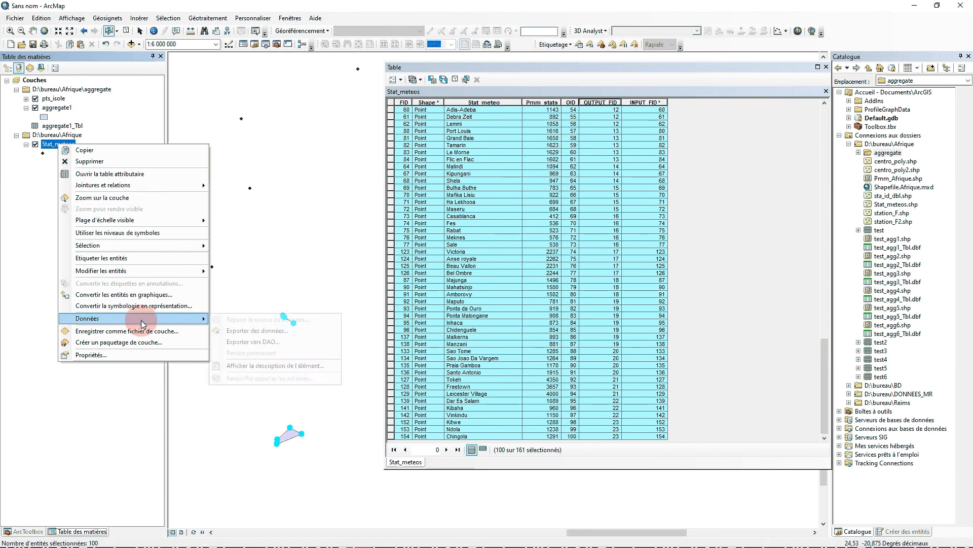
left_click(256, 330)
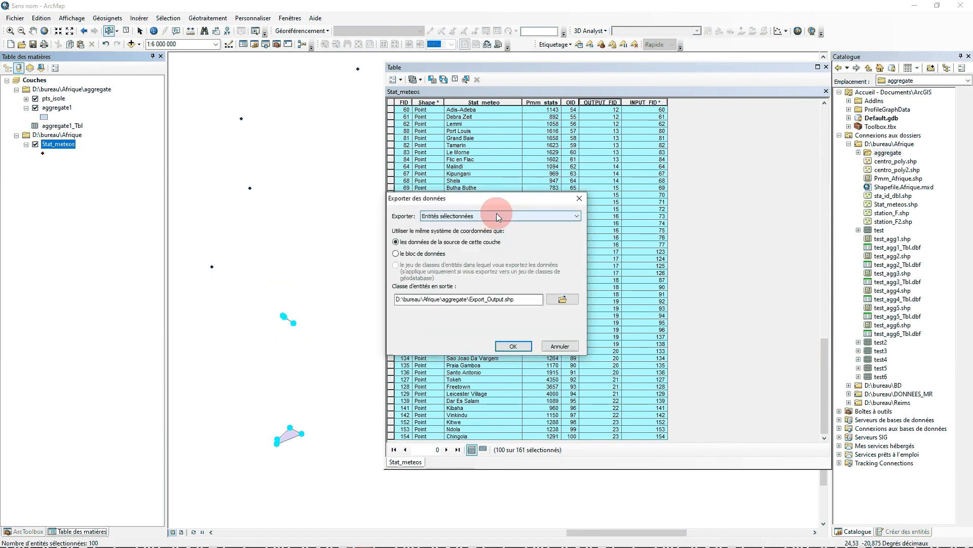
left_click(560, 299)
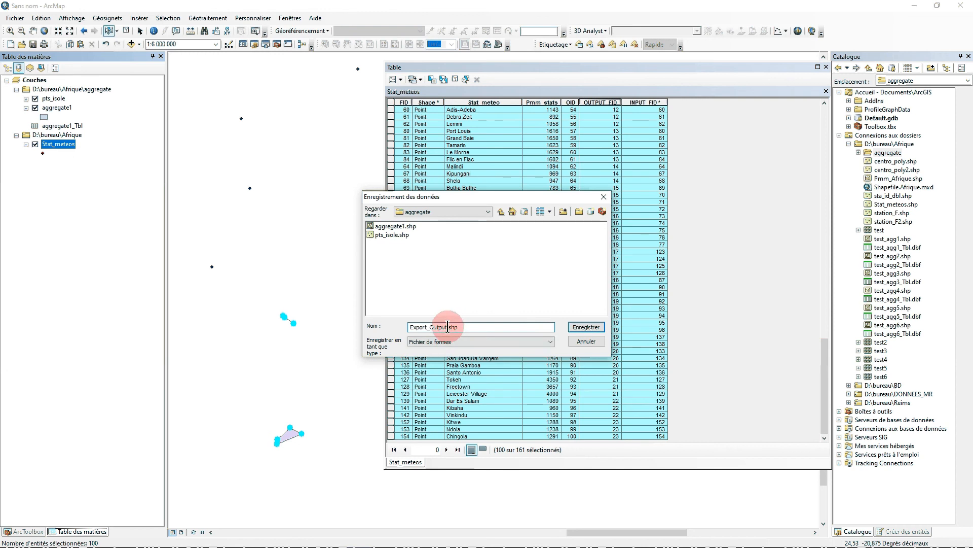
left_click_drag(448, 327, 272, 349)
key("BackSpace")
type("pts_a_agrg")
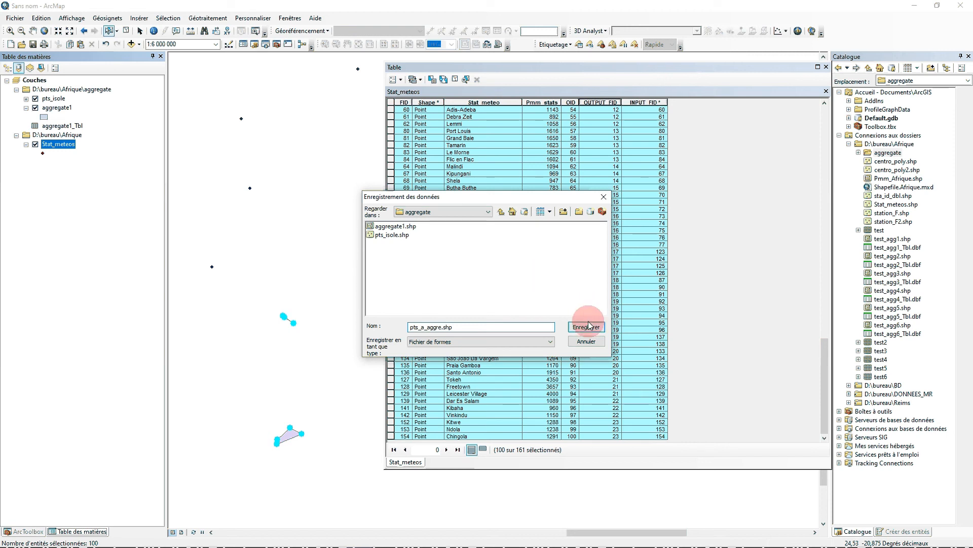
left_click(514, 344)
left_click(401, 219)
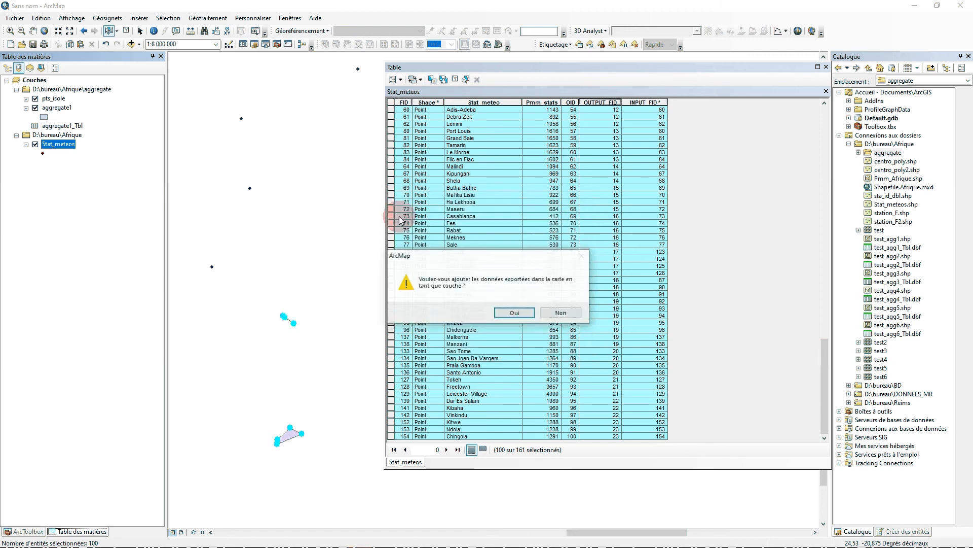
left_click(514, 313)
left_click(30, 101)
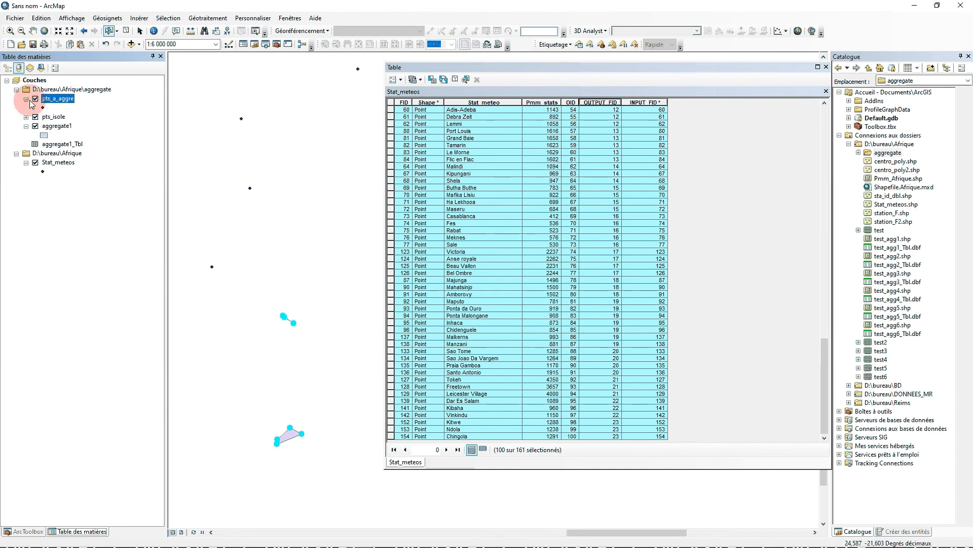
Step: Close the Stat_meteos table, open the attribute table of pts_a_aggre and sort it by ascending OUTPUT_FID
left_click(827, 67)
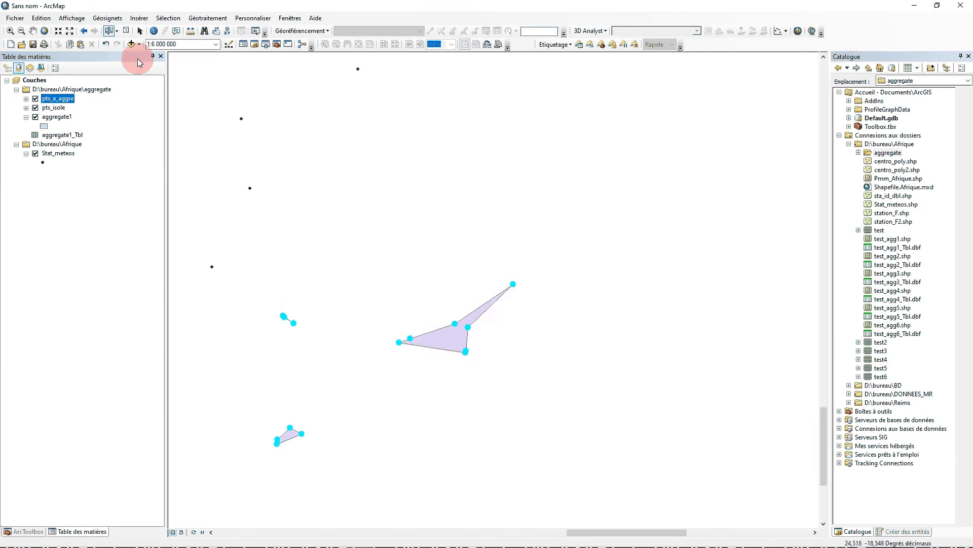
right_click(56, 99)
left_click(86, 126)
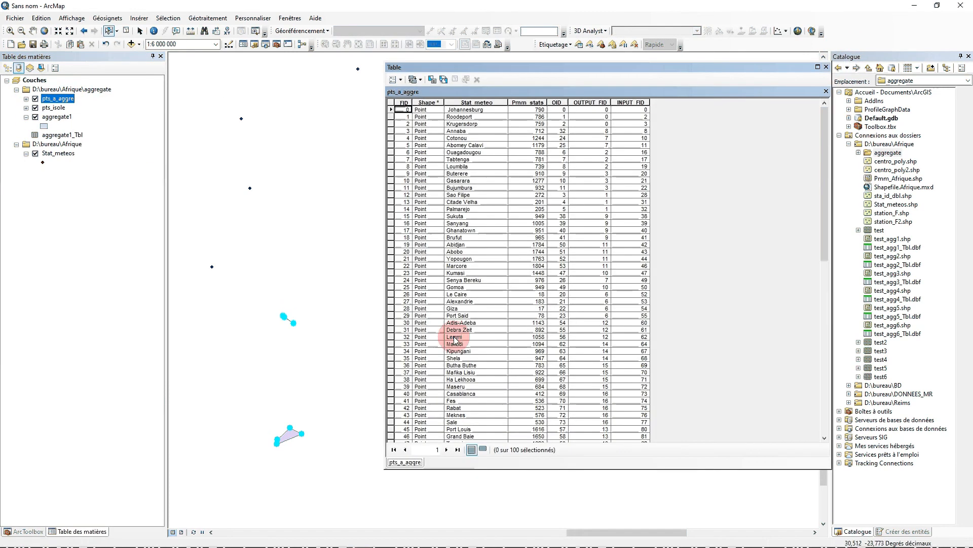
double_click(583, 102)
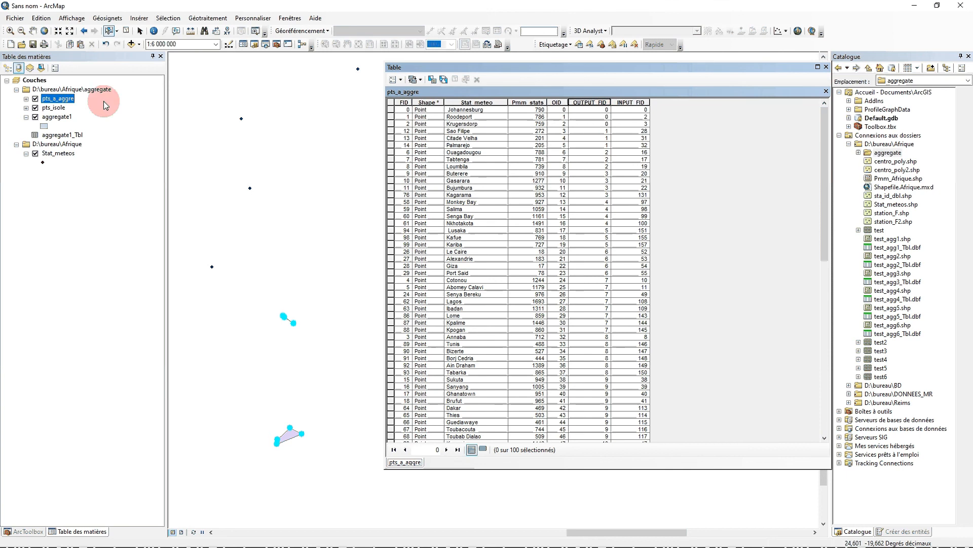
Step: Open the attribute table of pts_isole to review the isolated stations, and close it
right_click(51, 108)
left_click(100, 137)
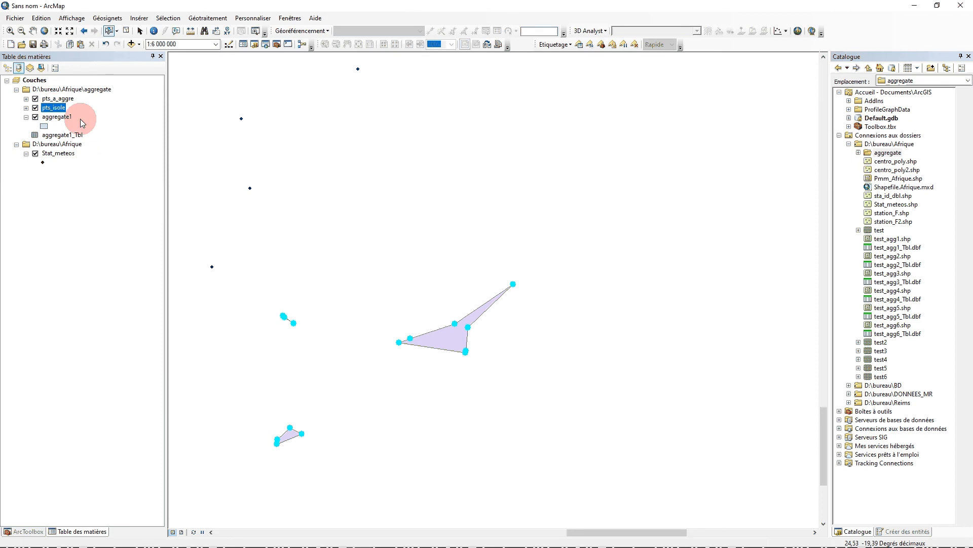
left_click(48, 109)
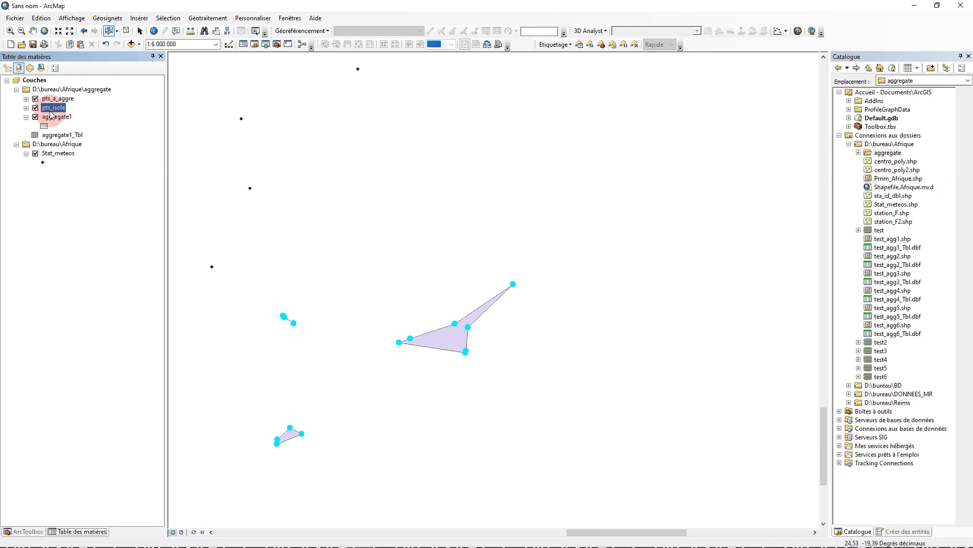
left_click(57, 108)
right_click(55, 108)
left_click(4, 133)
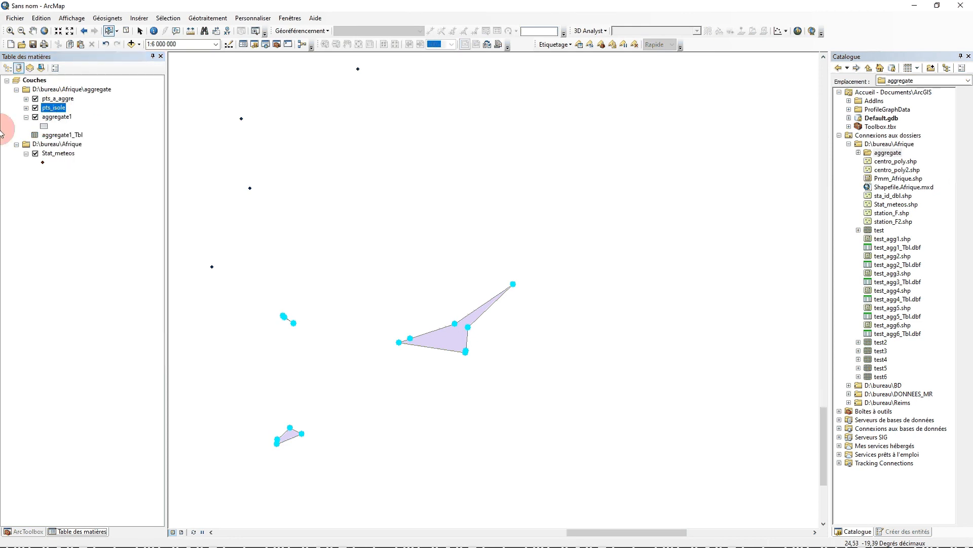
Step: Reopen the pts_a_aggre attribute table and select the stations with OUTPUT_FID 1, from Sao Filipe to Palmarejo
right_click(65, 97)
left_click(104, 125)
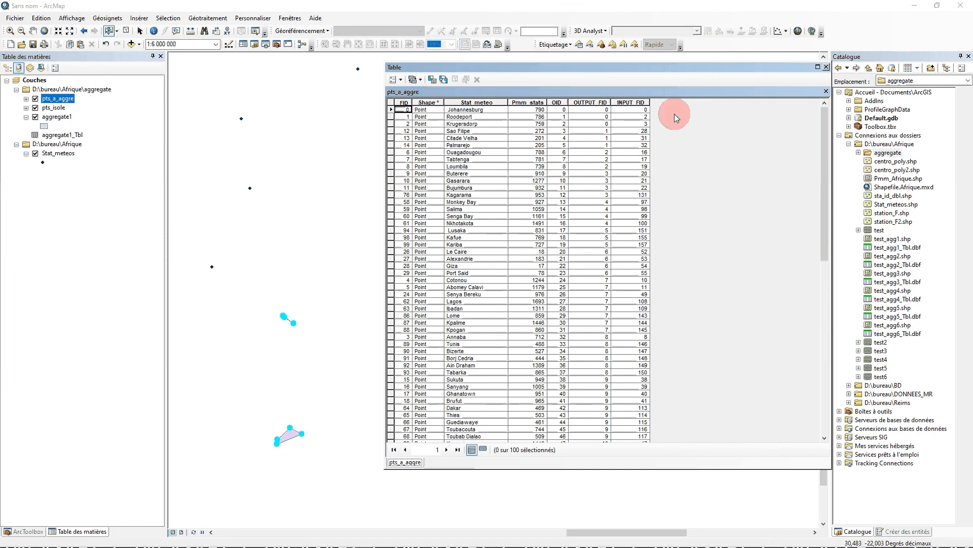
left_click_drag(392, 109, 395, 145)
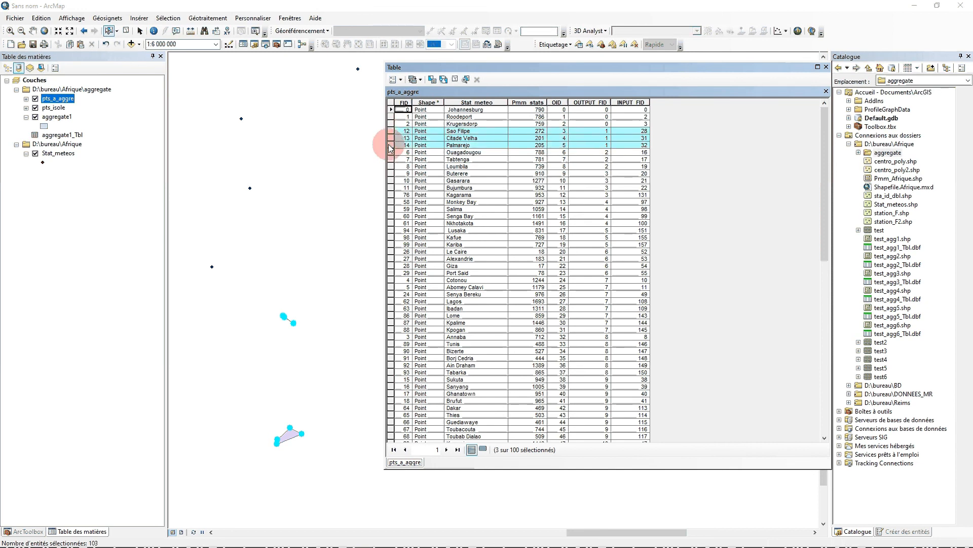
Step: Select the stations with OUTPUT_FID 2, from Ouagadougou to Loumbila, close the table and clear the selection in all layers
left_click(392, 152)
left_click_drag(393, 152, 491, 167)
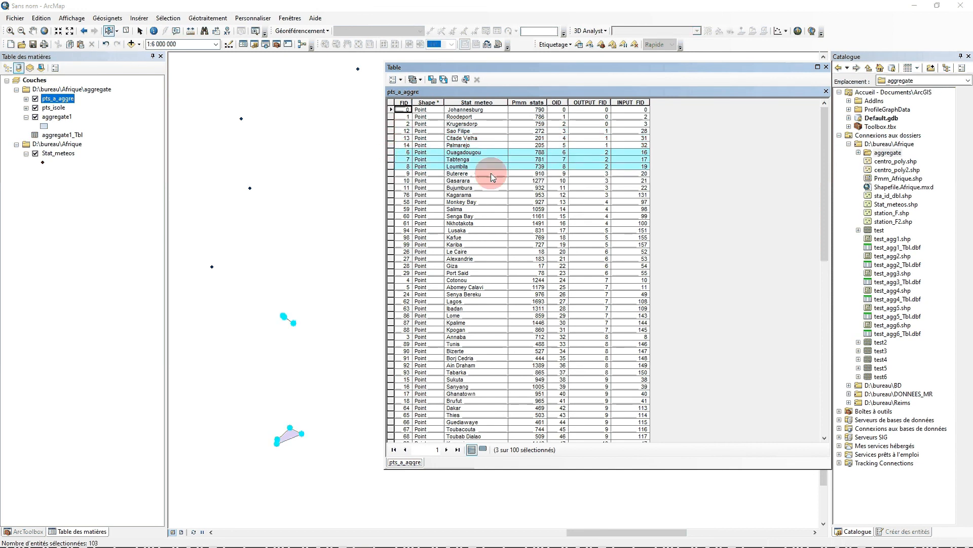
left_click(827, 68)
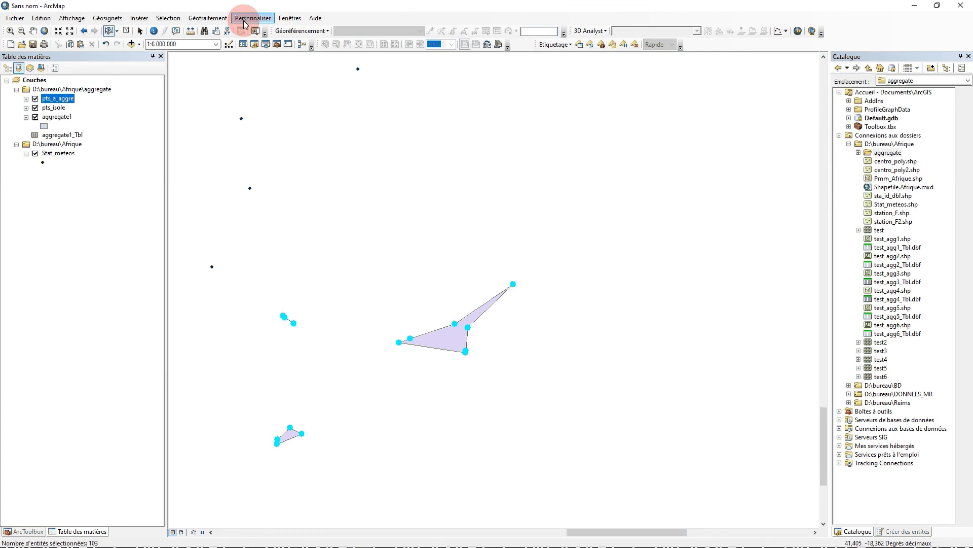
left_click(126, 32)
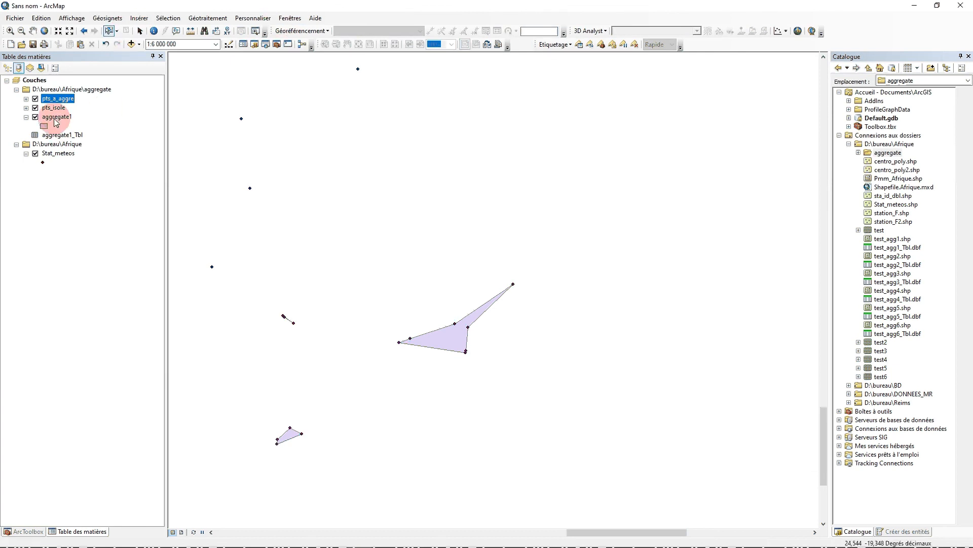
Step: Remove the Stat_meteos layer from the map and make pts_a_aggre the selected layer
right_click(55, 153)
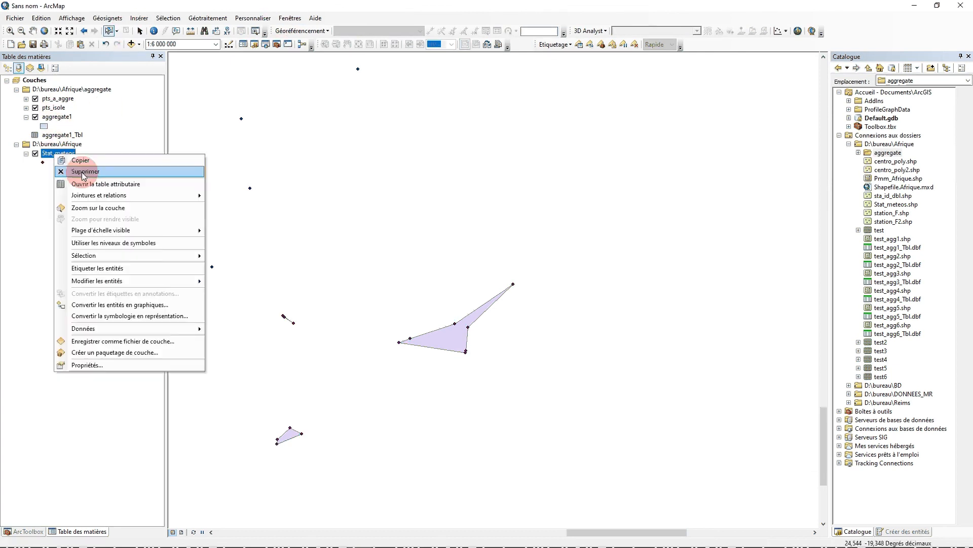
left_click(85, 172)
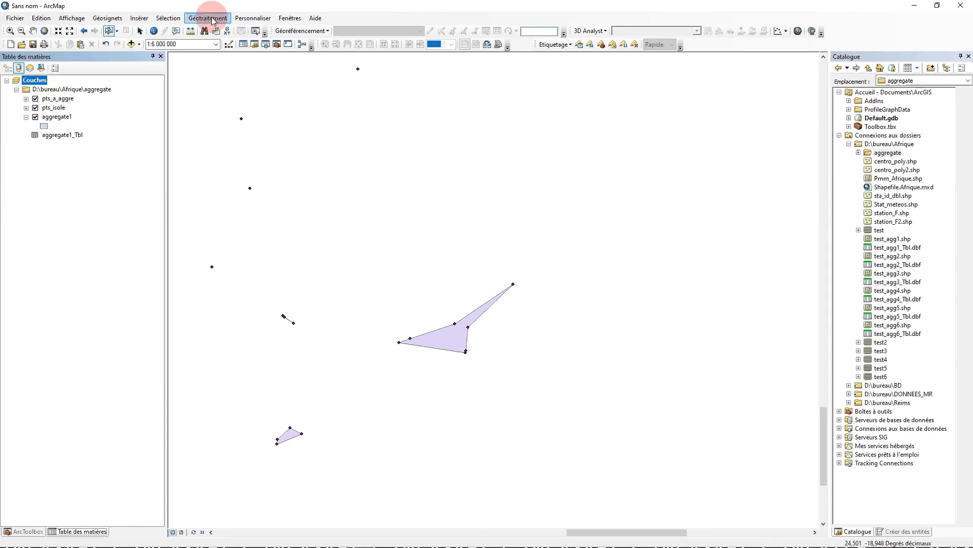
left_click(58, 99)
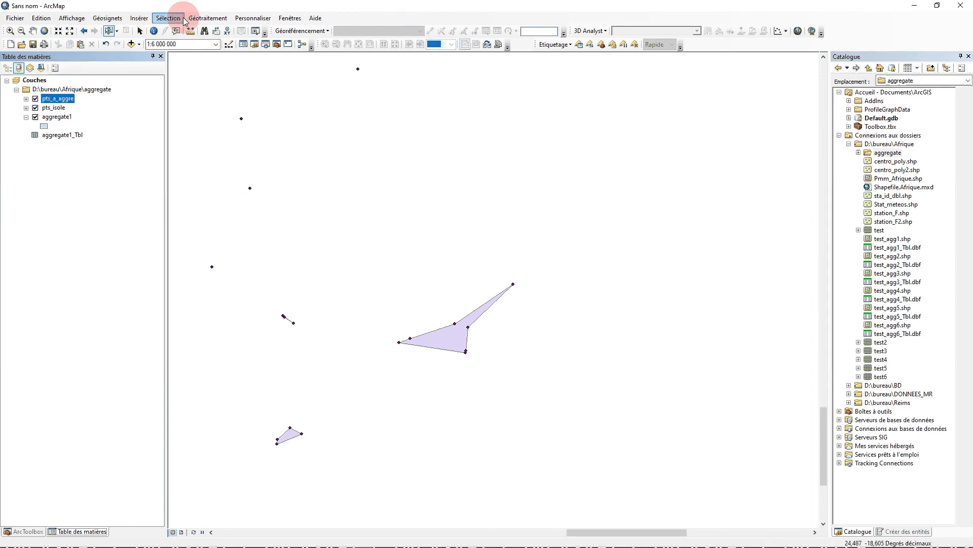
Step: Open the Fusionner geoprocessing tool and examine the input and output illustration in its help
left_click(210, 19)
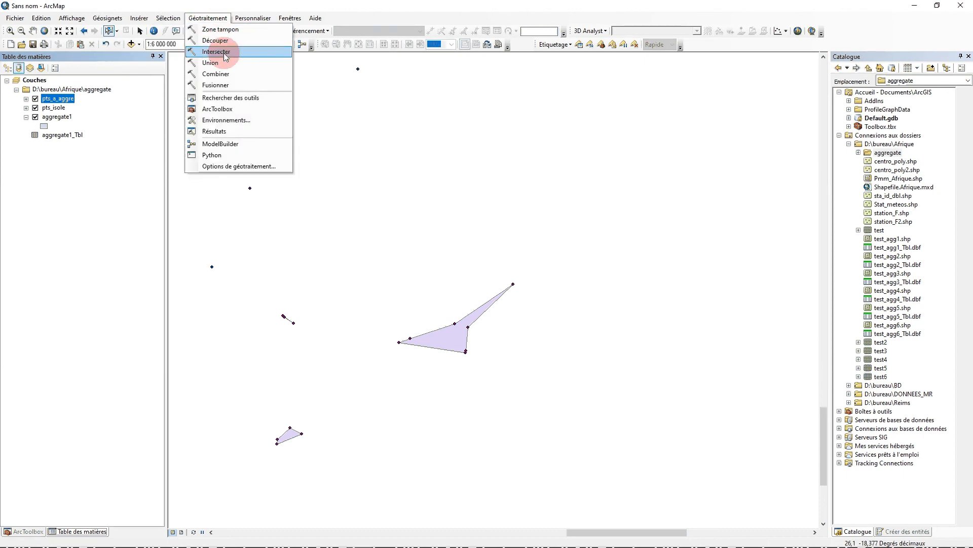
left_click(226, 90)
scroll(593, 112, "down", 5)
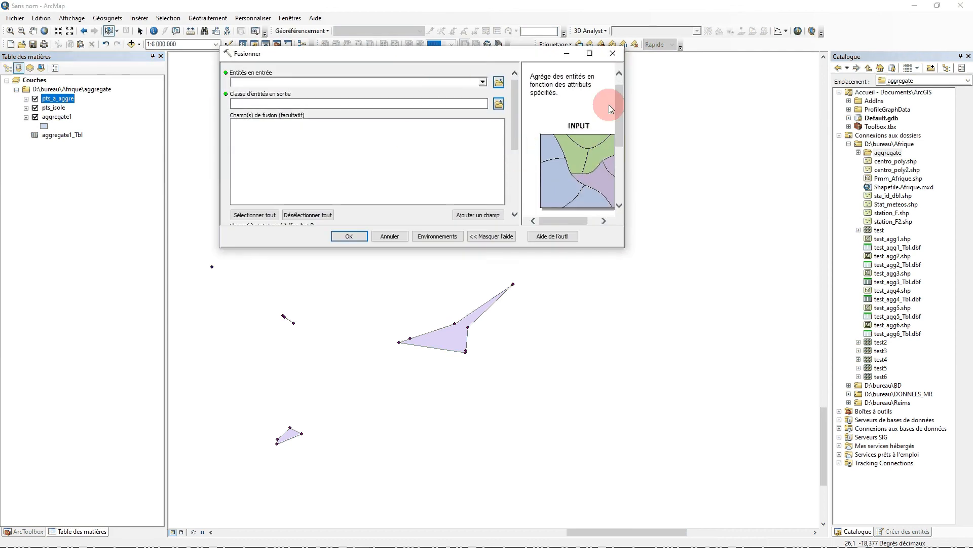
scroll(578, 124, "up", 3)
scroll(578, 127, "up", 3)
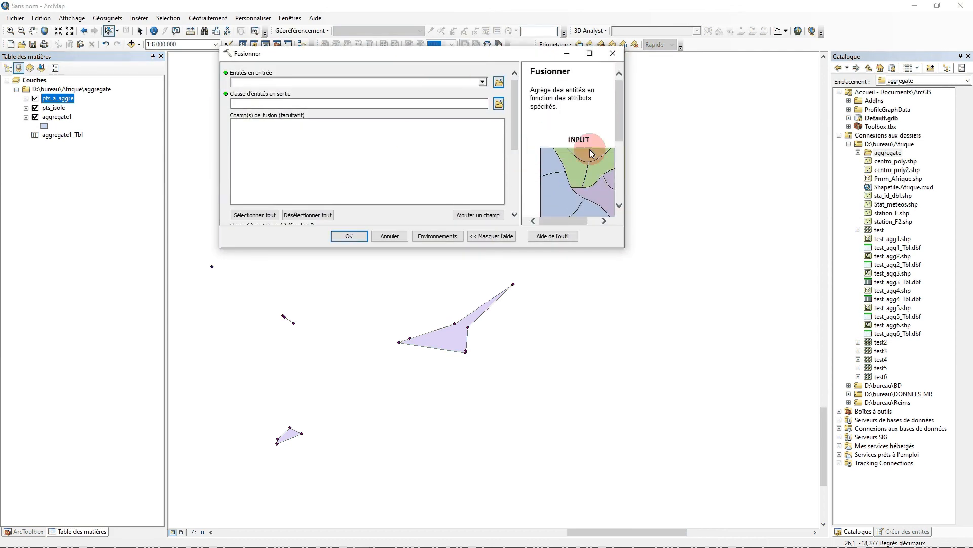
scroll(589, 149, "down", 4)
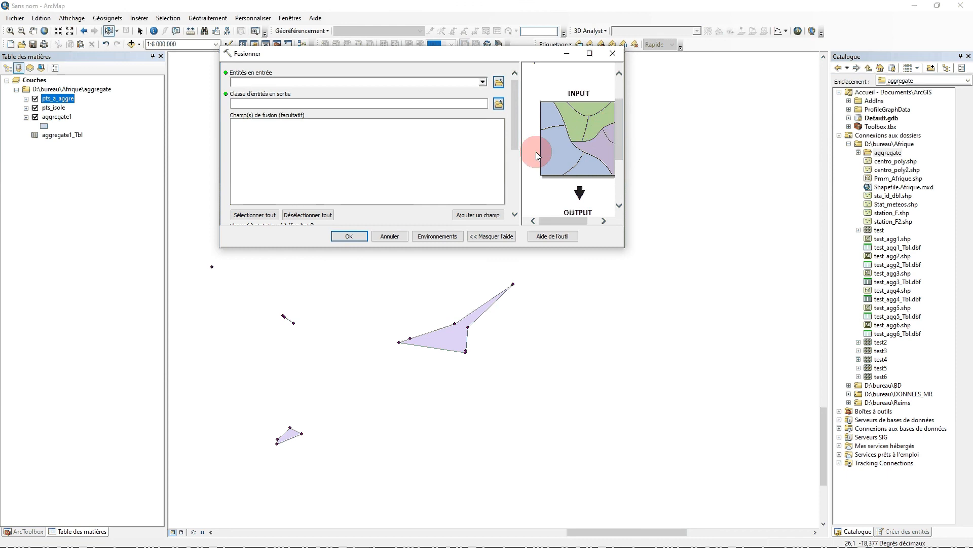
scroll(549, 147, "down", 4)
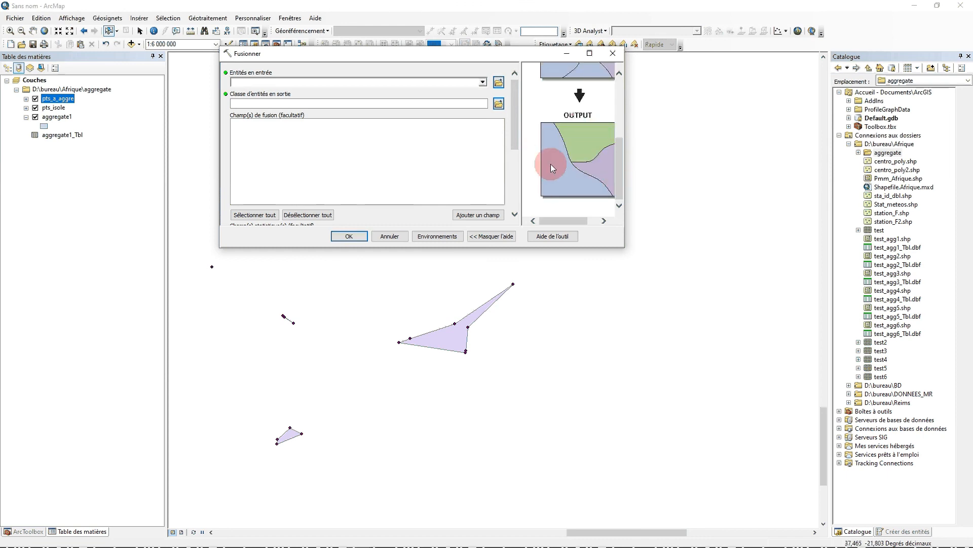
scroll(551, 163, "up", 6)
scroll(544, 177, "down", 1)
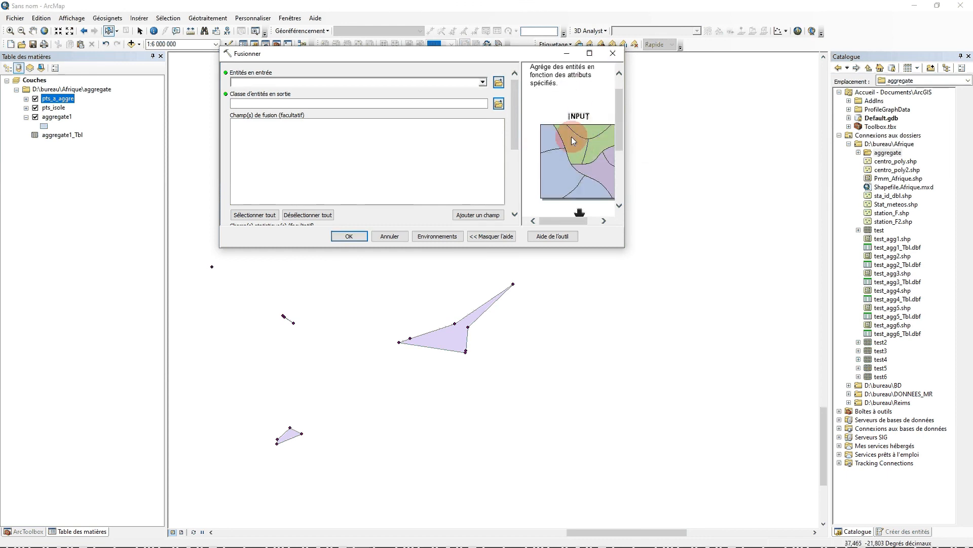
scroll(573, 180, "down", 3)
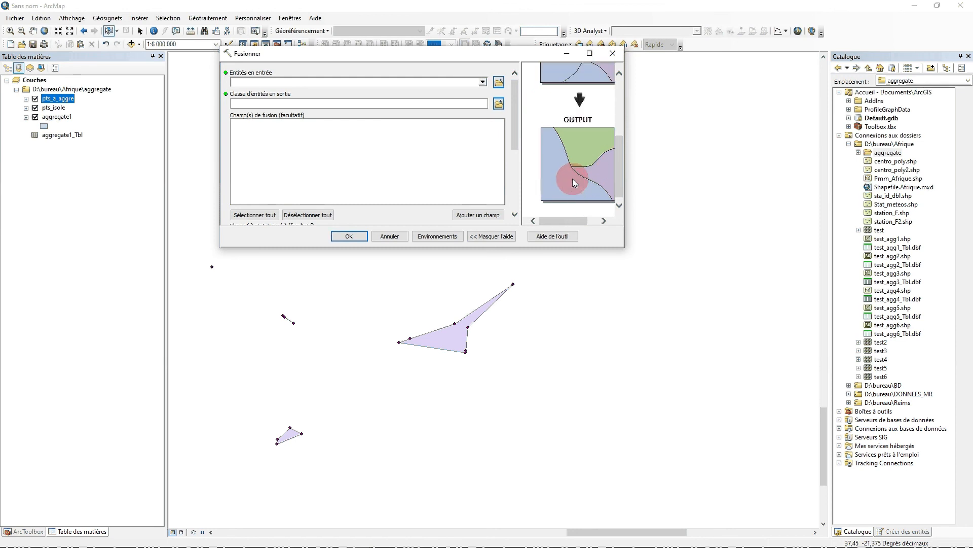
scroll(571, 179, "up", 3)
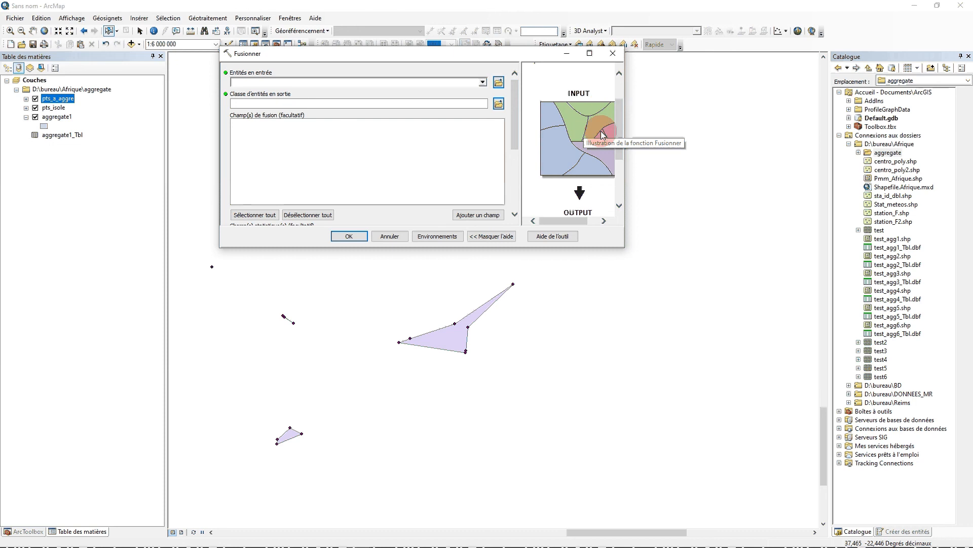
scroll(570, 152, "down", 2)
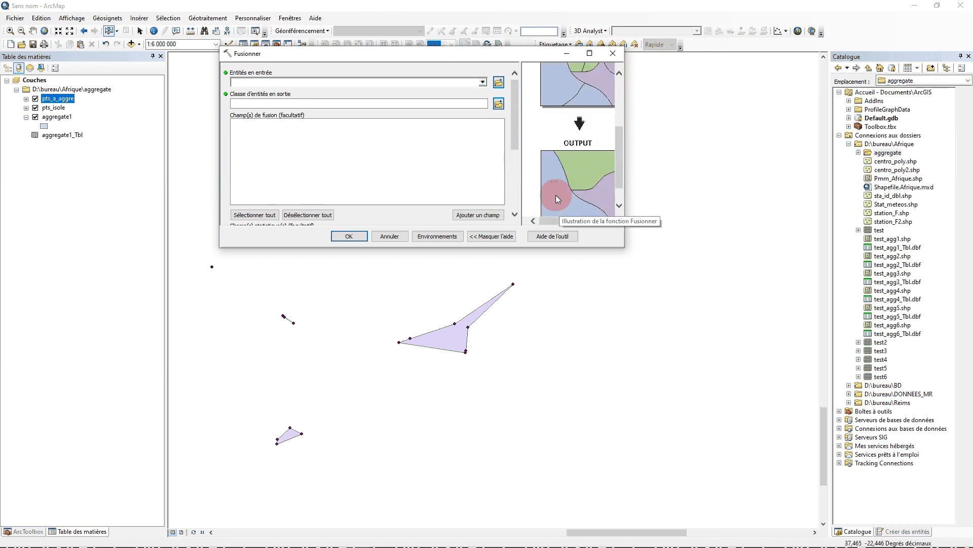
scroll(553, 173, "up", 4)
scroll(552, 166, "down", 2)
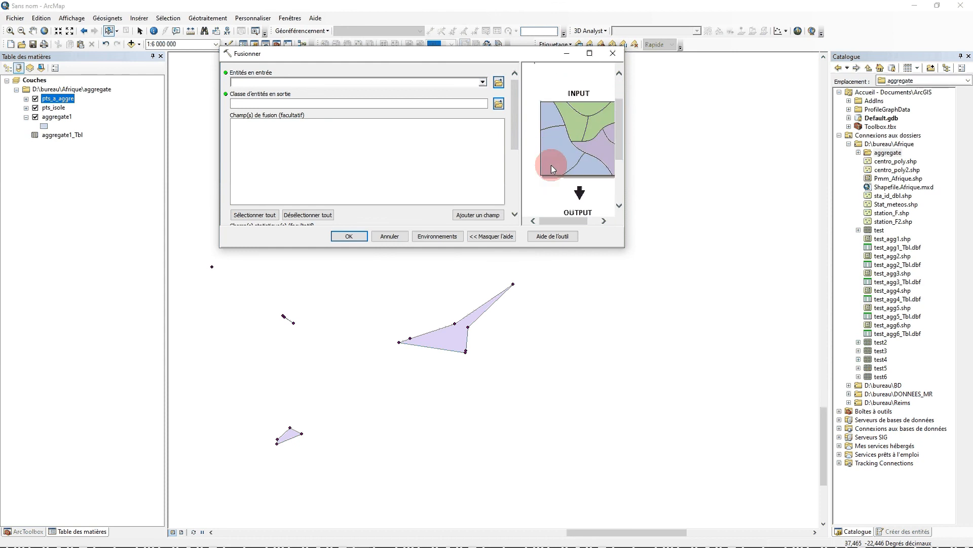
scroll(551, 165, "down", 2)
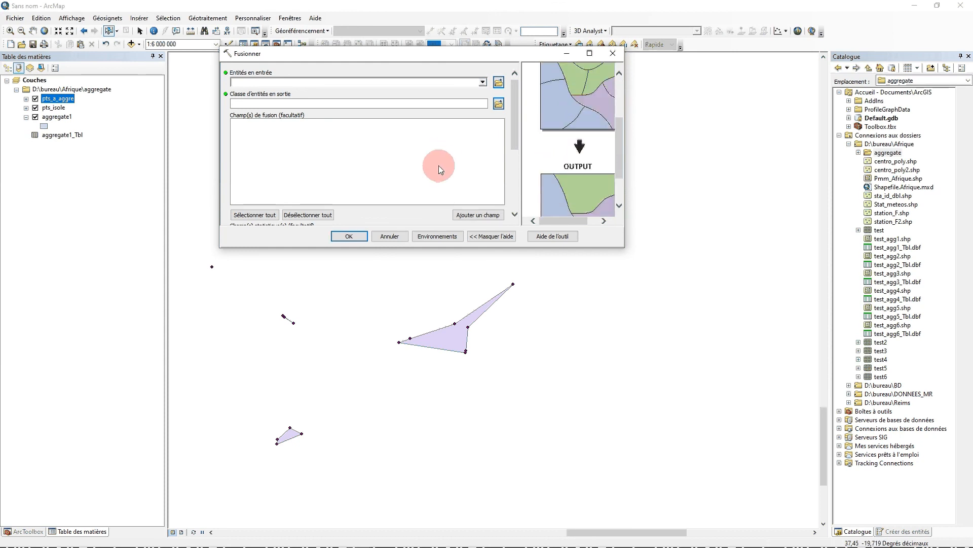
Step: Open the pts_a_aggre attribute table to examine the OUTPUT_FID column as the grouping field, and close it
right_click(52, 98)
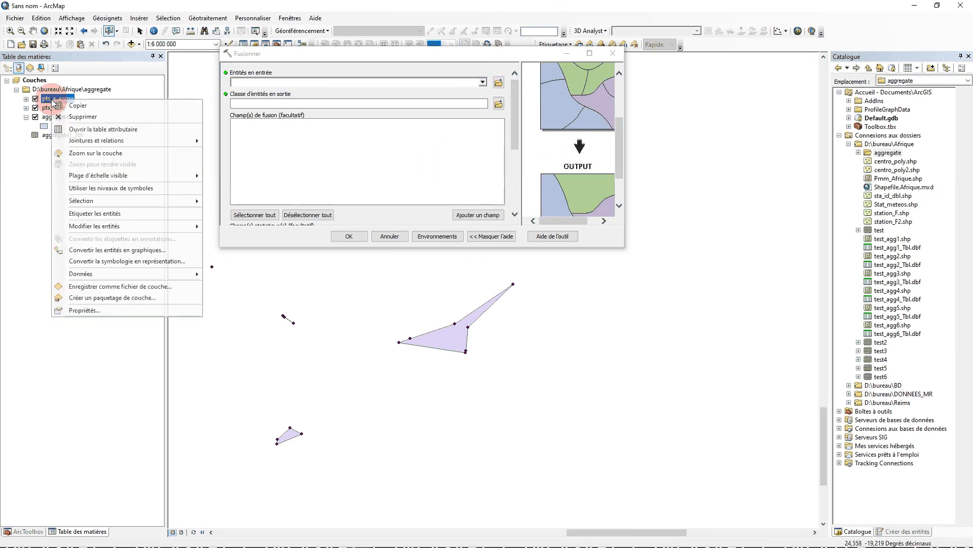
left_click(78, 130)
left_click(590, 101)
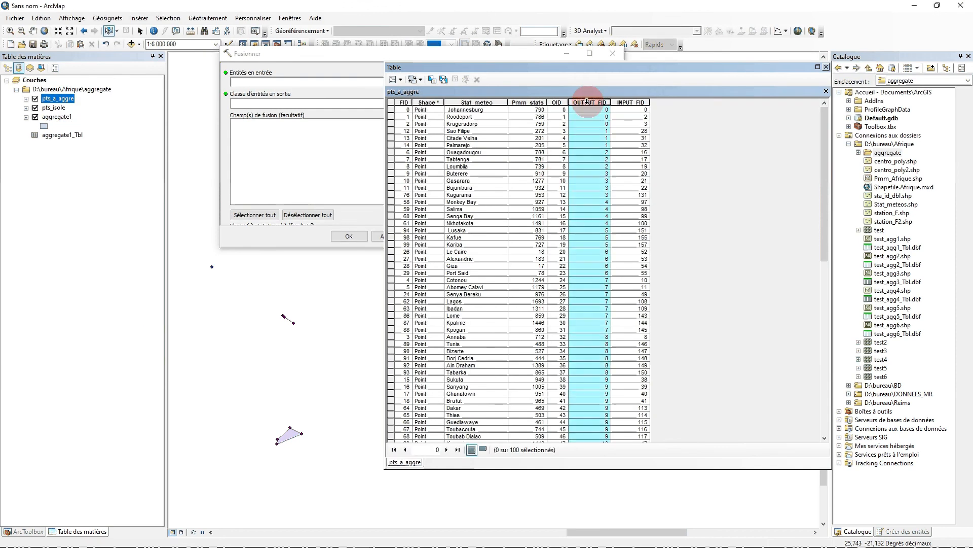
left_click(826, 67)
scroll(586, 116, "up", 5)
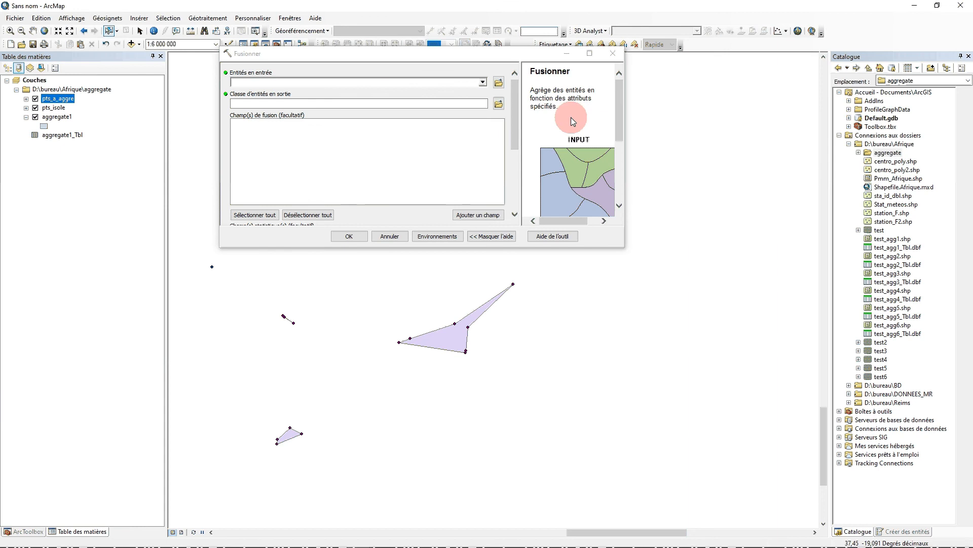
Step: Set pts_a_aggre as the input features of Fusionner and OUTPUT_FID as the dissolve field
left_click(483, 83)
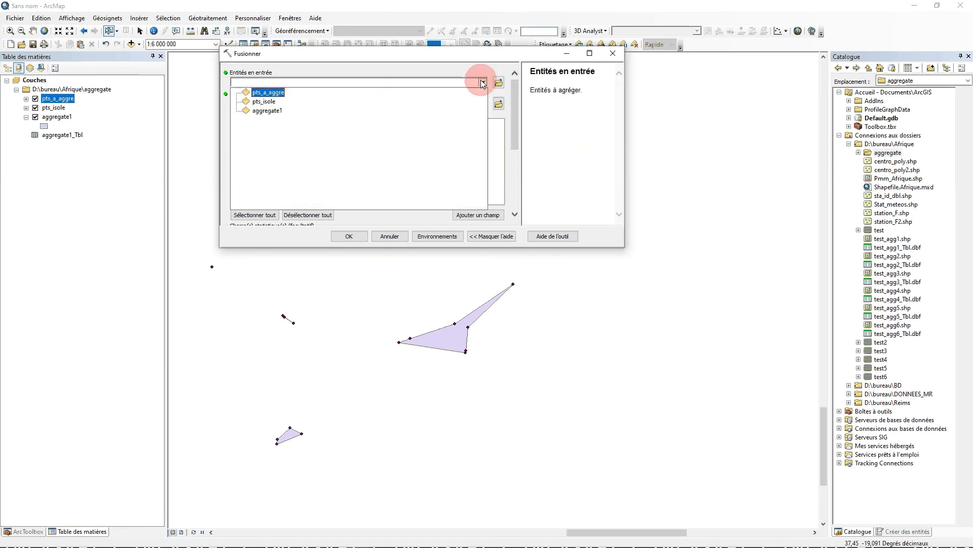
left_click(270, 92)
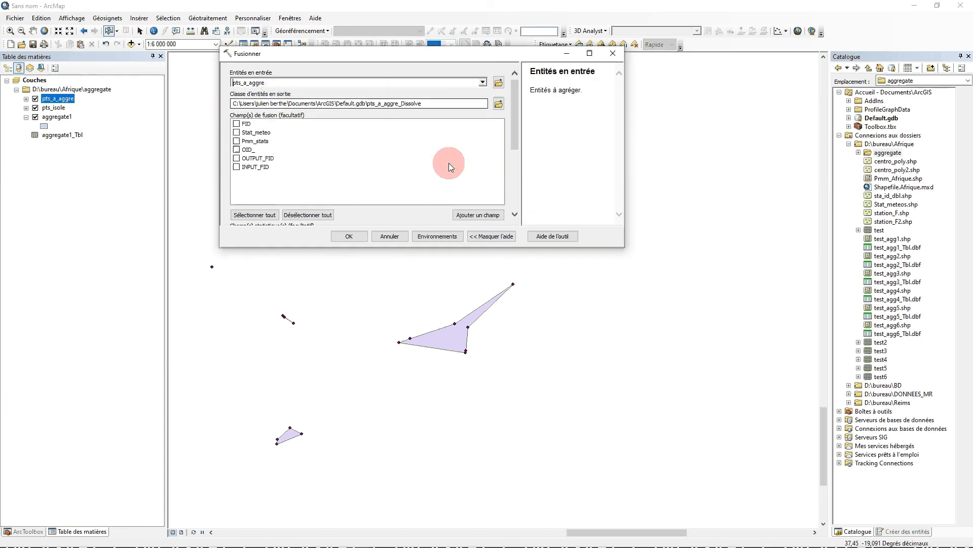
left_click(236, 159)
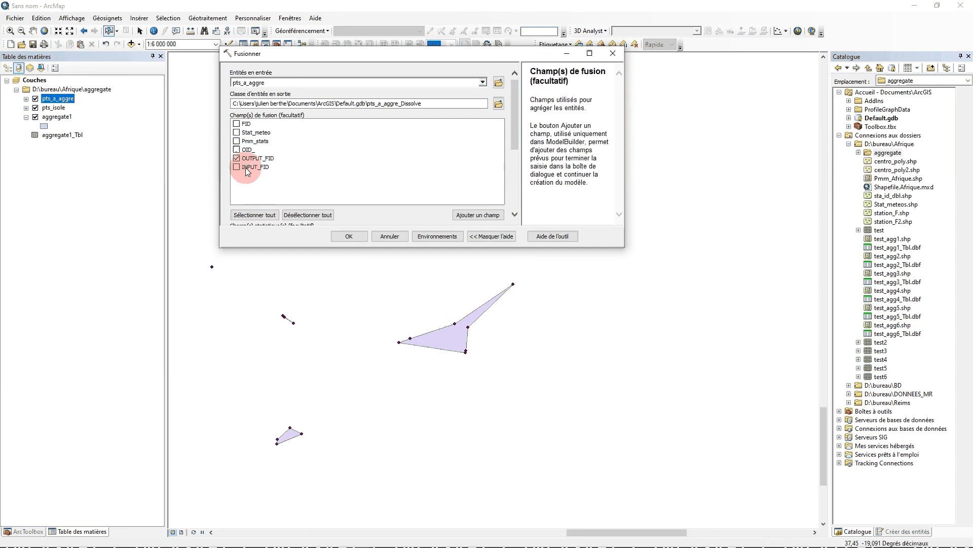
Step: Add Pmm_stats as a statistics field with the MEAN type, with creation of multi-part features enabled
left_click_drag(514, 128, 497, 184)
left_click(501, 117)
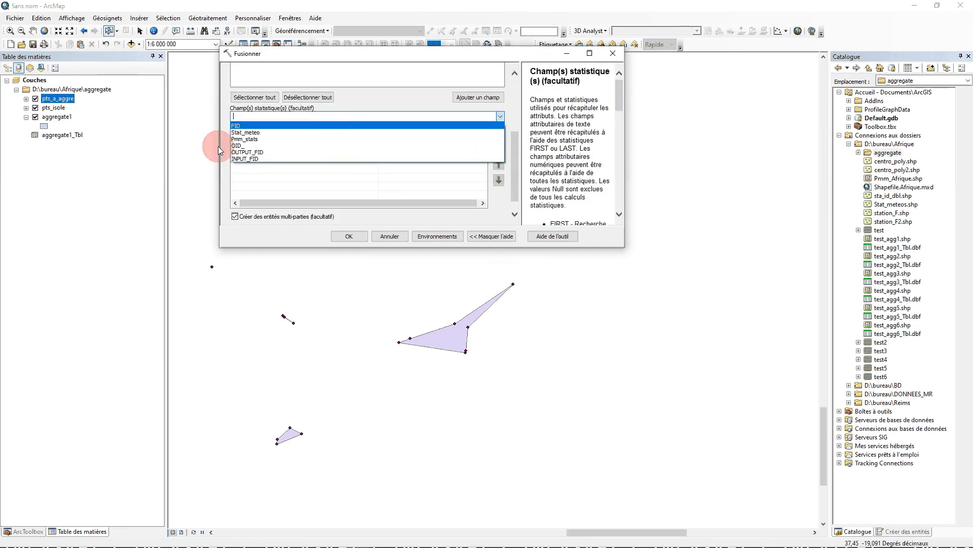
left_click(244, 139)
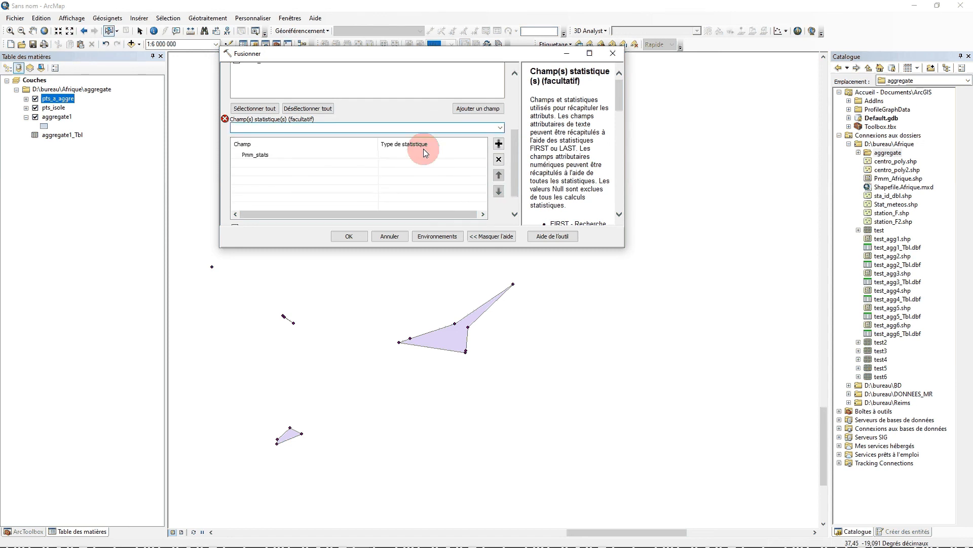
left_click(381, 155)
left_click(483, 157)
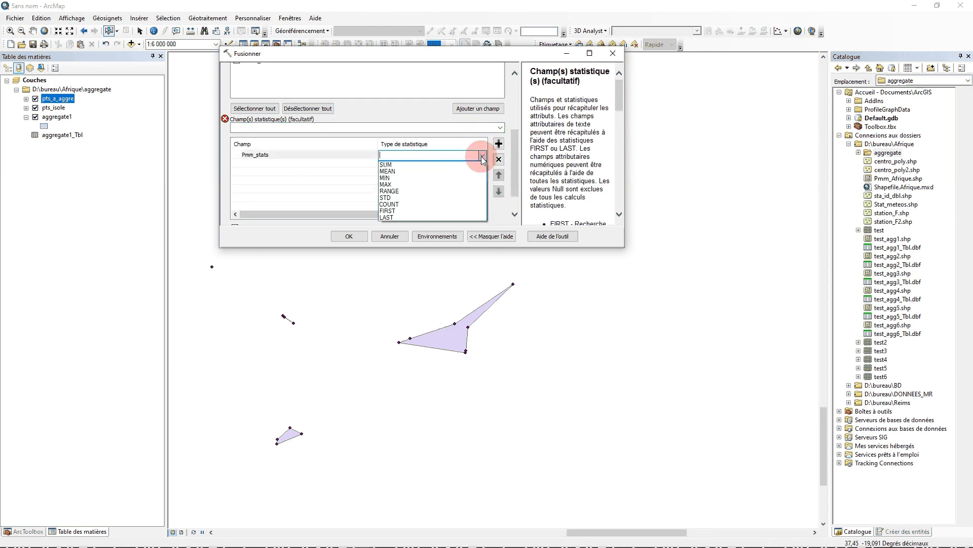
left_click(430, 171)
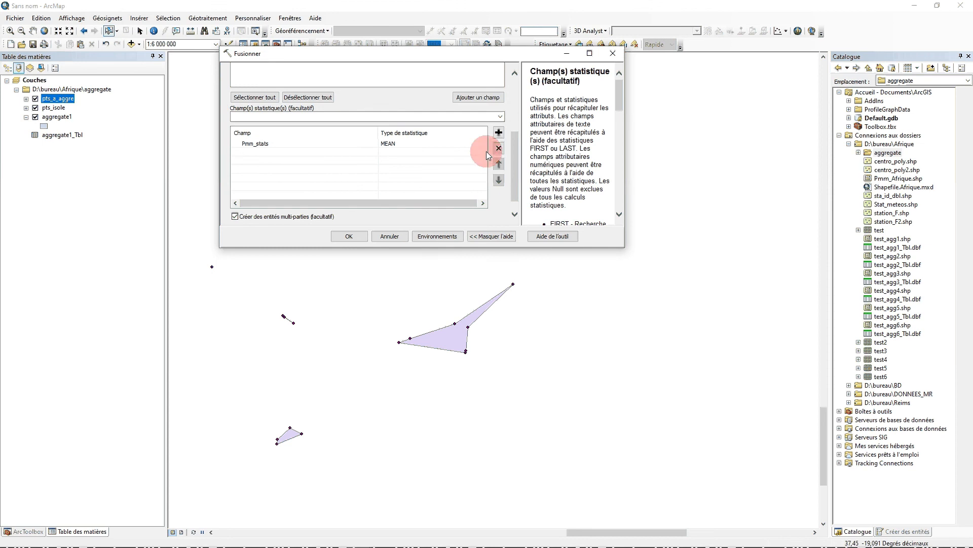
scroll(518, 153, "up", 3)
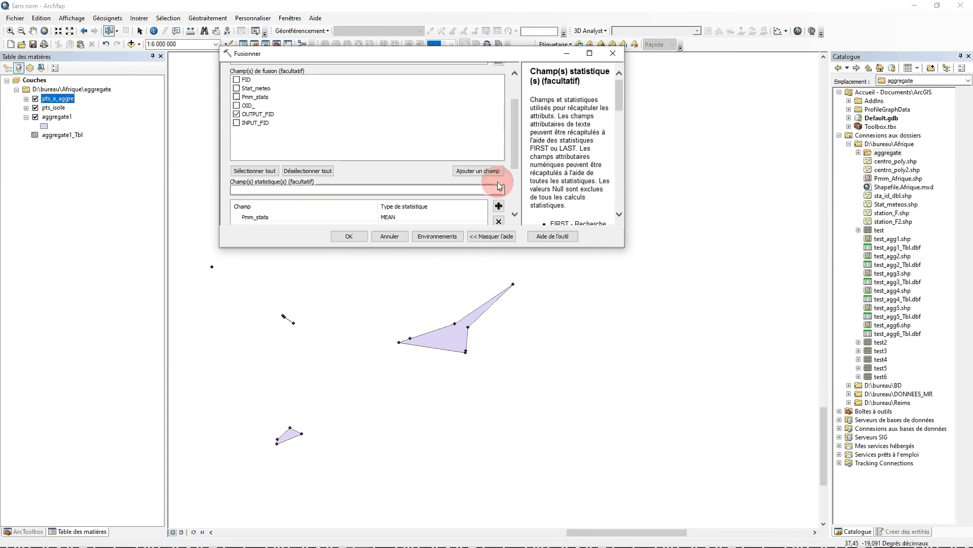
left_click_drag(515, 150, 515, 189)
left_click(235, 201)
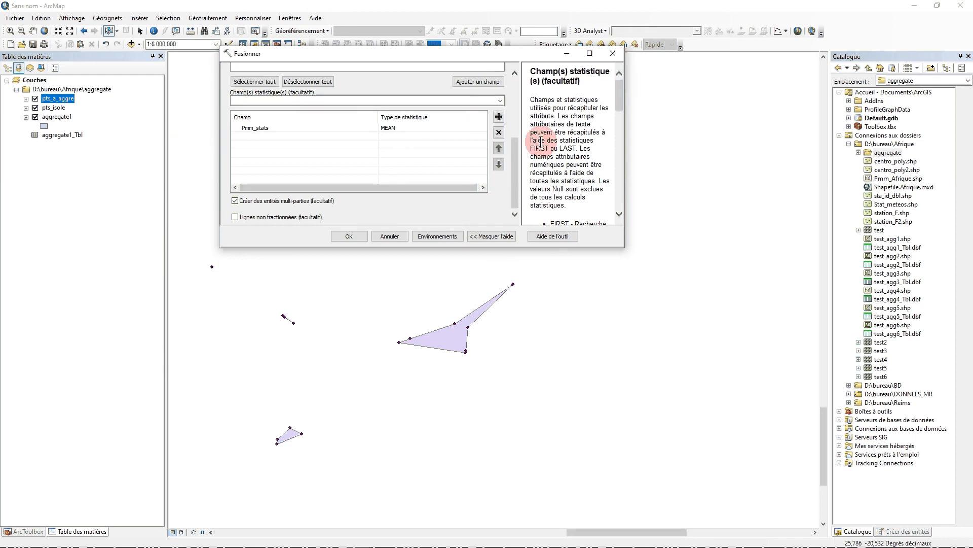
Step: Name the output feature class pts_aggre.shp in the aggregate folder and run the Fusionner tool
left_click_drag(515, 167, 492, 107)
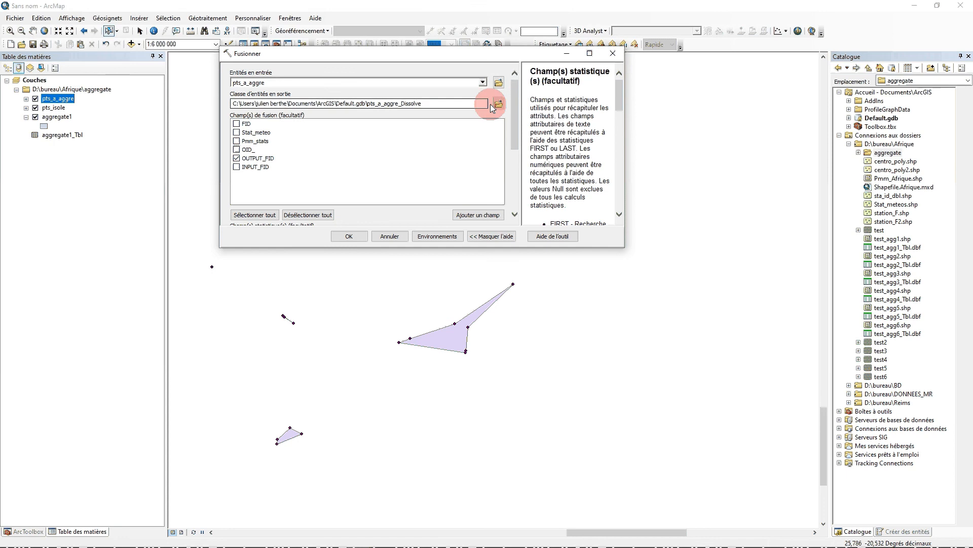
left_click(497, 104)
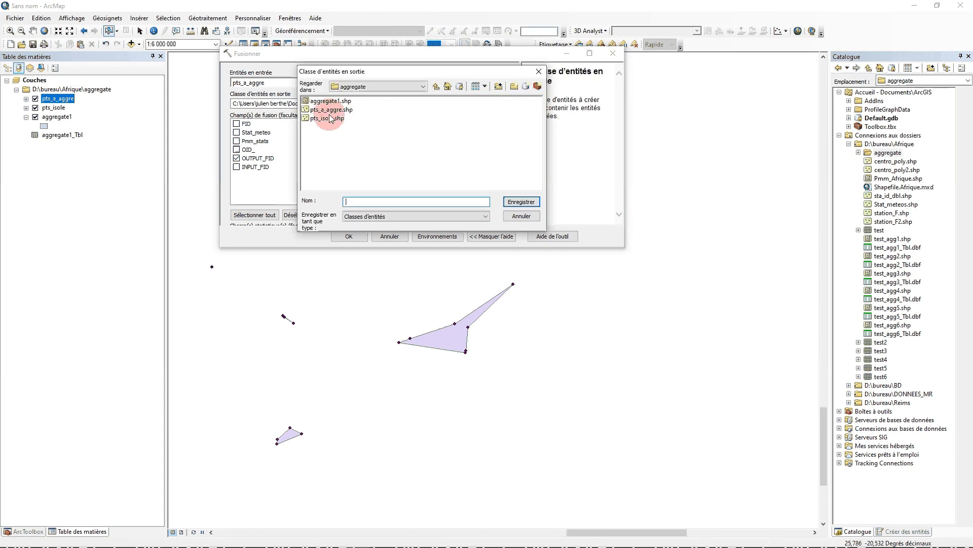
left_click(331, 110)
left_click(357, 202)
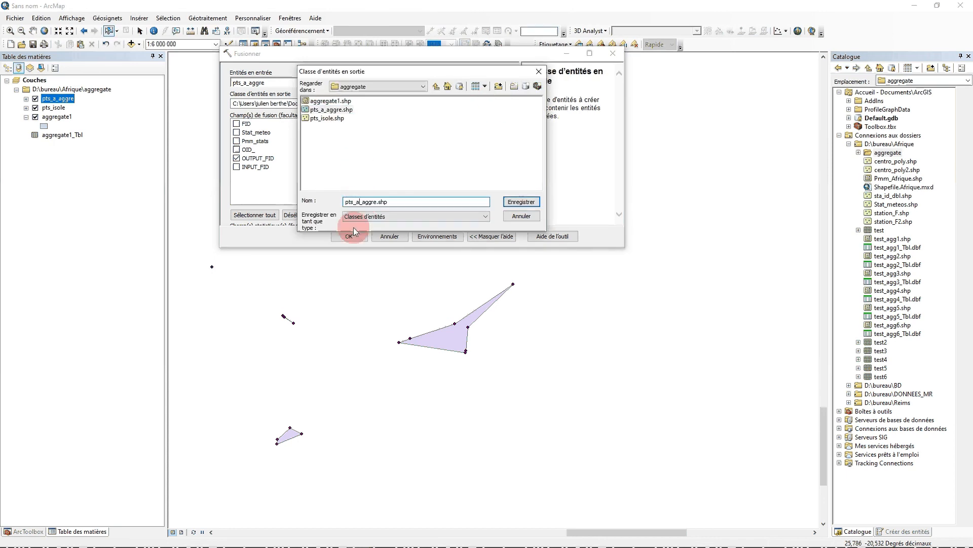
key("BackSpace")
key("BackSpace")
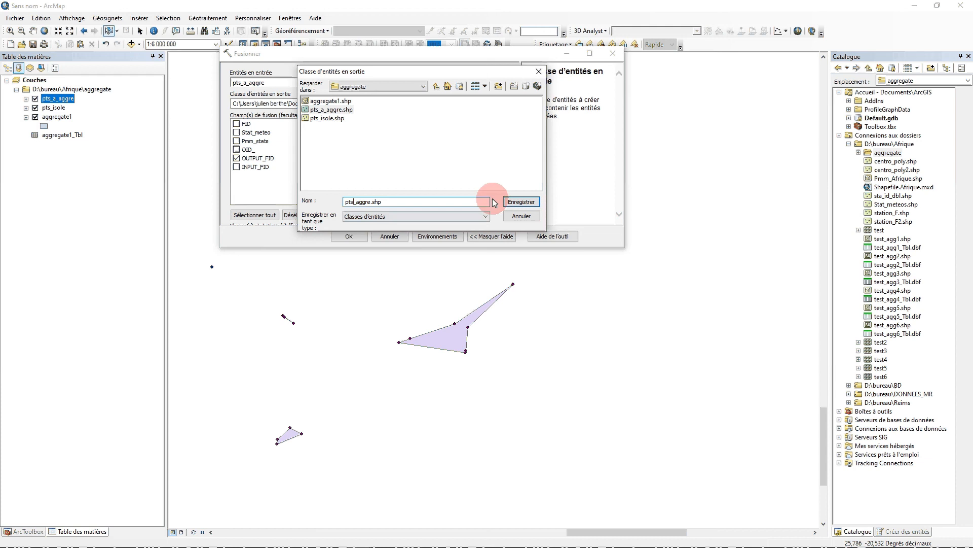
left_click(521, 202)
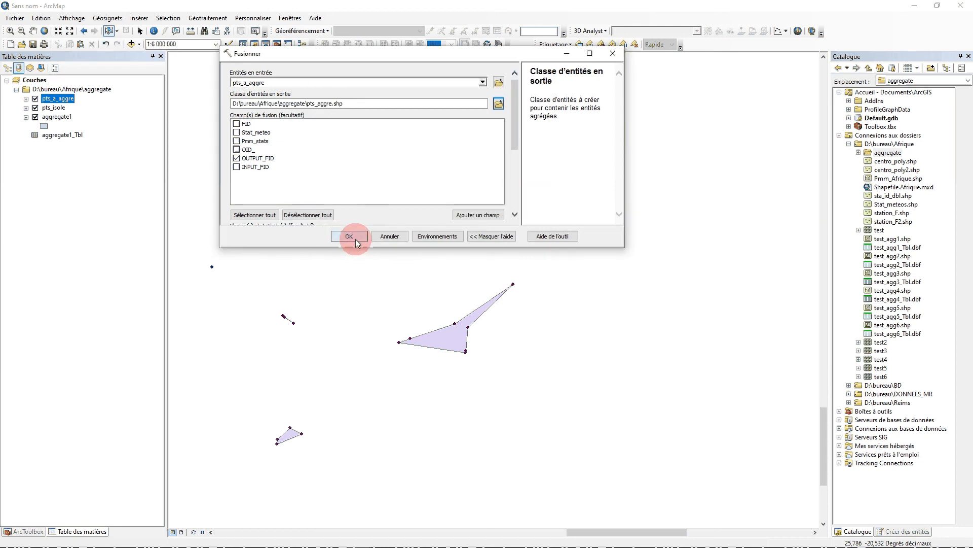
left_click(349, 236)
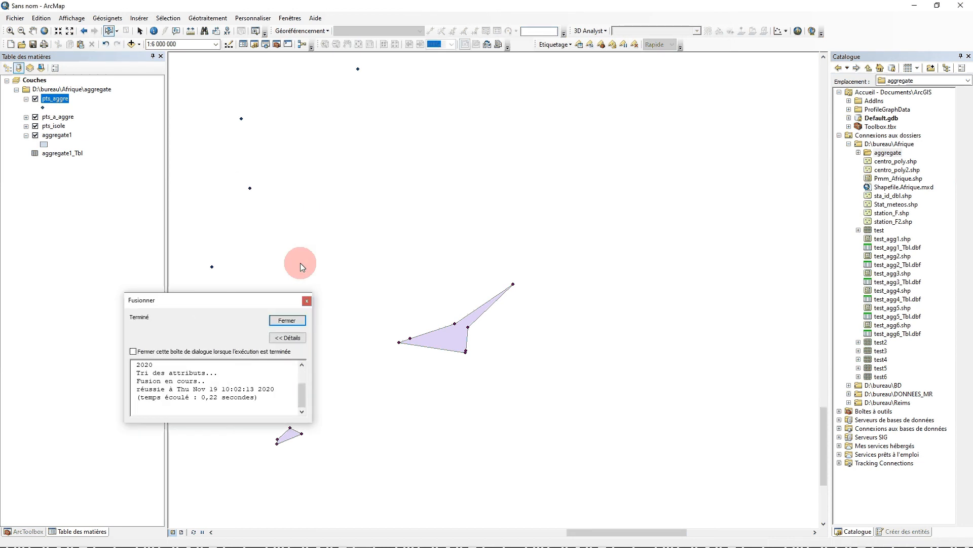
Step: Close the finished Fusionner report and symbolize the pts_aggre layer with a large green circle marker
left_click(294, 320)
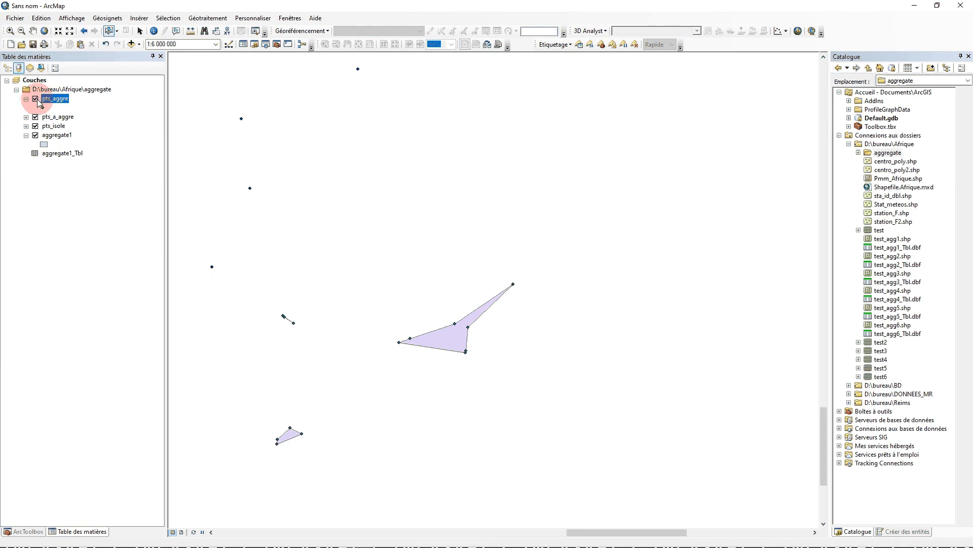
left_click(88, 122)
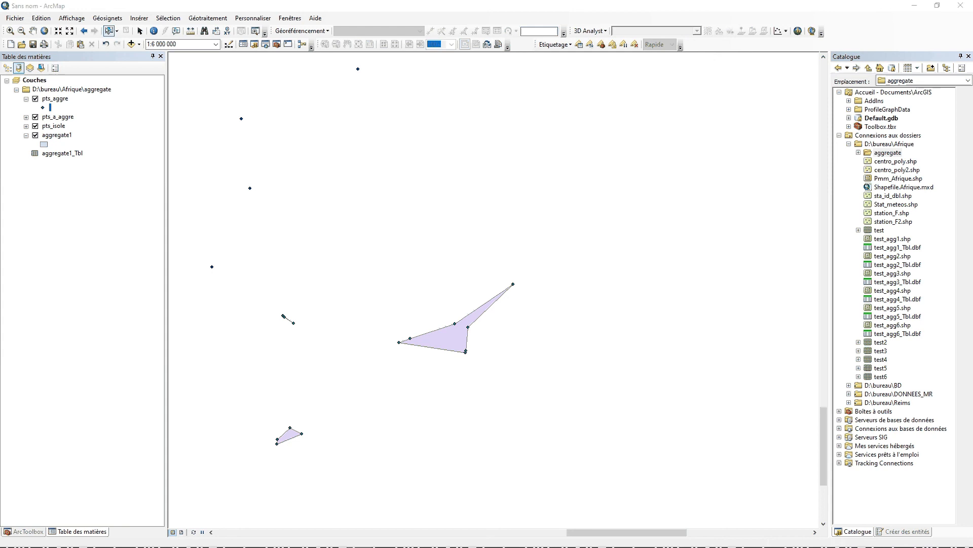
left_click(36, 99)
left_click(35, 100)
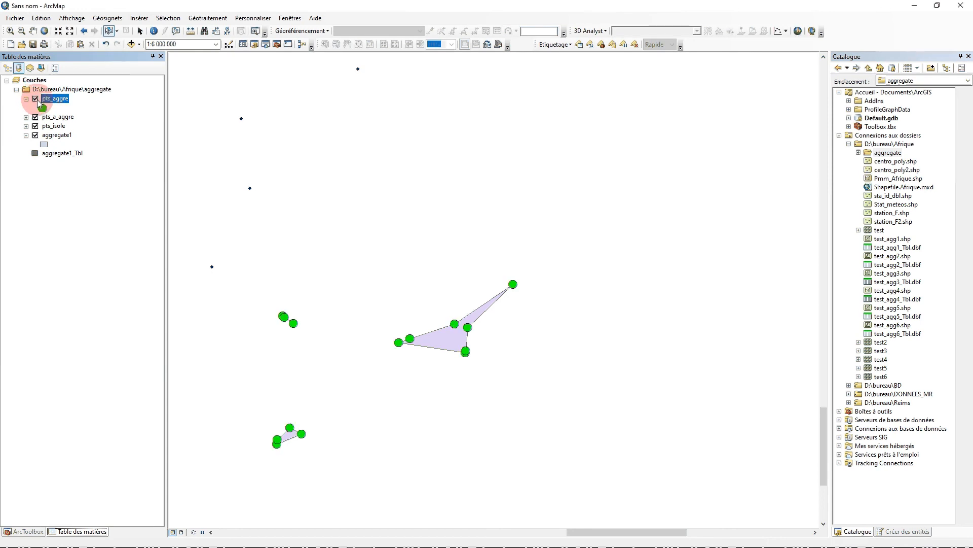
Step: Hide the pts_aggre and aggregate1 layers so the individual pts_a_aggre stations can be queried with the Identify tool
left_click(140, 30)
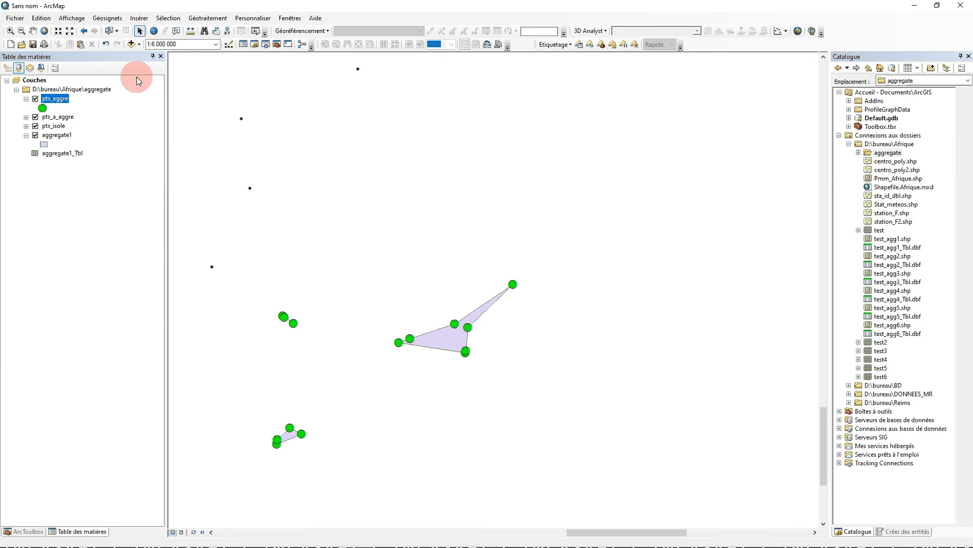
left_click(36, 99)
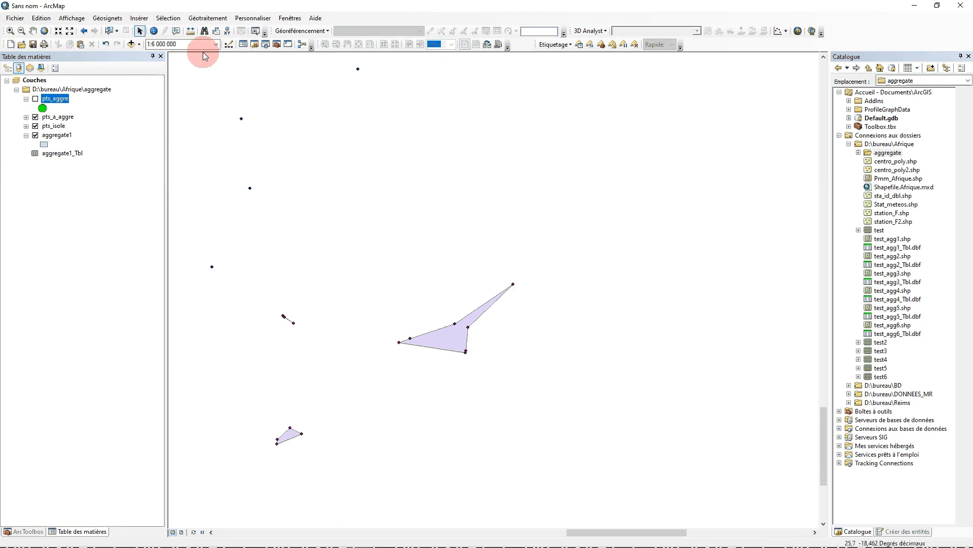
left_click(35, 136)
left_click(35, 135)
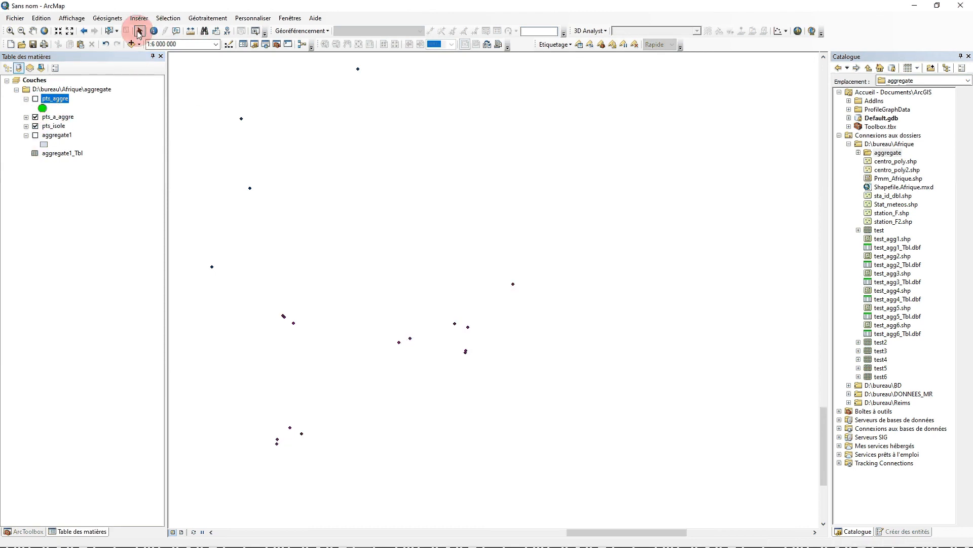
left_click(154, 31)
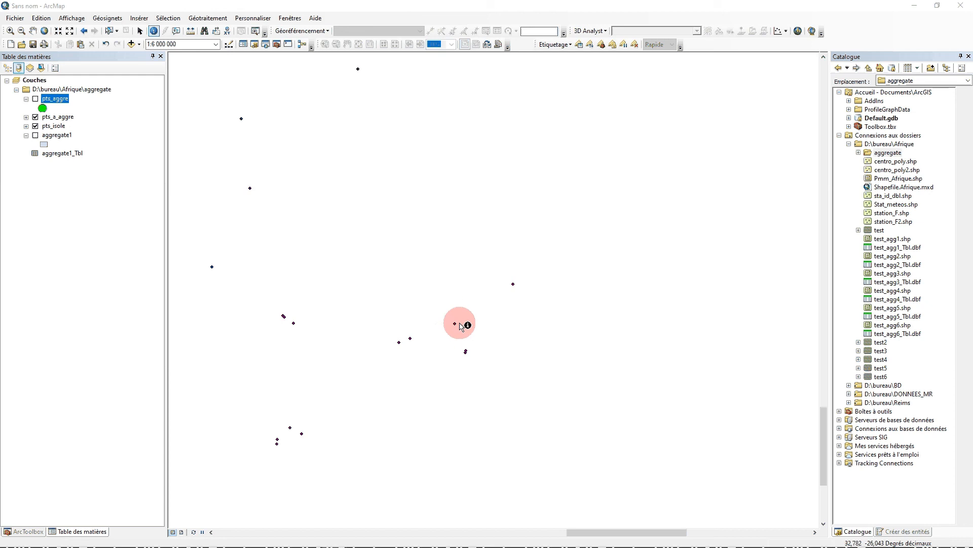
left_click(35, 134)
left_click(35, 135)
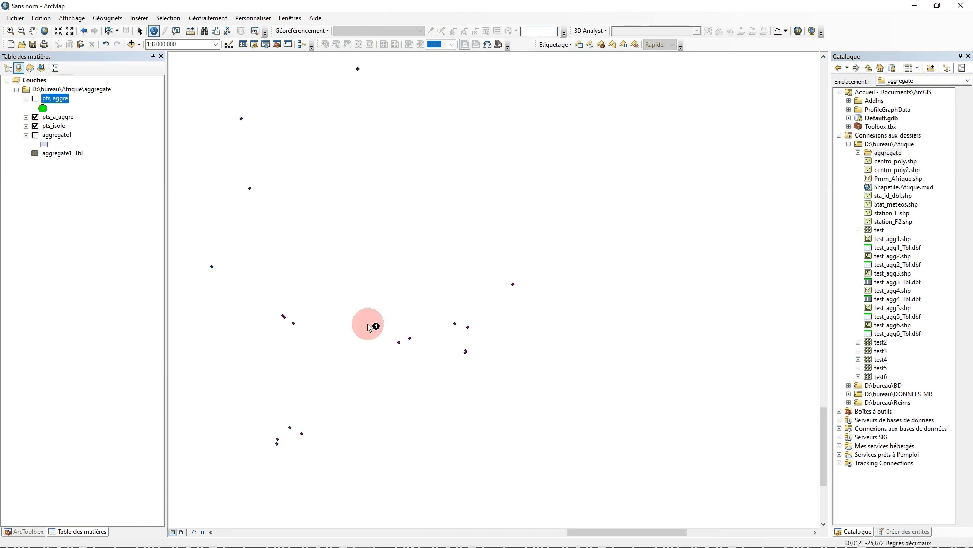
Step: Identify several pts_a_aggre stations of the easternmost group to examine their Pmm_stats and OUTPUT_FID values, and close the results
left_click(400, 344)
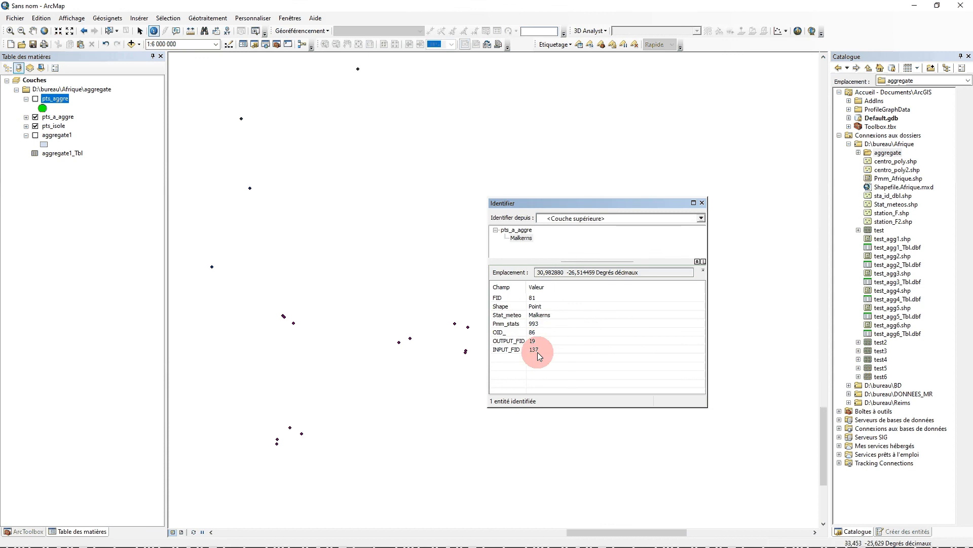
left_click(412, 339)
left_click(446, 334)
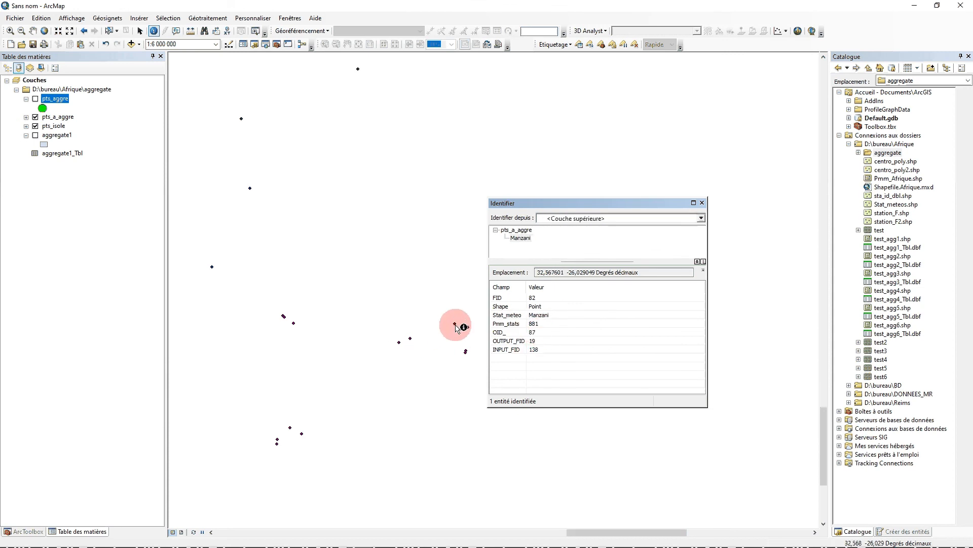
left_click(456, 327)
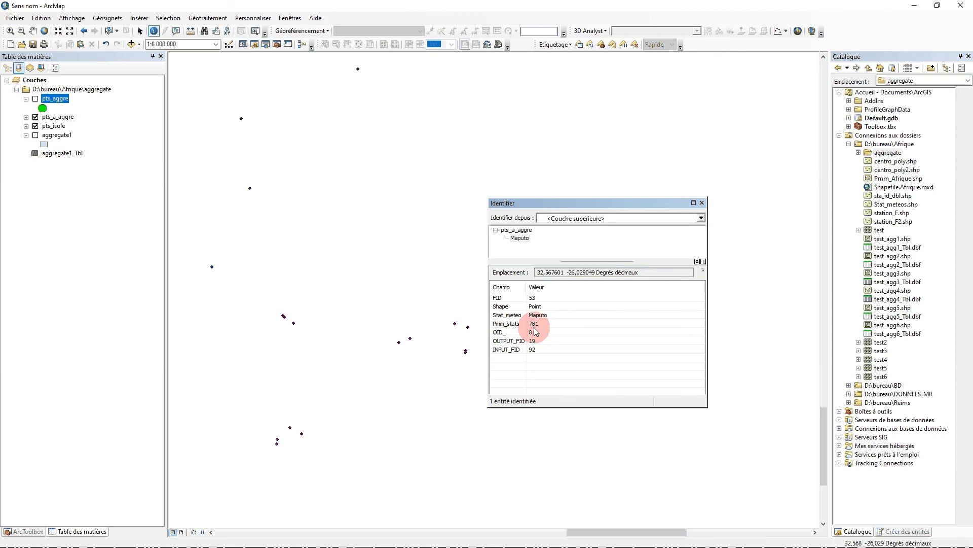
left_click(404, 344)
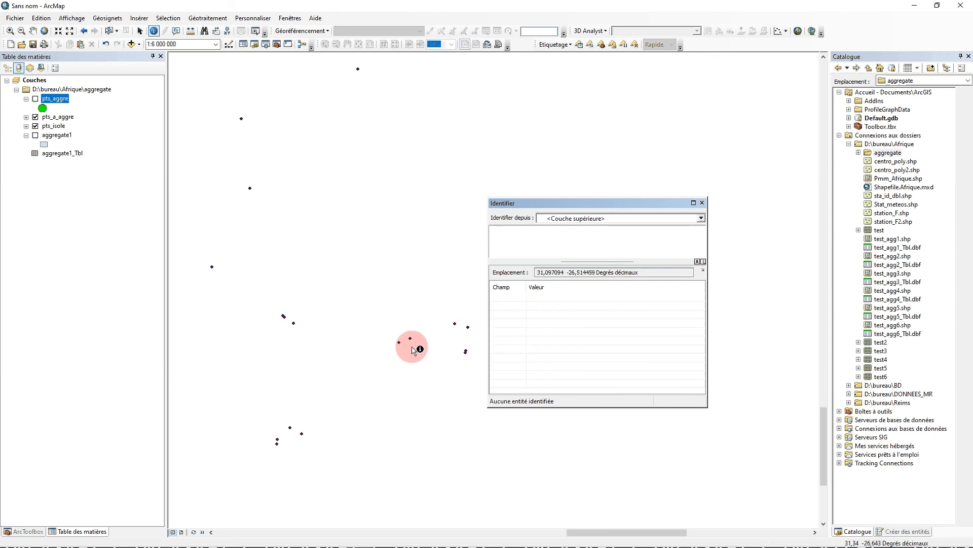
left_click(411, 341)
left_click(454, 327)
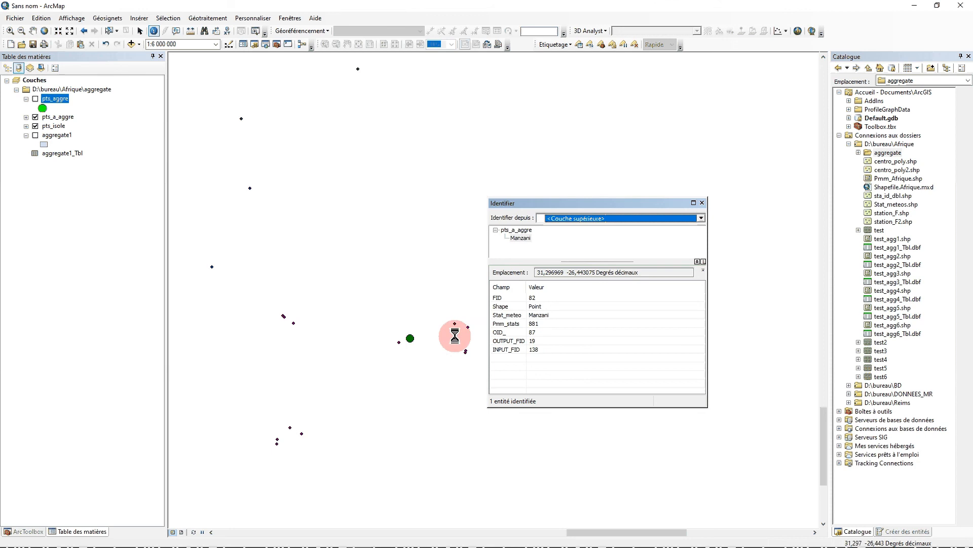
left_click(454, 326)
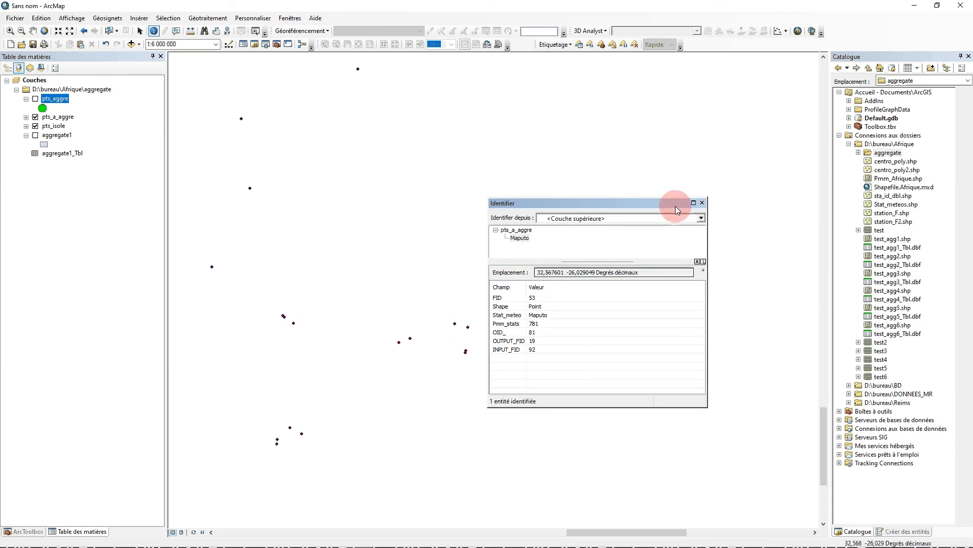
left_click(702, 203)
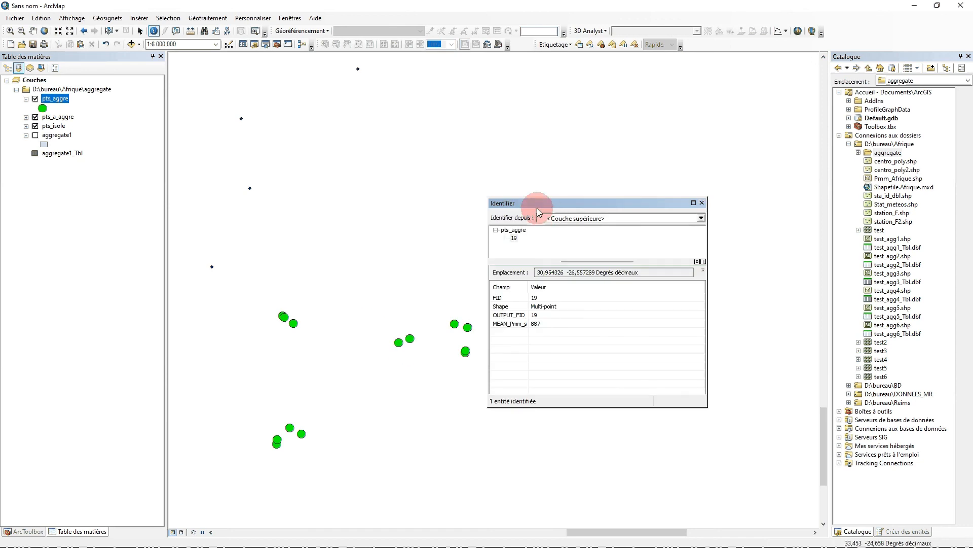
Step: With pts_aggre displayed again, identify the easternmost multi-point group to examine its OUTPUT_FID and mean Pmm_stats
left_click(400, 344)
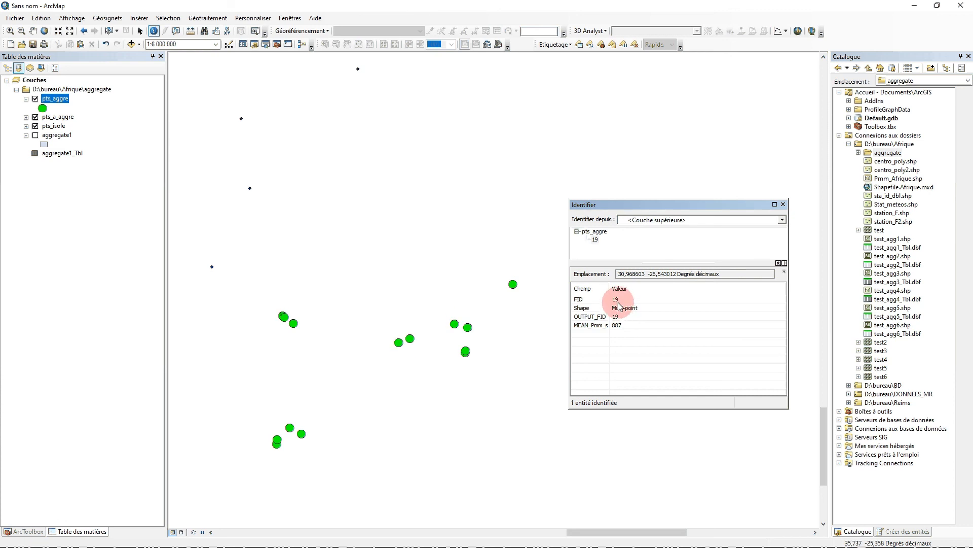
left_click(400, 347)
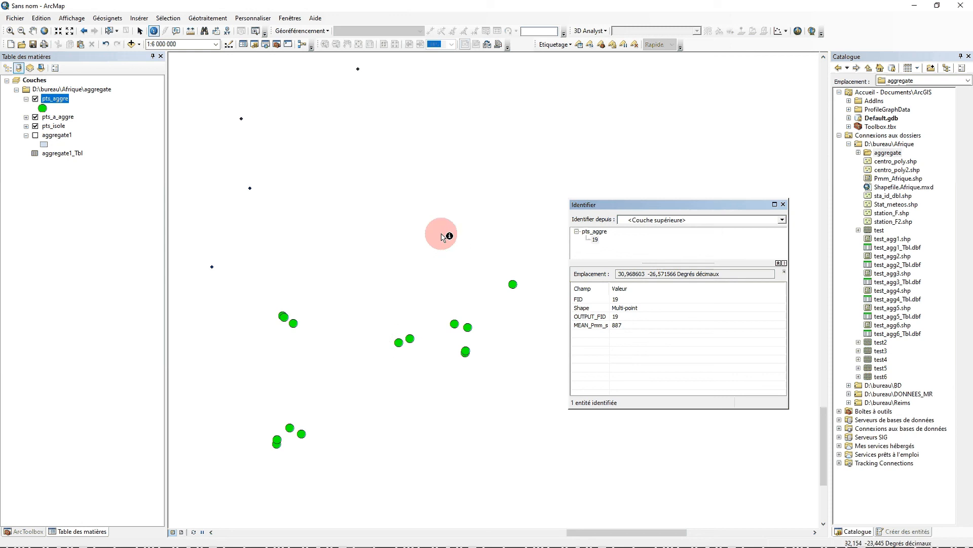
left_click(783, 204)
Step: Open the pts_aggre attribute table beside the map to examine the OUTPUT_FID column and the dissolved multi-point records
right_click(55, 99)
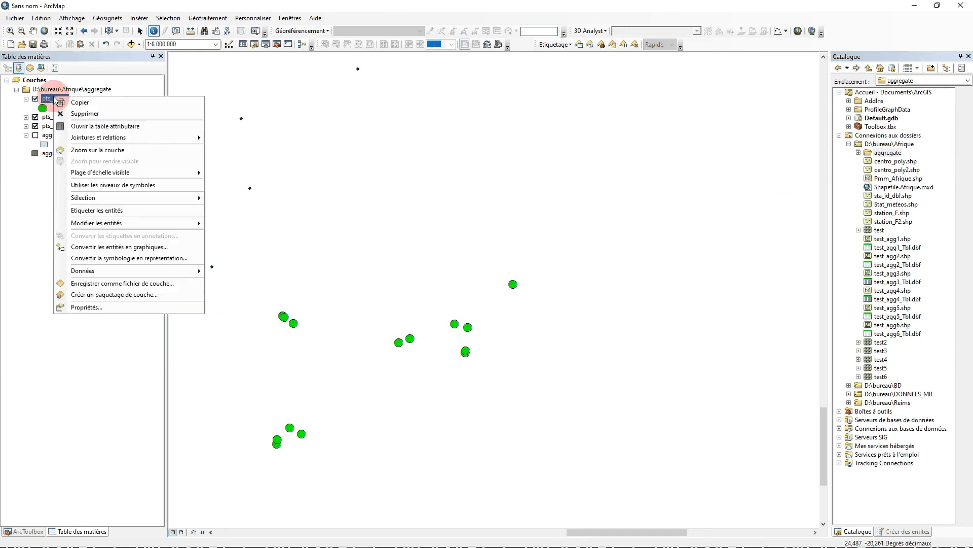
left_click(120, 126)
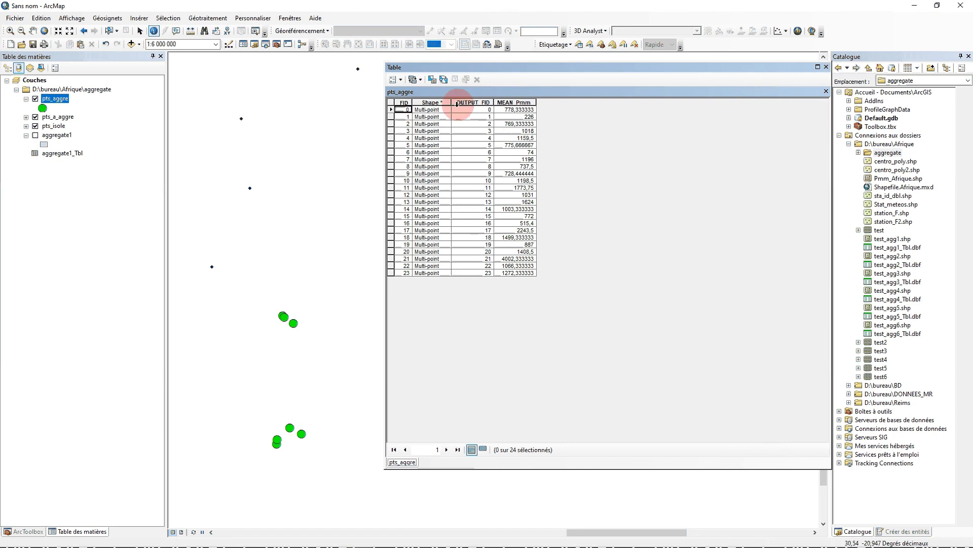
left_click(458, 104)
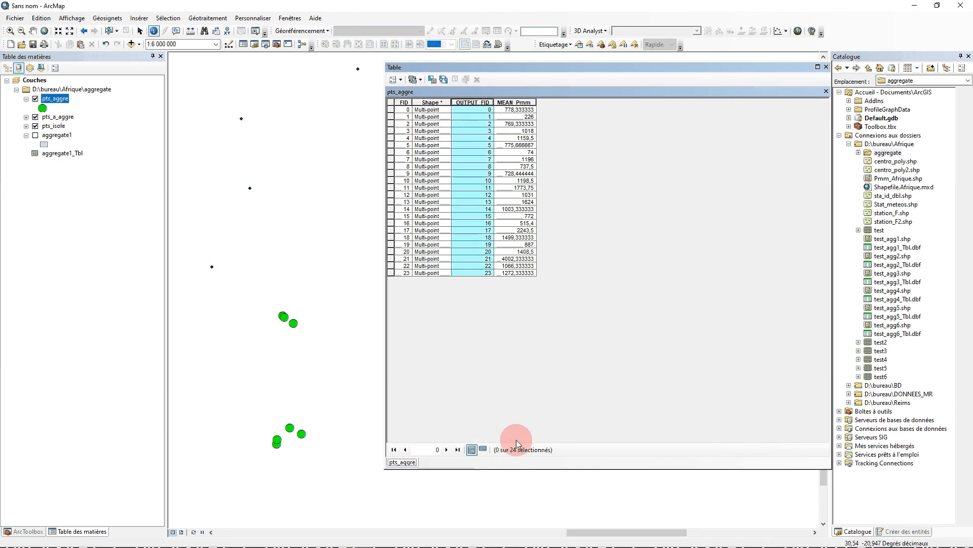
left_click_drag(412, 69, 554, 80)
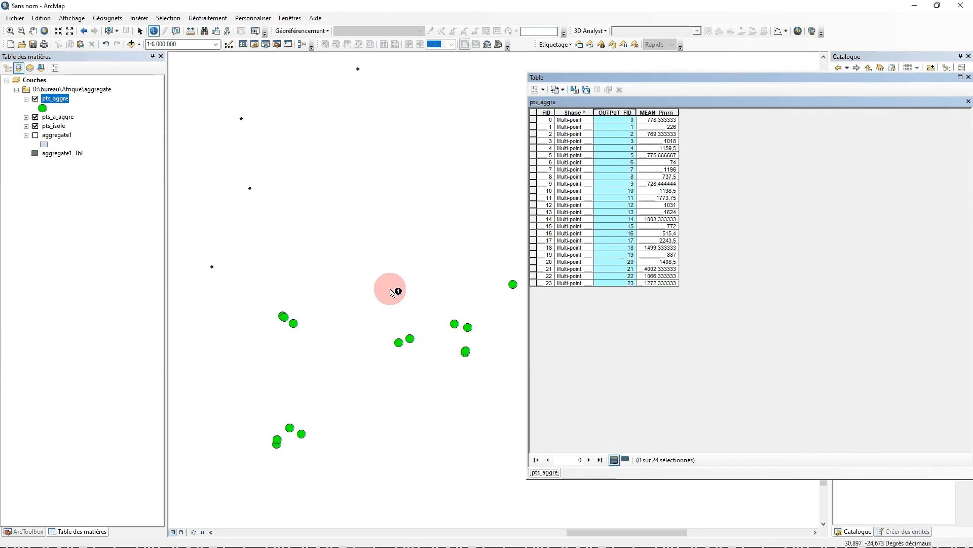
left_click(412, 341)
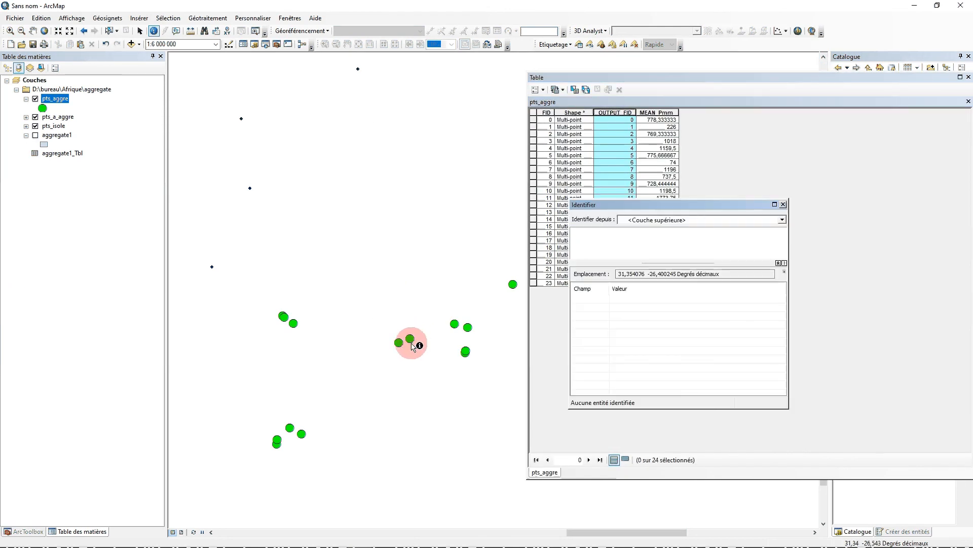
left_click(450, 367)
left_click(783, 205)
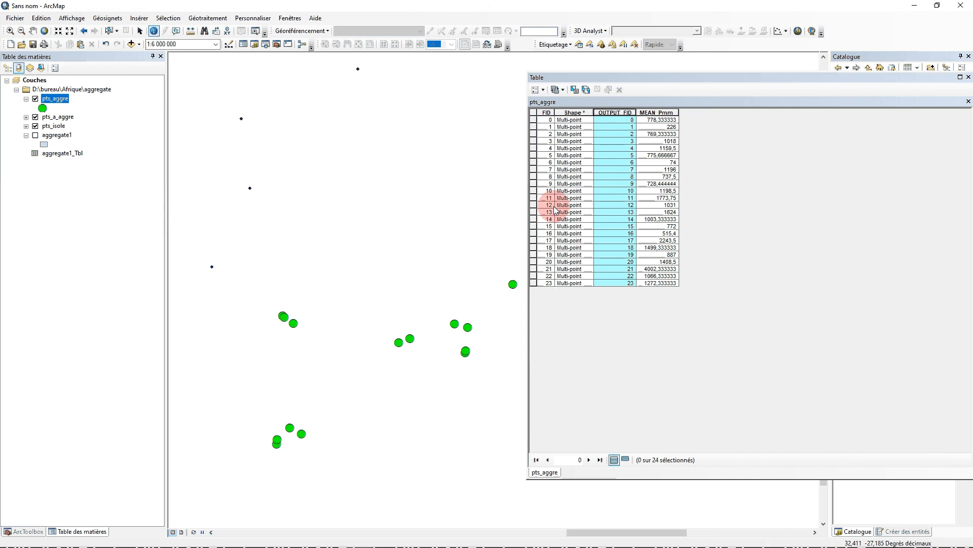
Step: Compare the pts_aggre record with OUTPUT_FID 19 against the FID of its displayed aggregate1 polygon, closing the table and clearing the selection
left_click(535, 255)
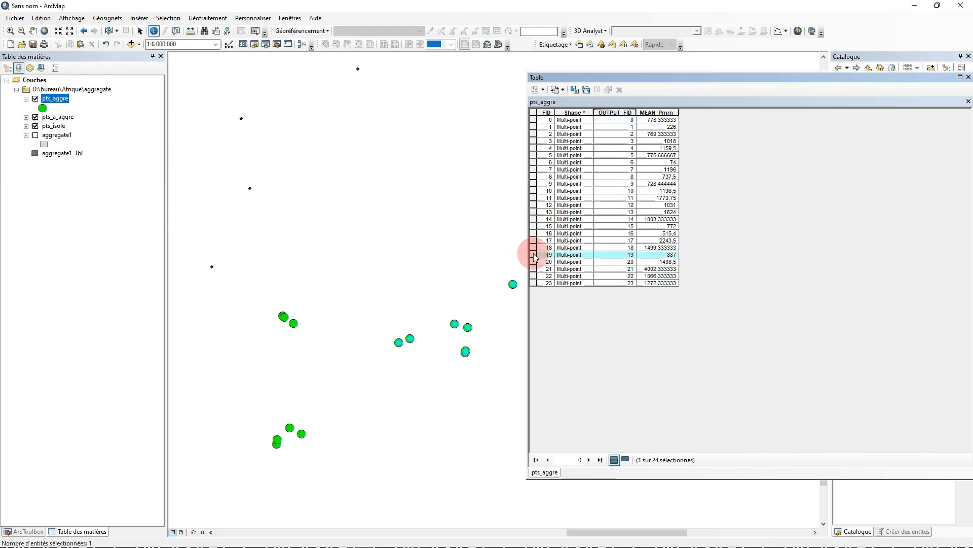
left_click(36, 135)
left_click(442, 344)
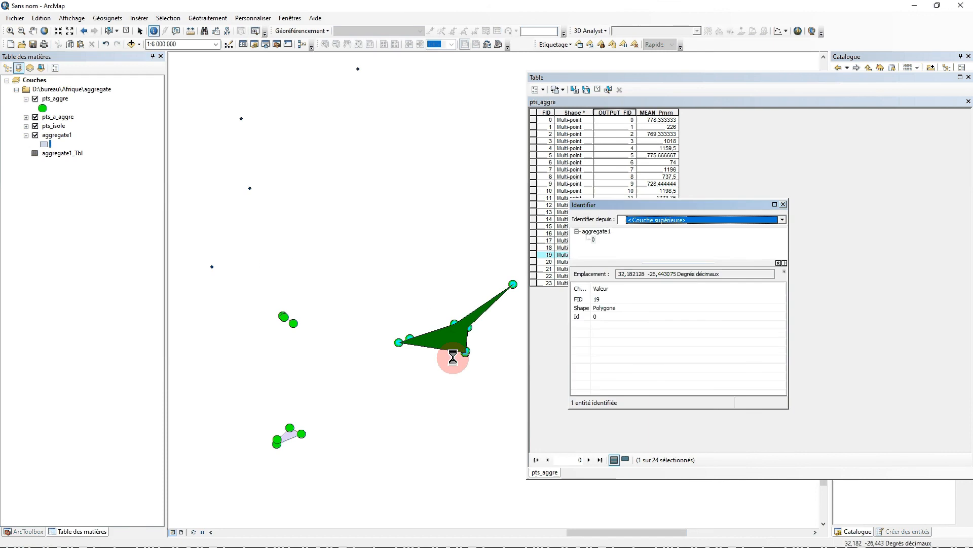
left_click(598, 303)
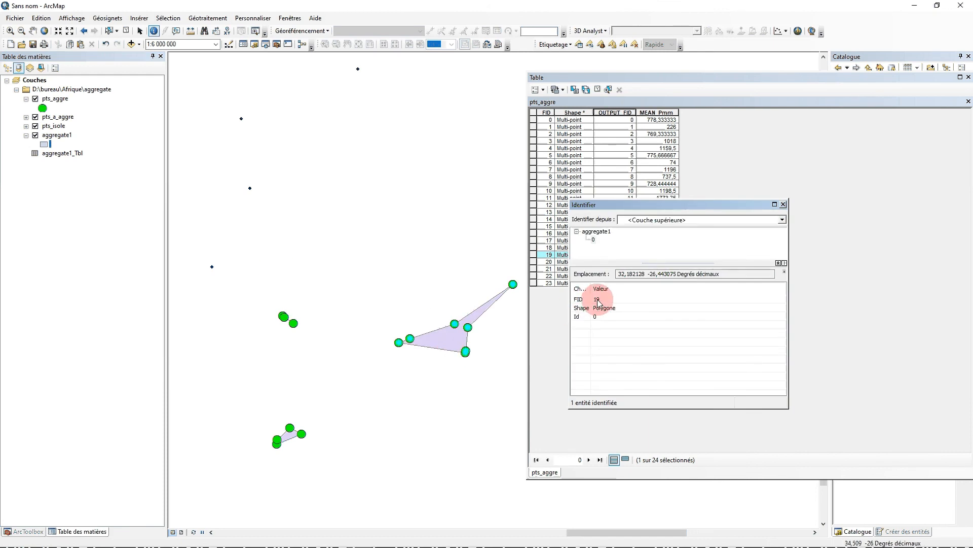
left_click_drag(643, 205, 788, 218)
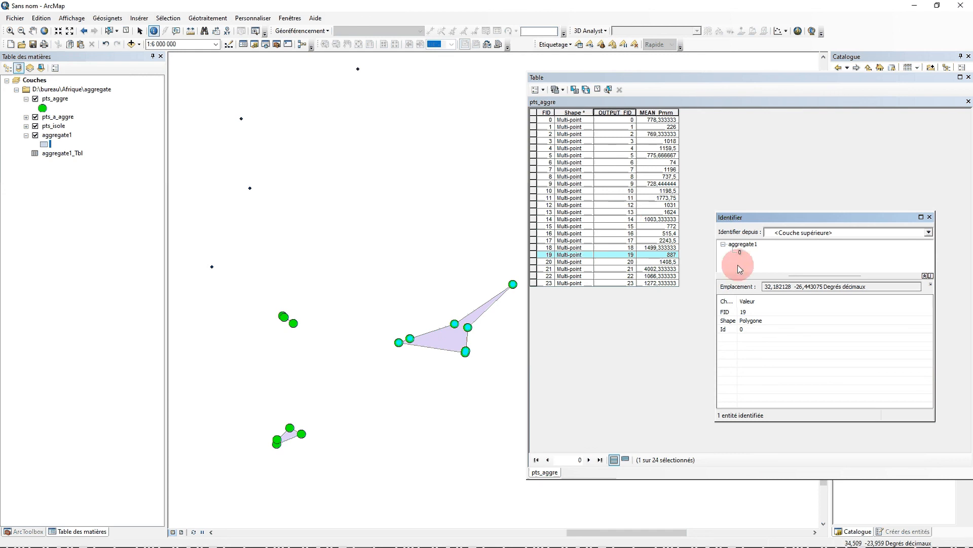
left_click(928, 215)
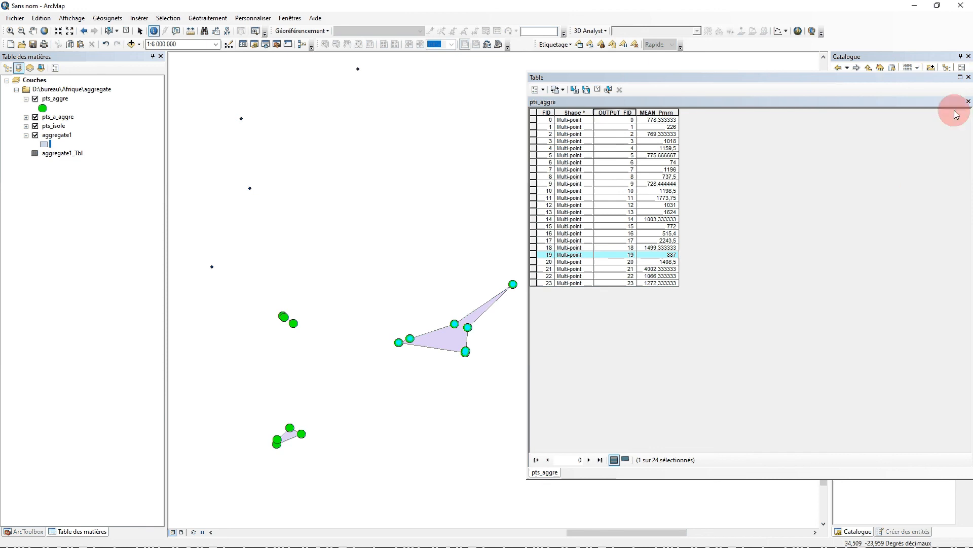
left_click(968, 77)
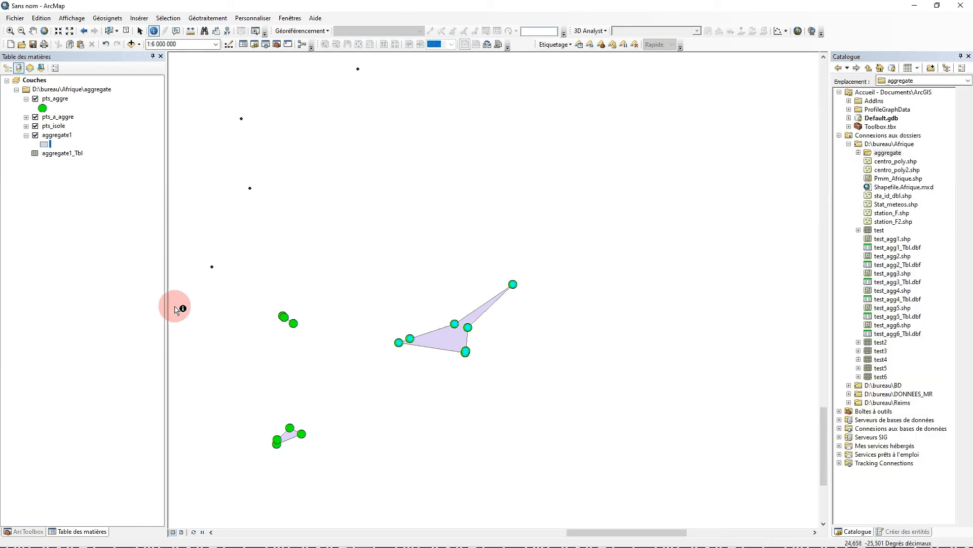
left_click(130, 33)
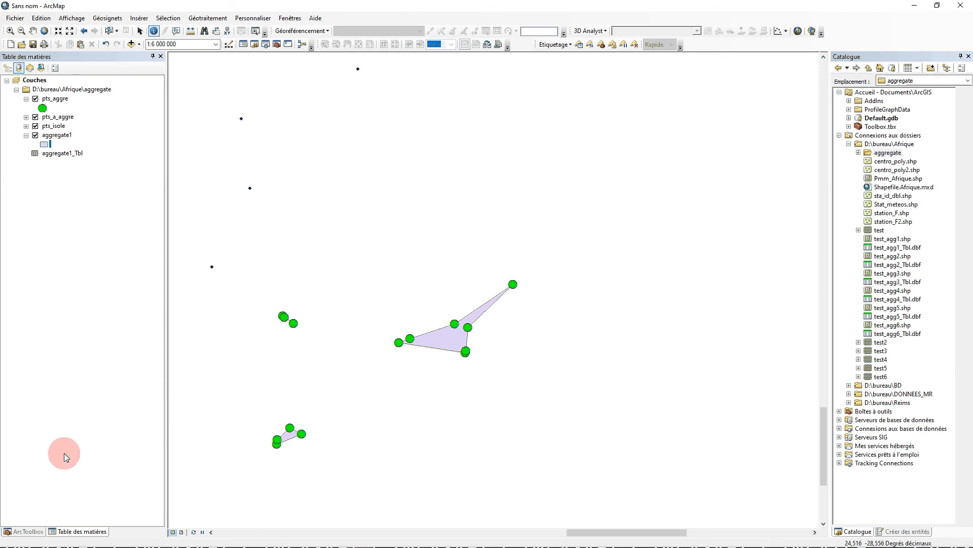
Step: Open the Entités vers points tool from the Entités toolset of Outils de gestion des données
left_click(33, 531)
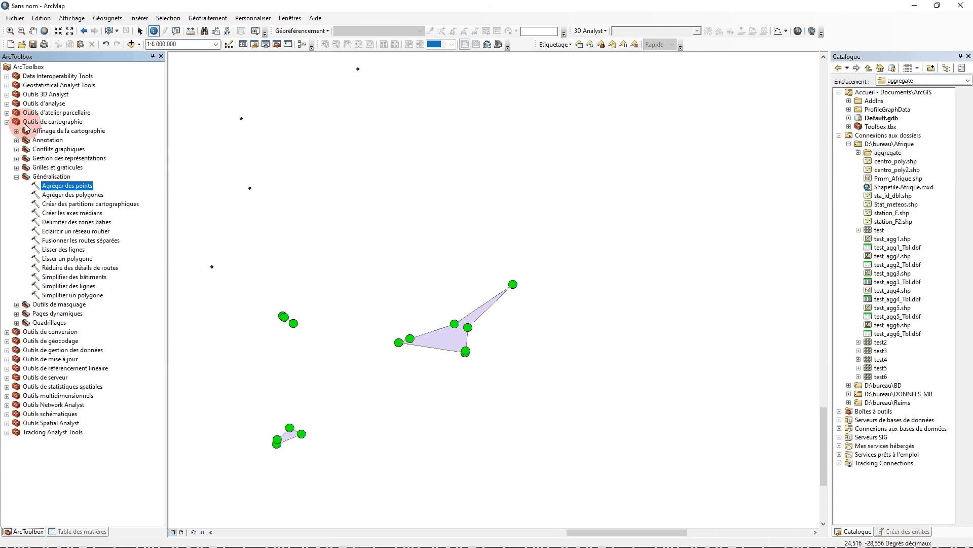
left_click(7, 122)
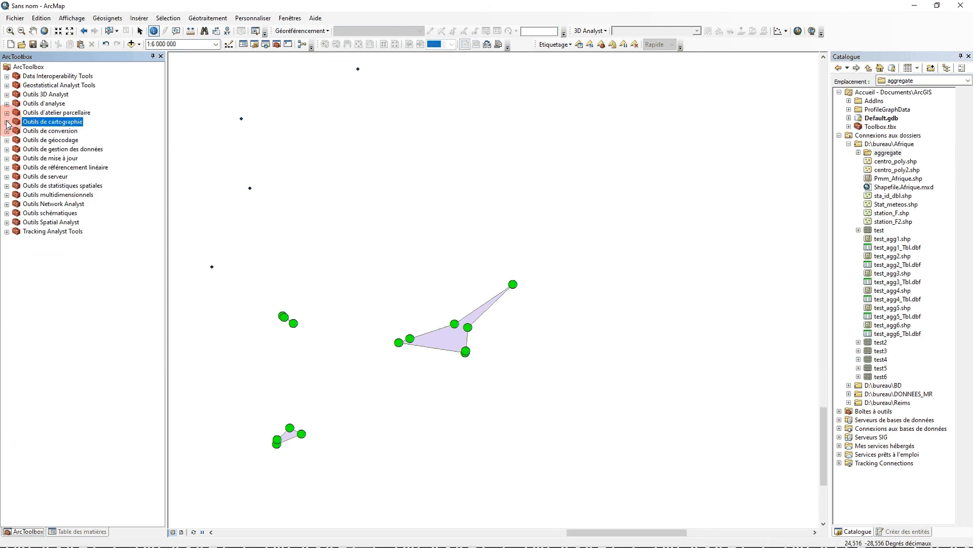
left_click(7, 149)
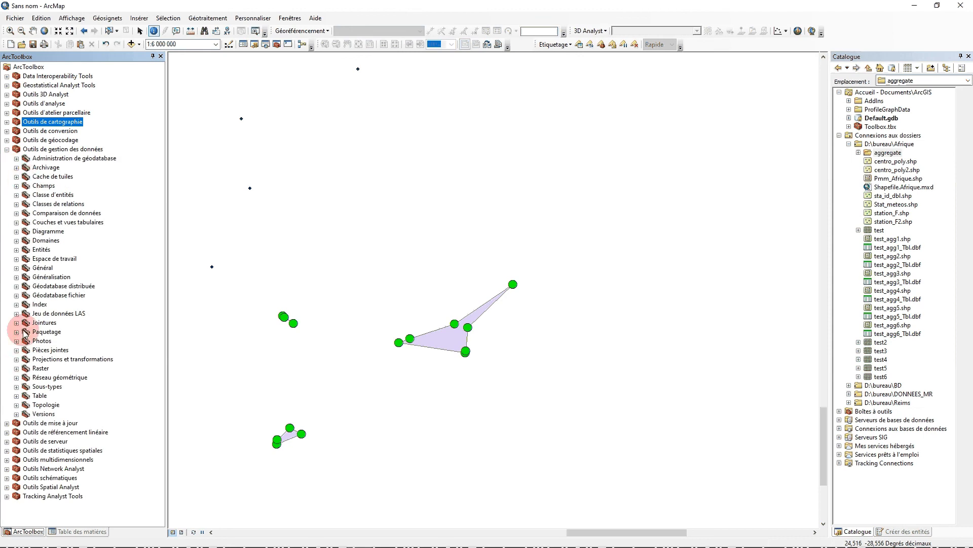
left_click(16, 249)
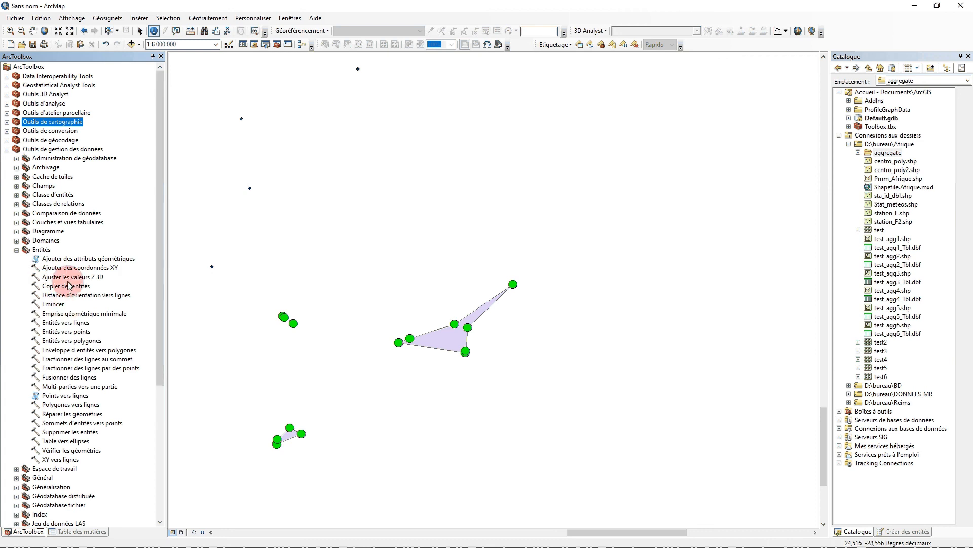
left_click(70, 332)
double_click(69, 332)
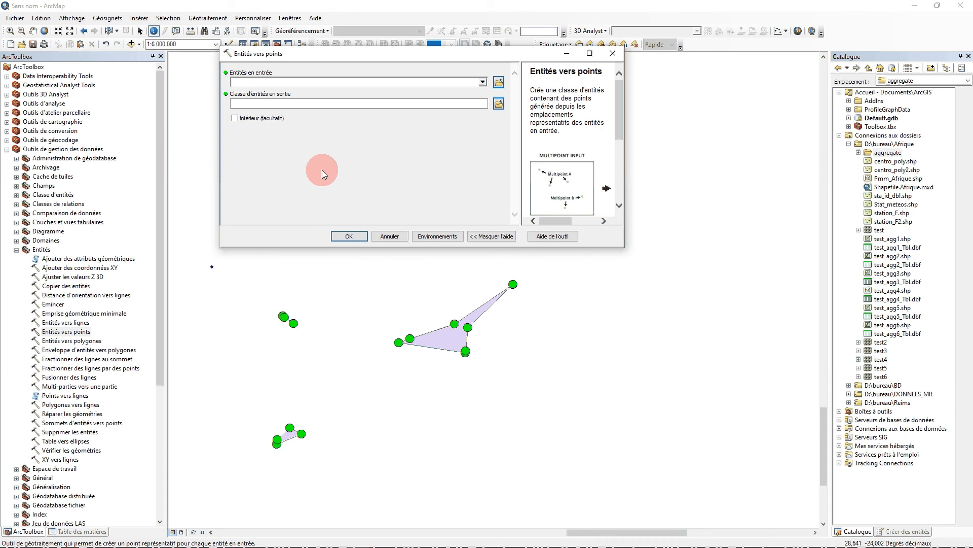
Step: Set the aggregate1 polygon layer as the input features of the Entités vers points tool
left_click(483, 82)
left_click(482, 82)
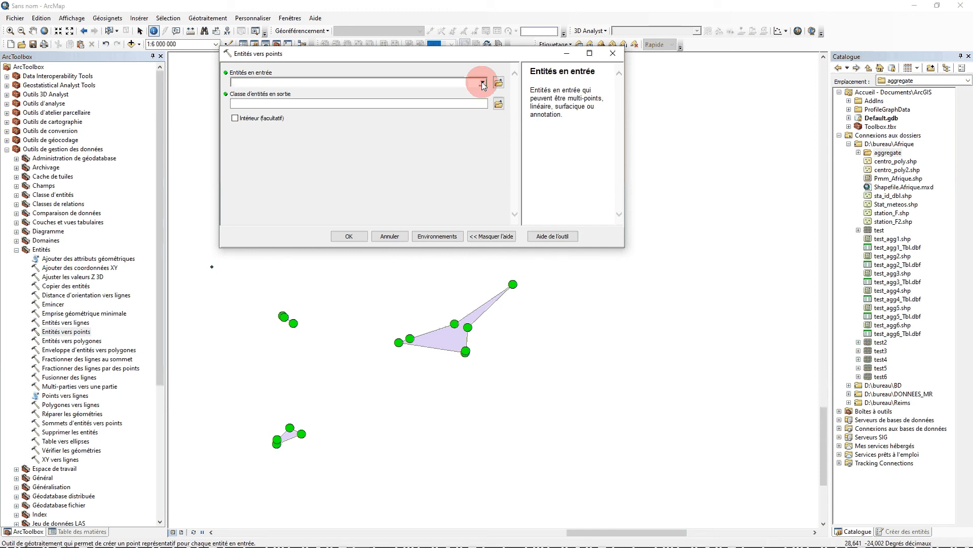
left_click(482, 83)
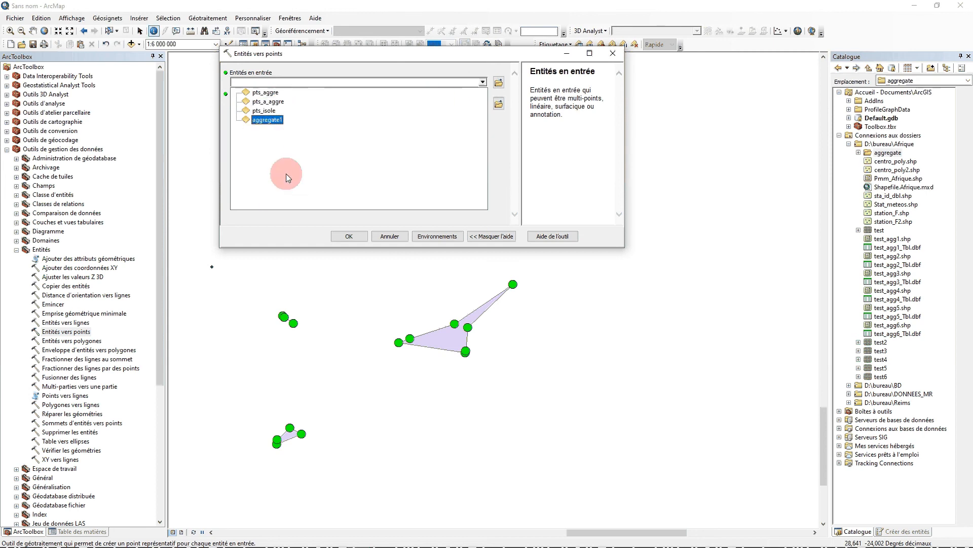
left_click(485, 83)
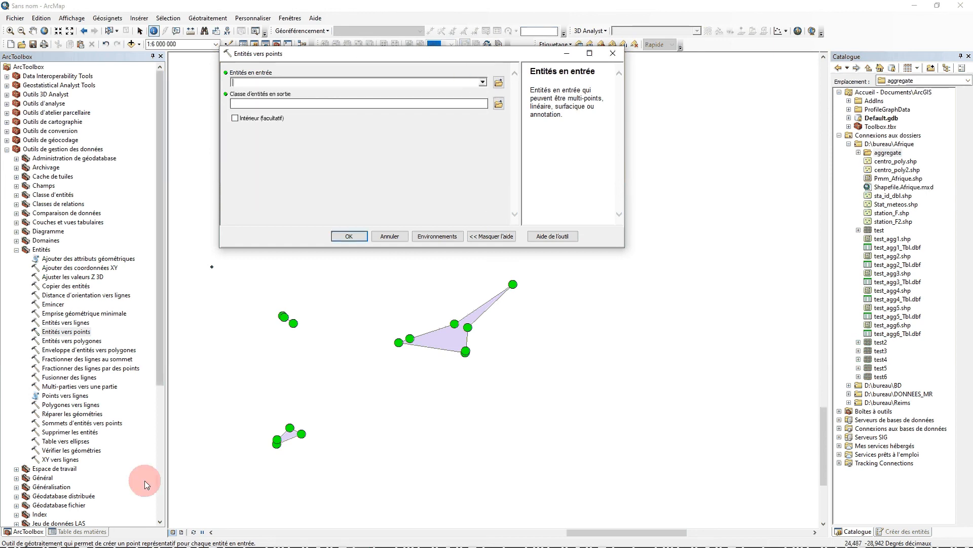
left_click(78, 531)
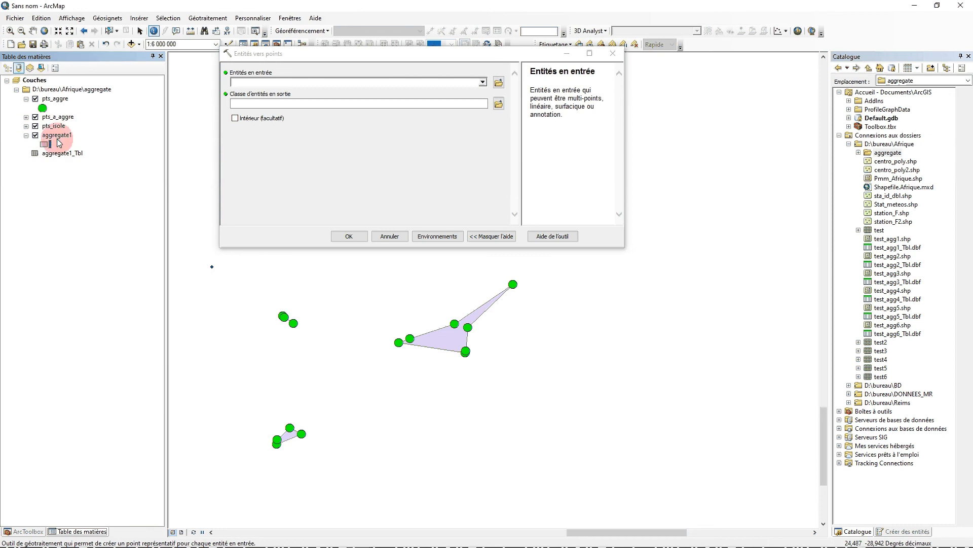
left_click(482, 83)
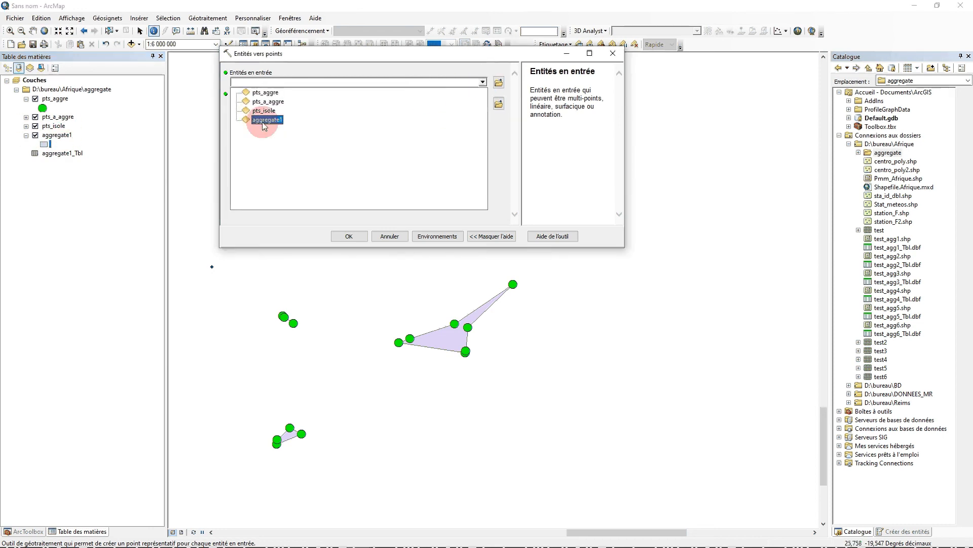
left_click(263, 120)
Step: Save the output feature class as pts_persq_F in the aggregate folder and run the conversion with Intérieur disabled, closing the report
left_click(499, 104)
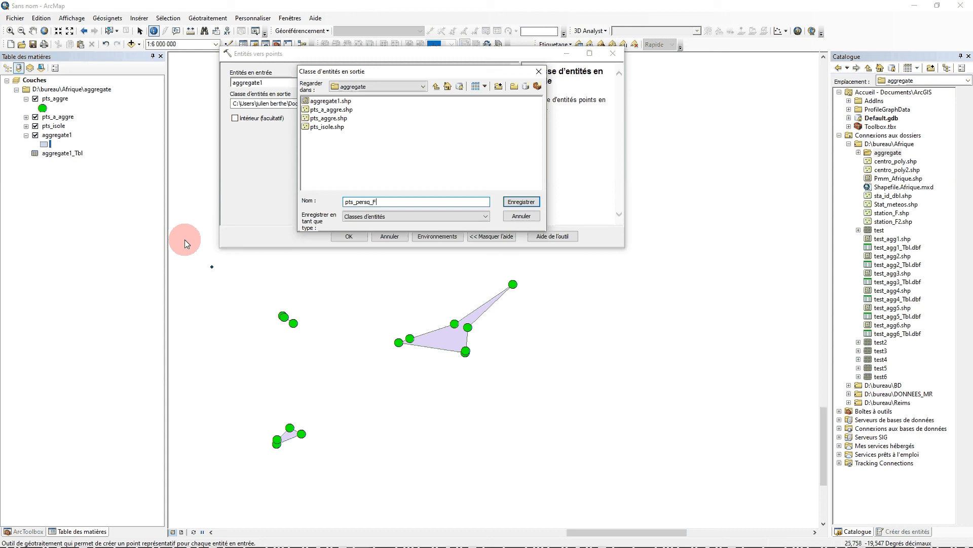
left_click(522, 201)
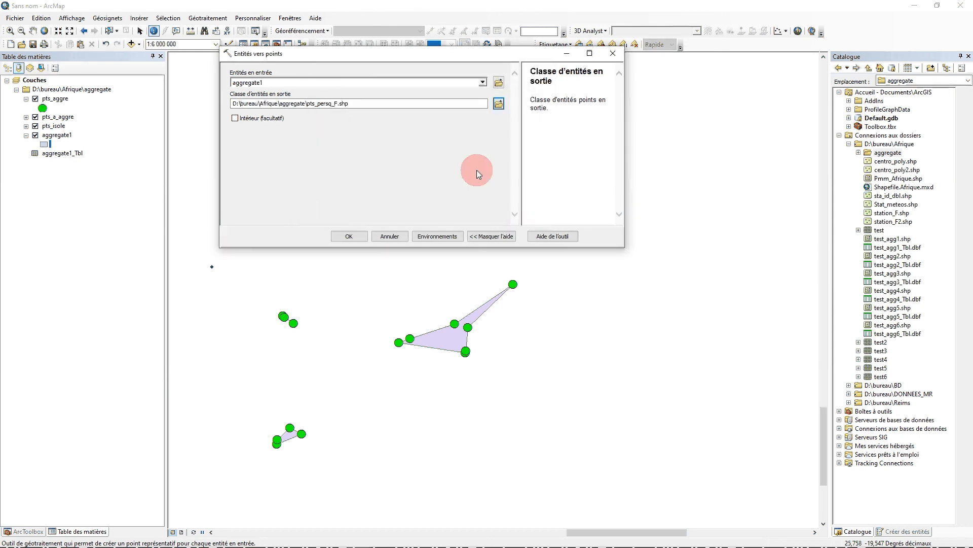
left_click(348, 235)
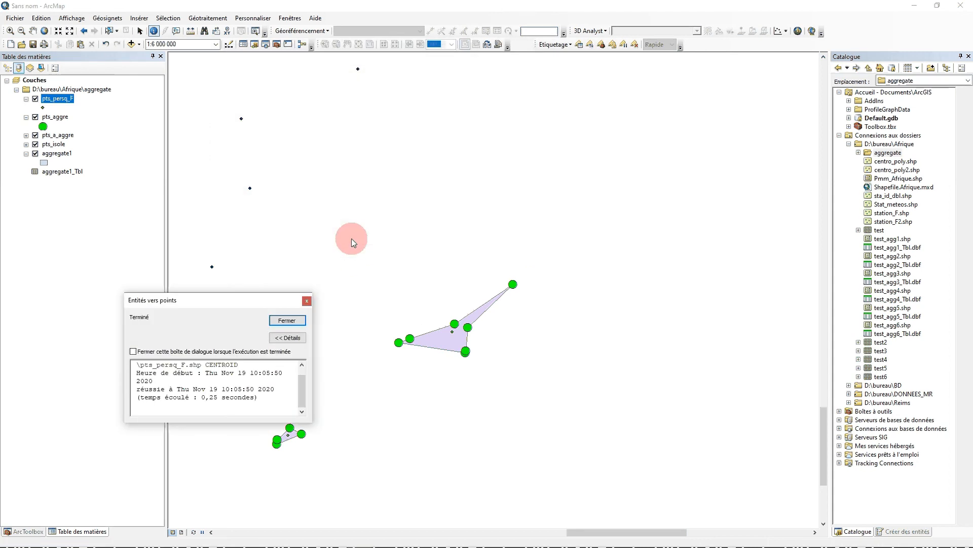
left_click(287, 321)
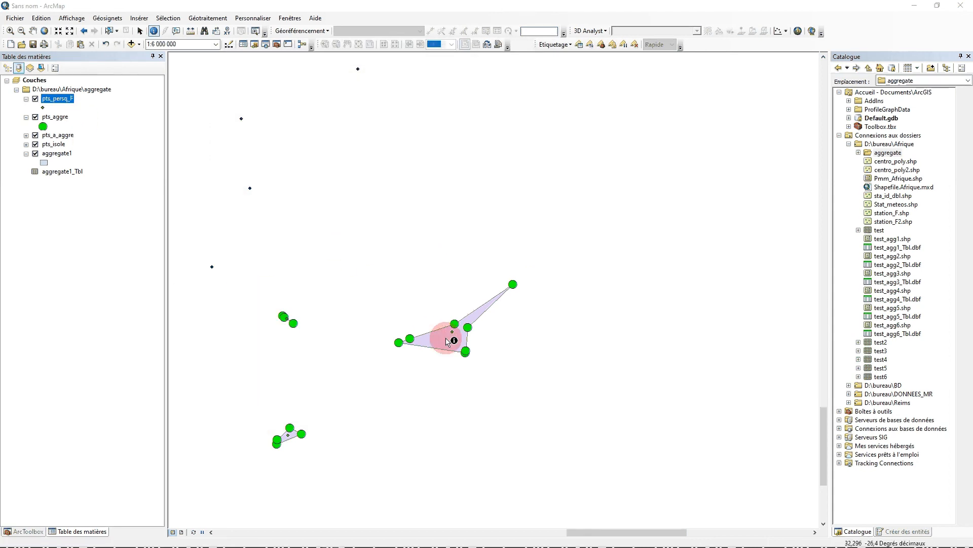
Step: Hide pts_a_aggre and pts_isole, and open the pts_persq_F attribute table to examine its ORIG_FID column
left_click(35, 135)
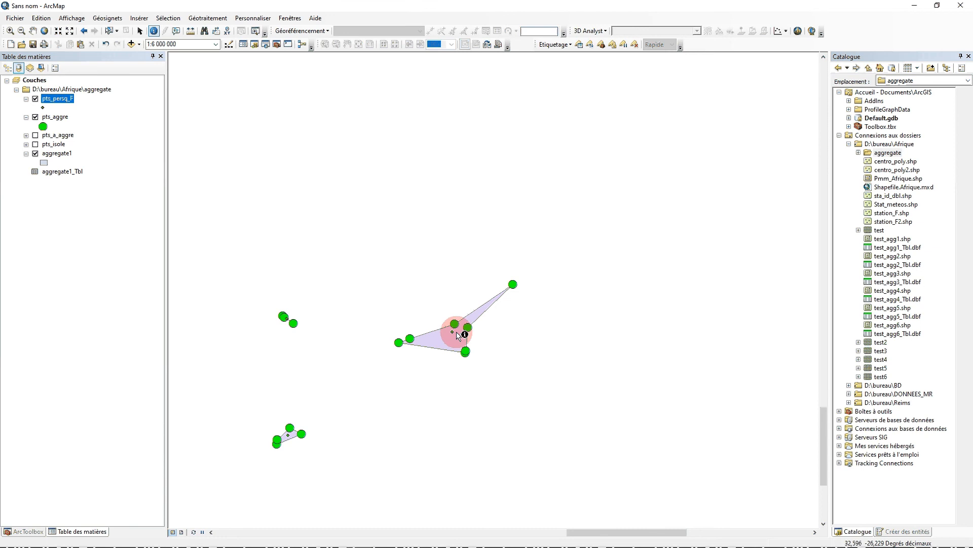
right_click(45, 99)
left_click(75, 126)
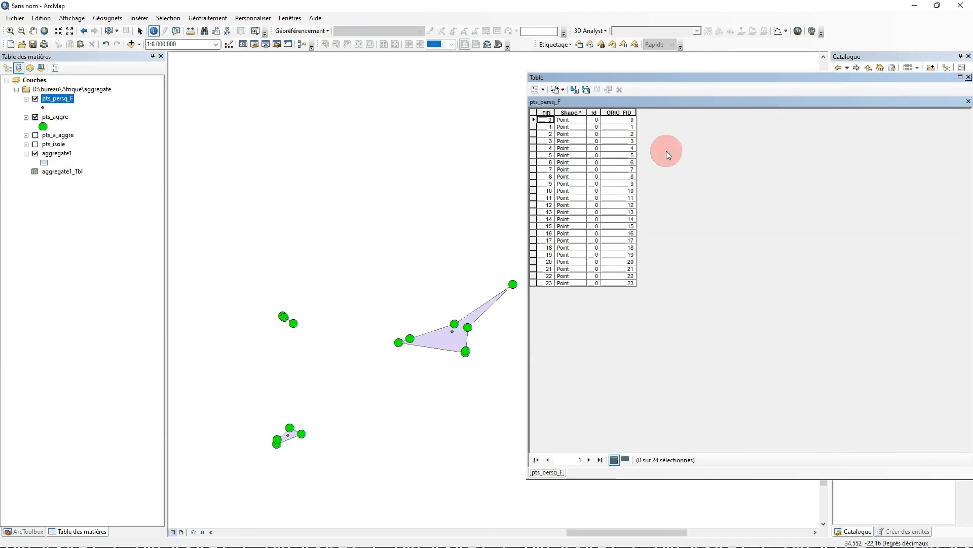
left_click(609, 113)
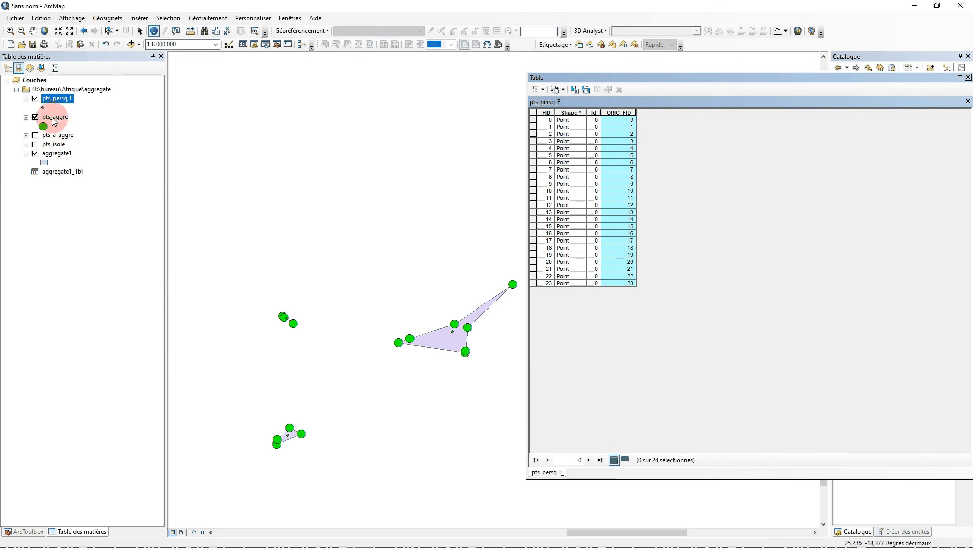
Step: Open the pts_aggre attribute table and compare its OUTPUT_FID column with ORIG_FID in pts_persq_F
right_click(53, 117)
left_click(81, 145)
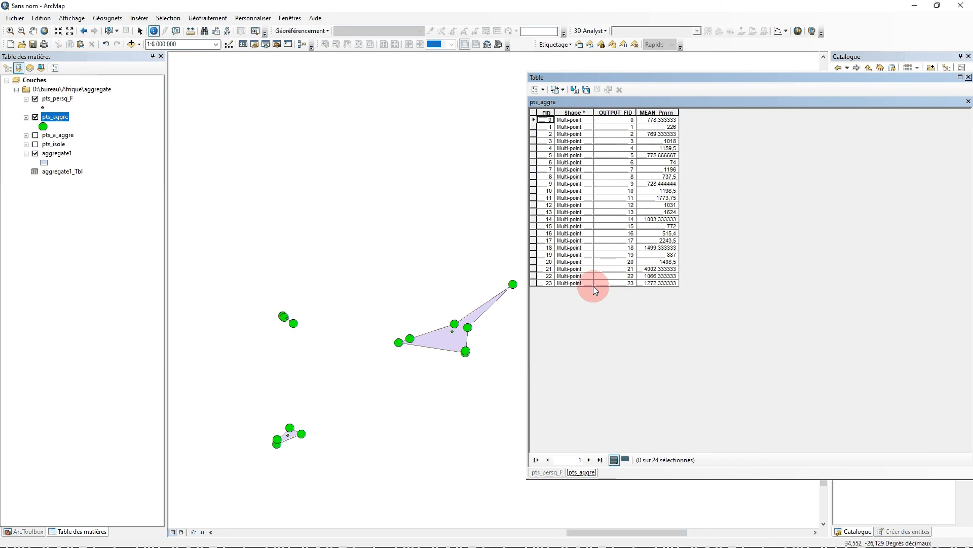
left_click(546, 472)
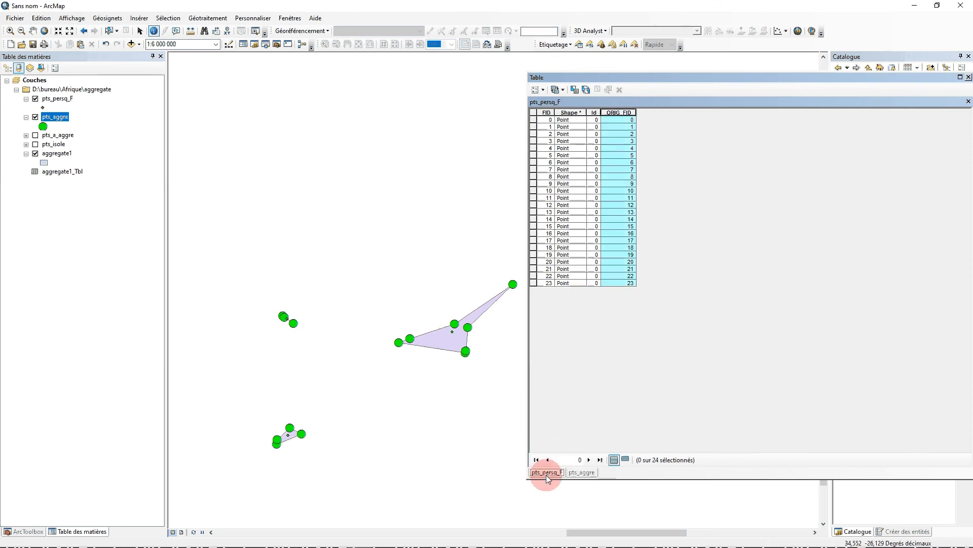
left_click(581, 473)
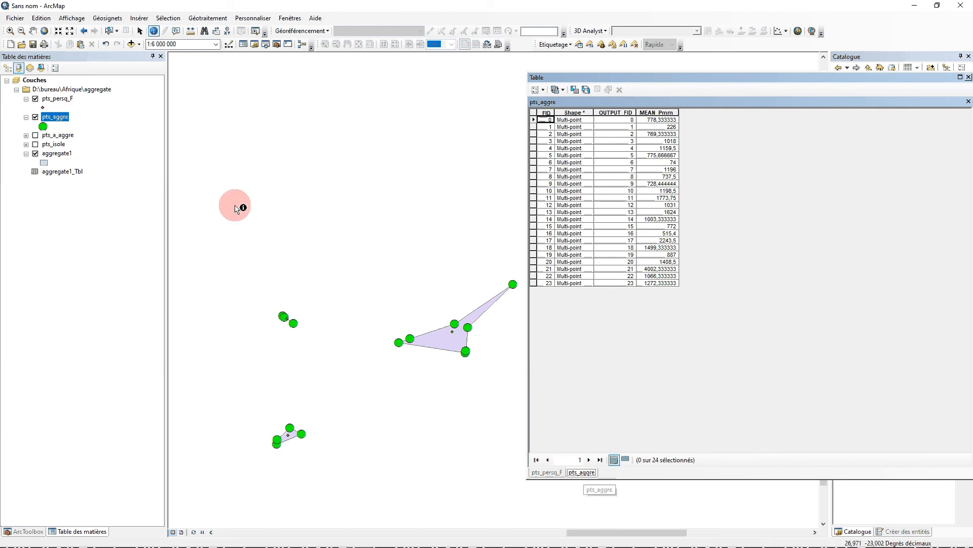
Step: Start a table attribute join on the pts_persq_F layer, using ORIG_FID as its join field
right_click(58, 102)
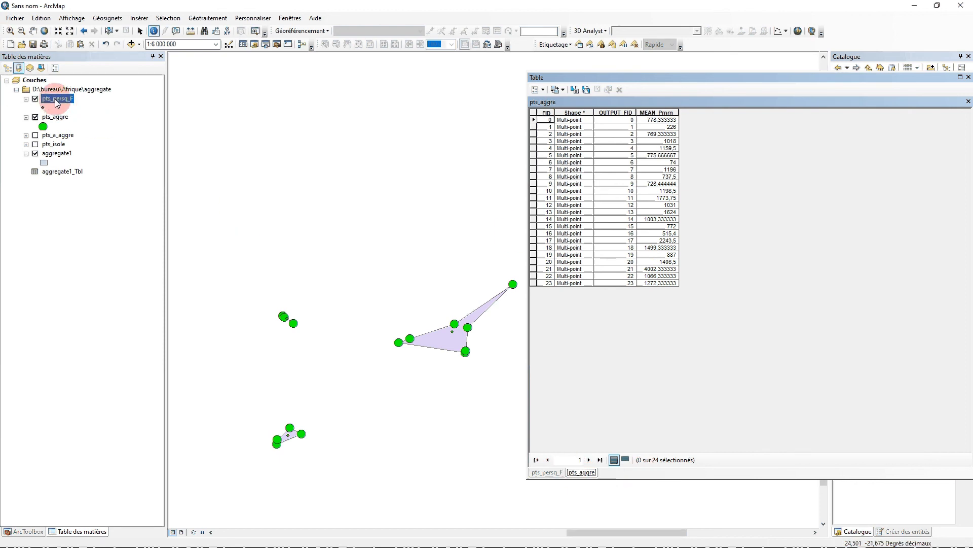
left_click(12, 122)
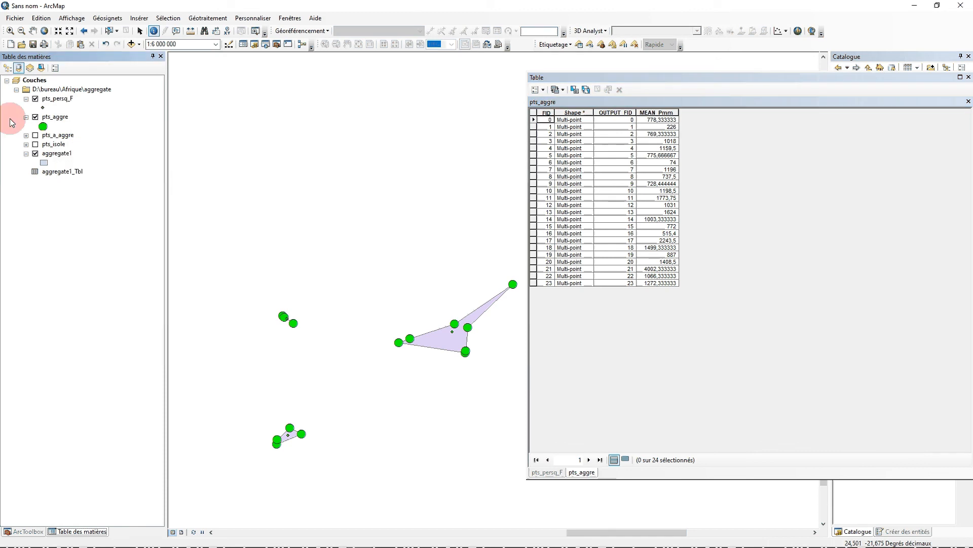
right_click(57, 98)
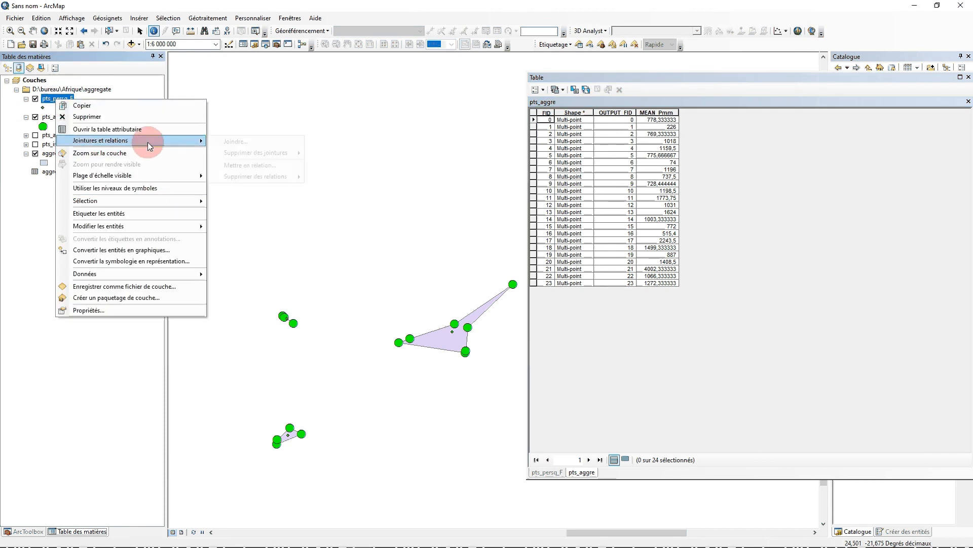
mouse_move(147, 142)
left_click(236, 142)
left_click(437, 205)
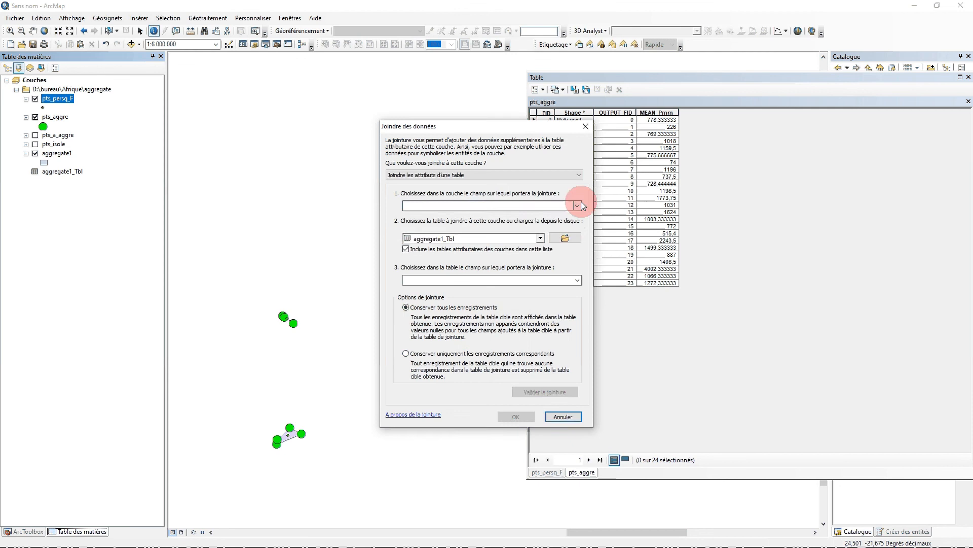
left_click(485, 238)
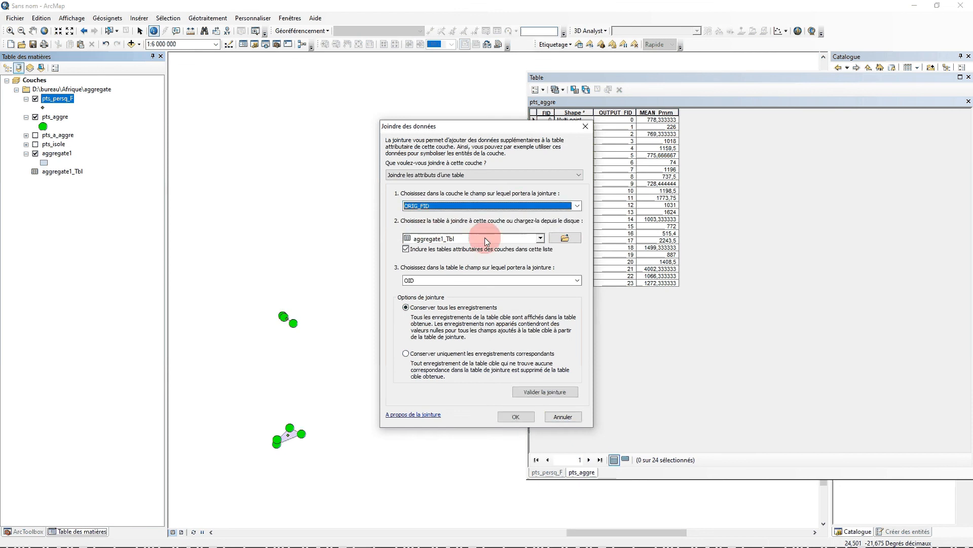
Step: Join the pts_aggre table on its OUTPUT_FID field, keeping all records and creating an index for that field
left_click(541, 237)
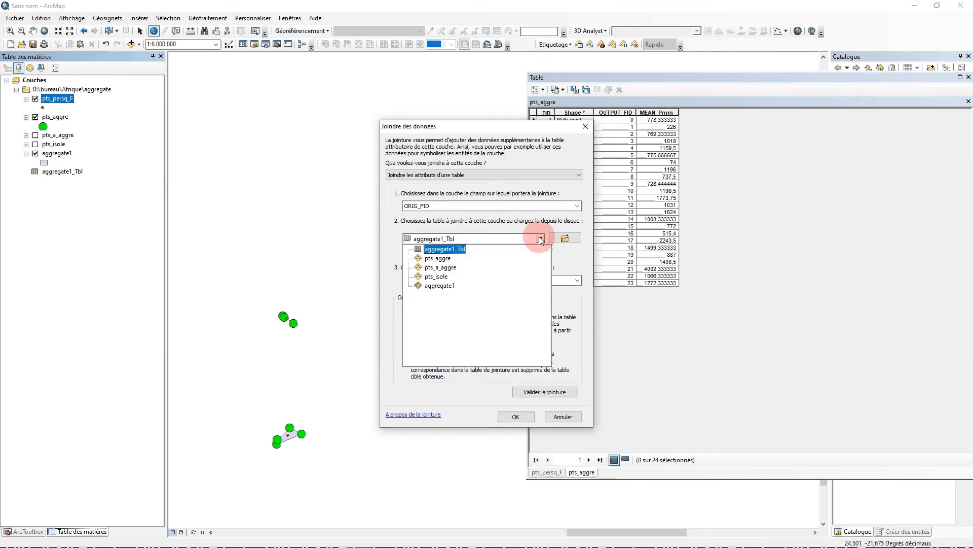
left_click(446, 258)
left_click(569, 280)
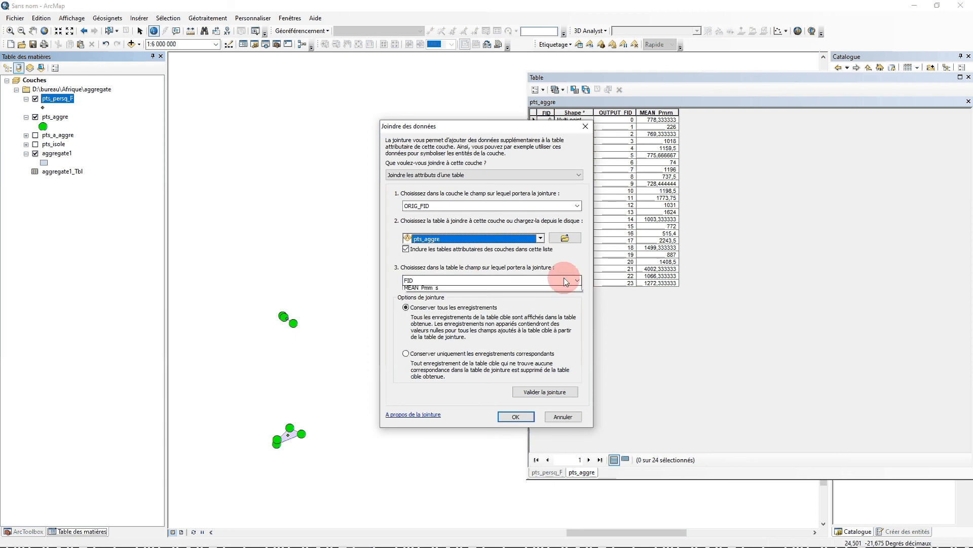
left_click(426, 301)
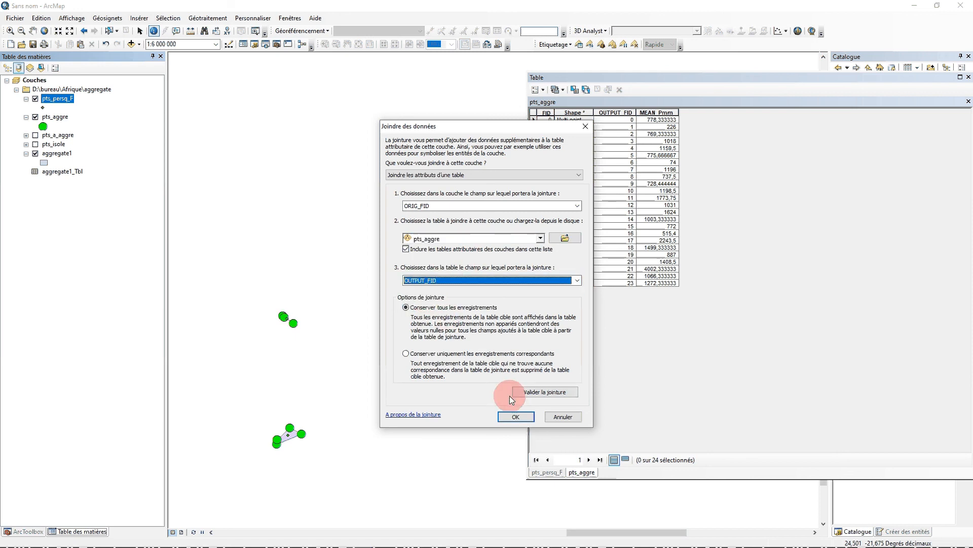
left_click(516, 416)
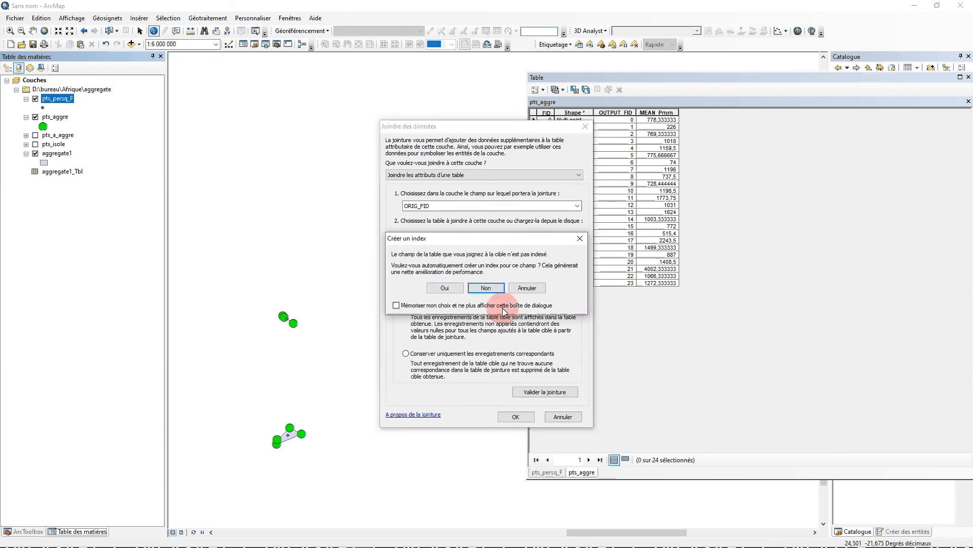
left_click(445, 287)
Step: Examine the joined OUTPUT_FID and MEAN_Pmm_s columns in the pts_persq_F attribute table, closing and reopening it once
left_click(553, 474)
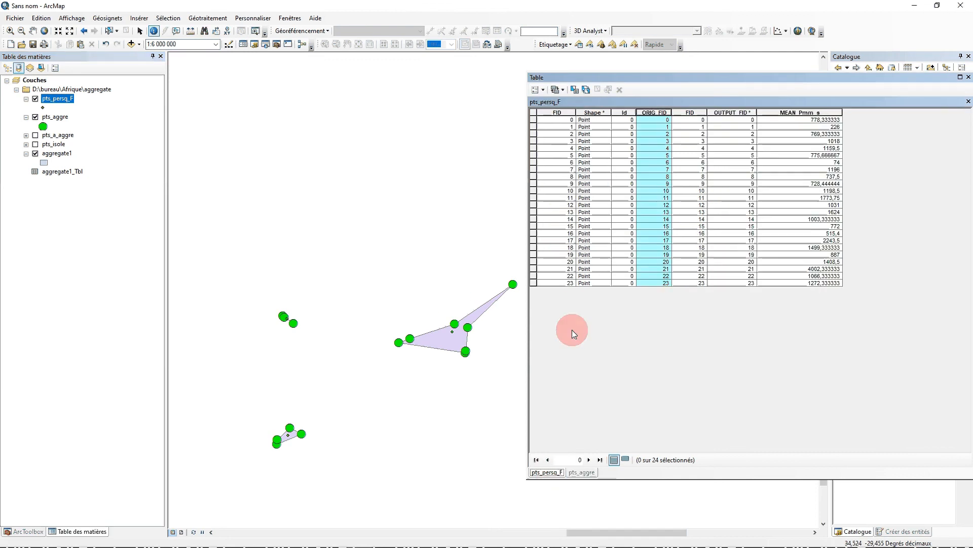
left_click_drag(588, 75, 459, 77)
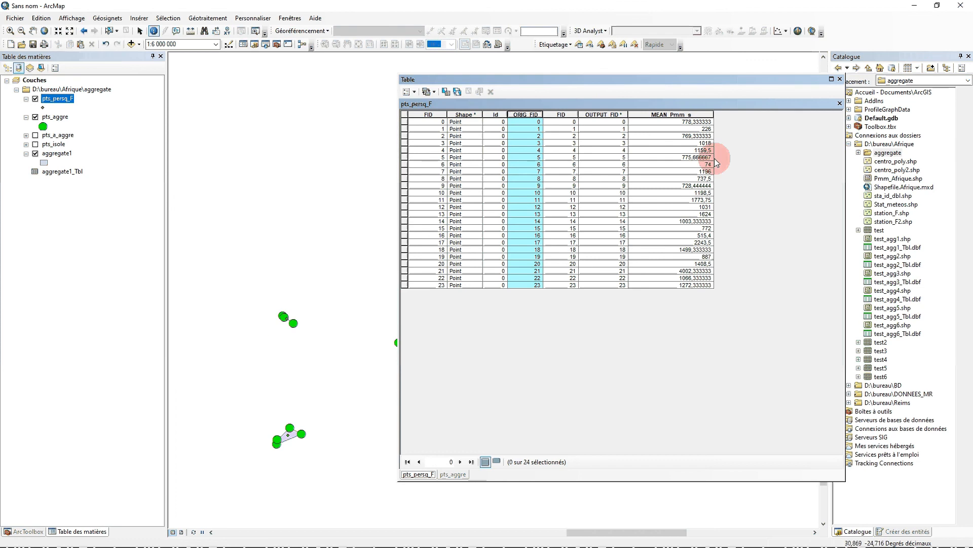
left_click(840, 79)
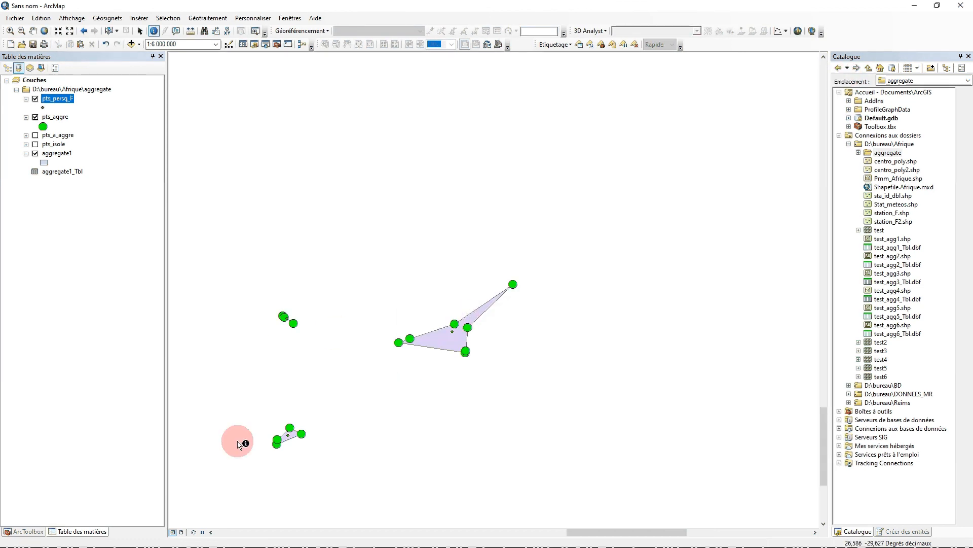
right_click(79, 96)
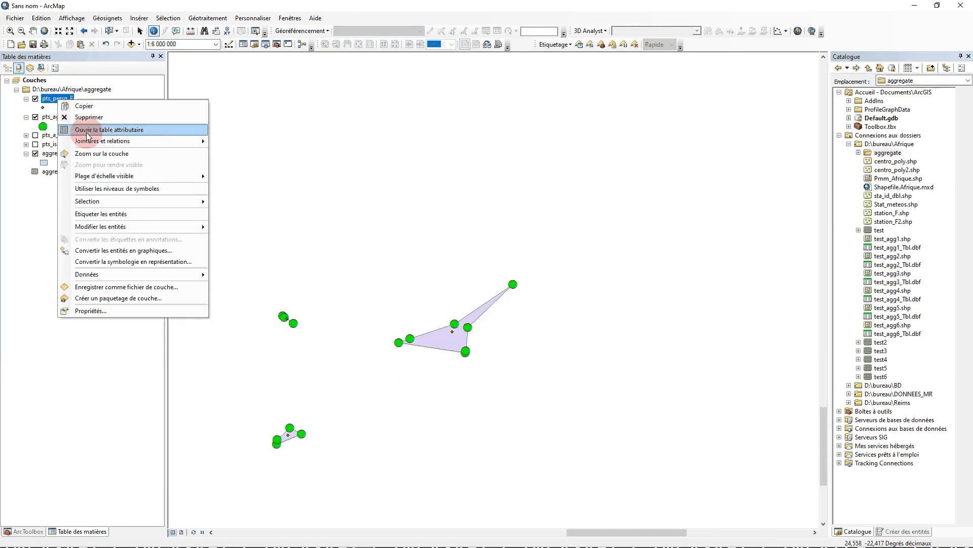
left_click(121, 130)
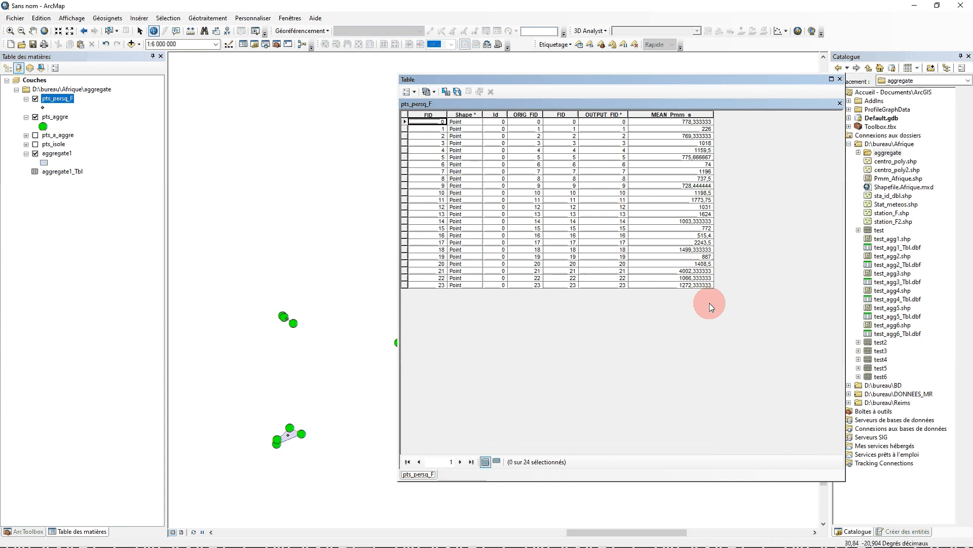
left_click(840, 79)
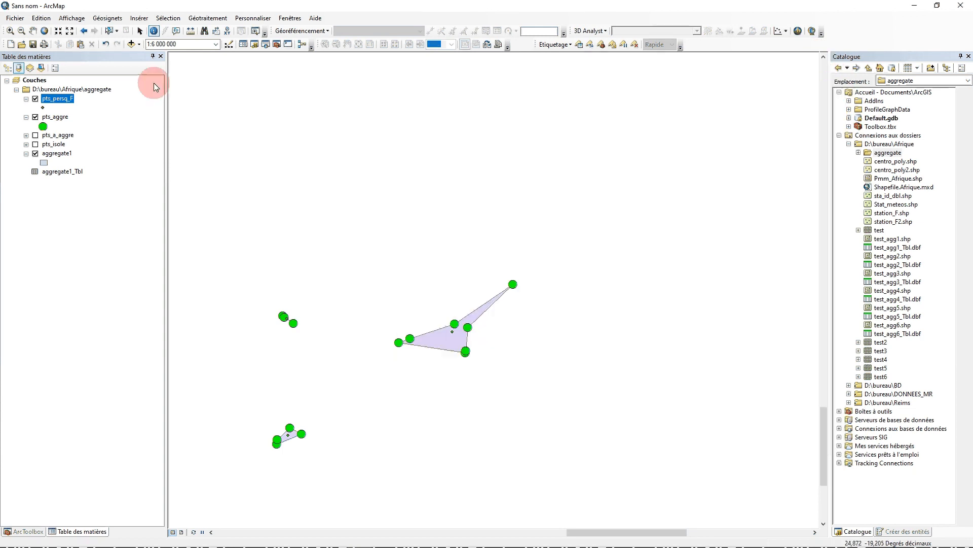
Step: Display the pts_isole layer again and open the Combiner geoprocessing tool, reviewing its help illustration of inputs and output
left_click(35, 144)
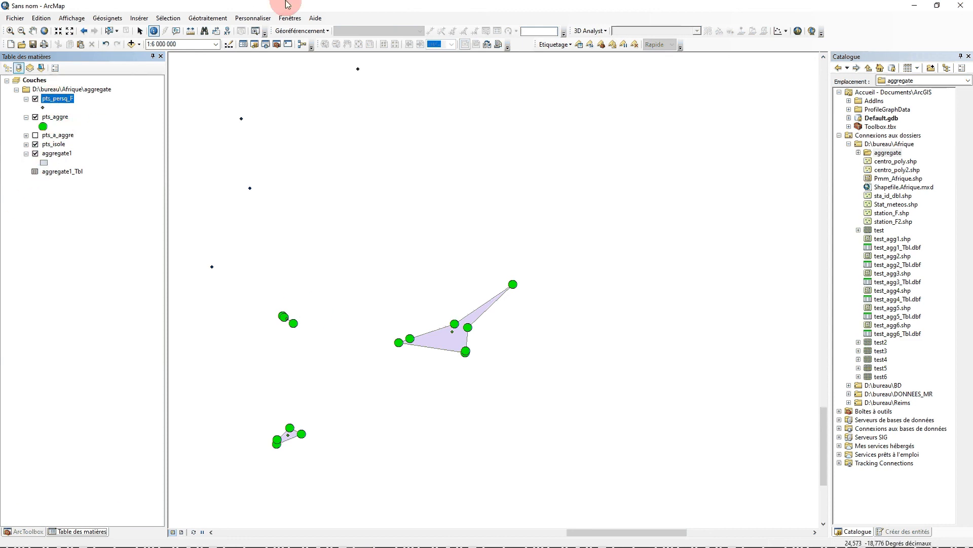
left_click(252, 18)
mouse_move(206, 18)
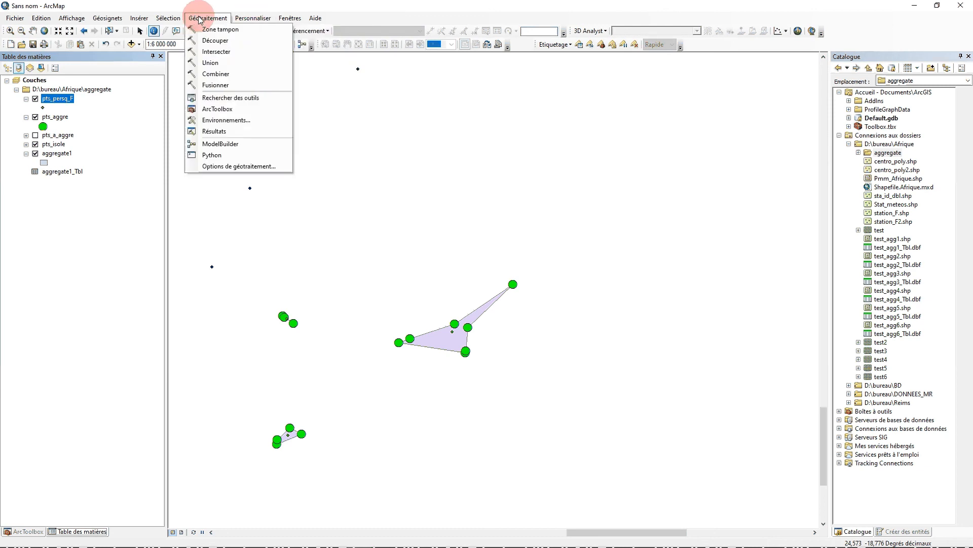
left_click(223, 78)
scroll(573, 126, "down", 5)
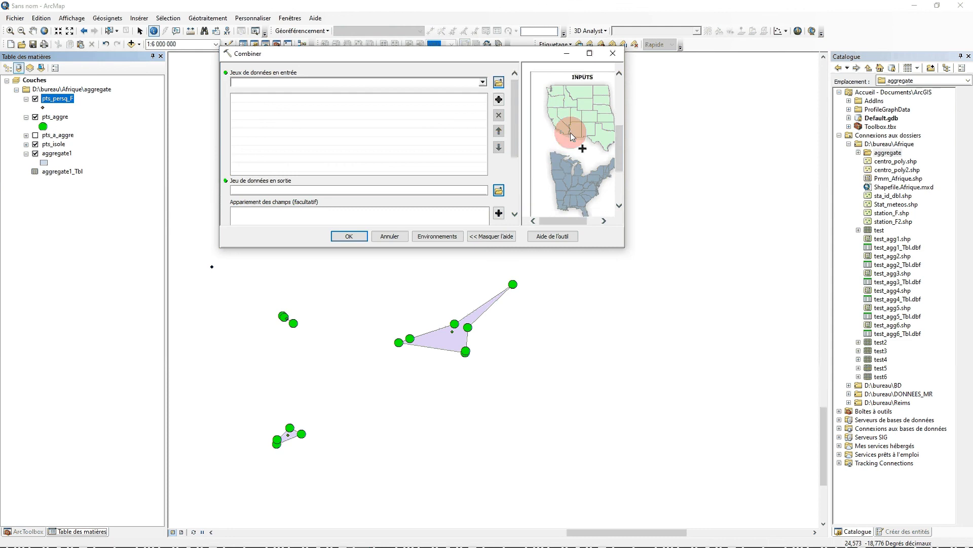
scroll(570, 133, "down", 1)
scroll(569, 140, "up", 2)
scroll(583, 142, "down", 1)
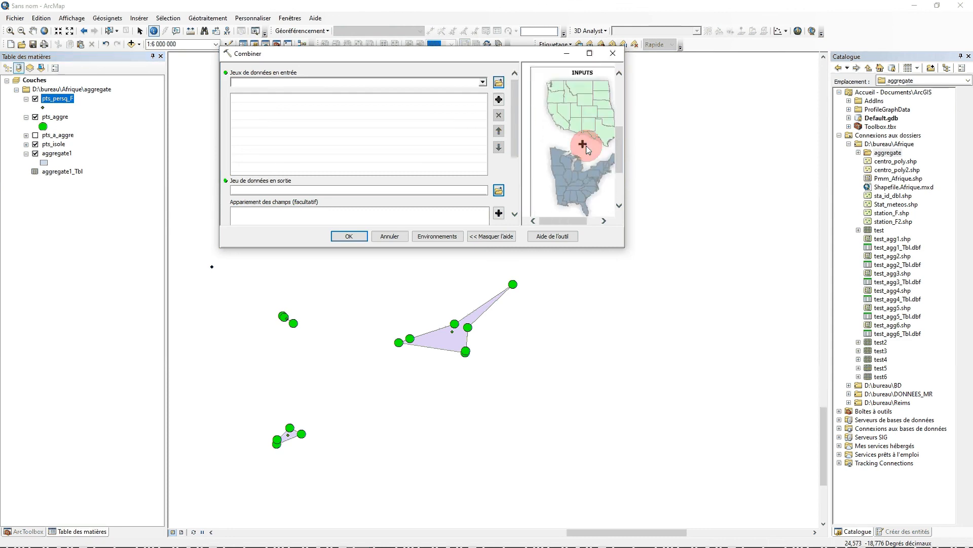
scroll(586, 145, "down", 4)
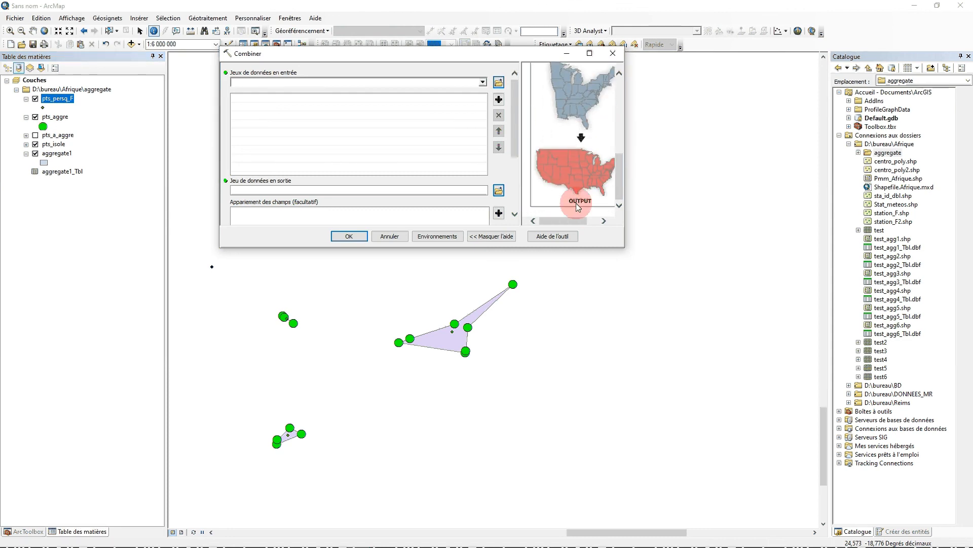
Step: Add pts_persq_F and pts_isole as the input datasets of the Combiner tool, reviewing the illustration of merged inputs
scroll(576, 203, "up", 5)
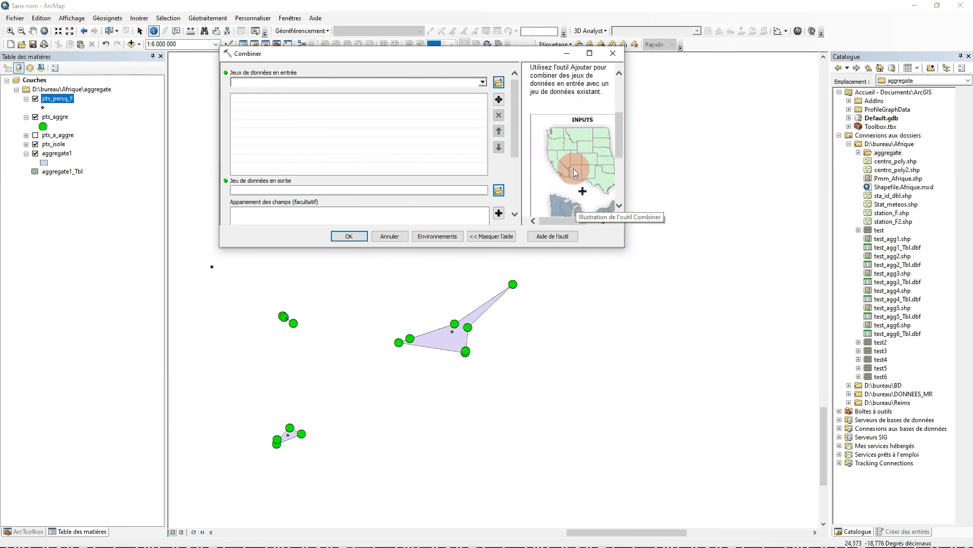
scroll(580, 183, "down", 3)
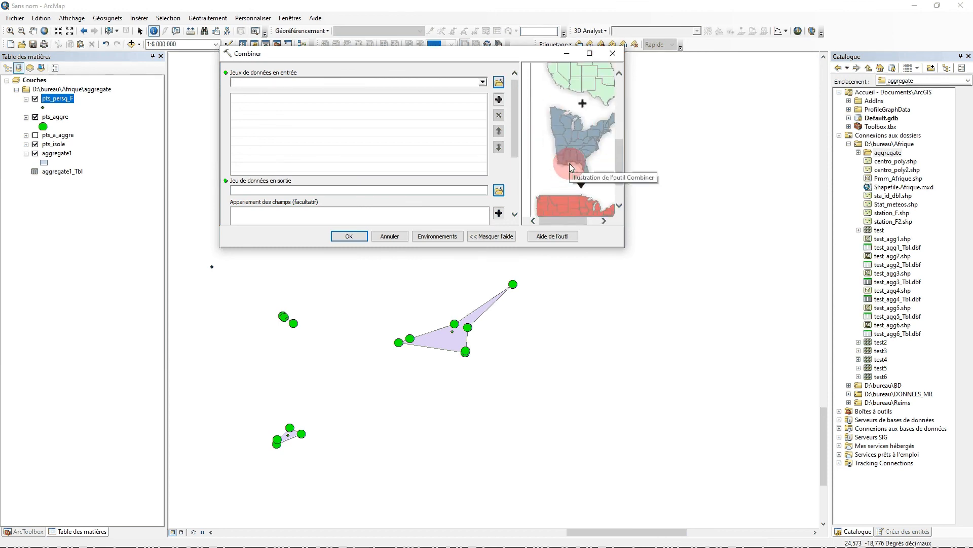
scroll(570, 163, "down", 2)
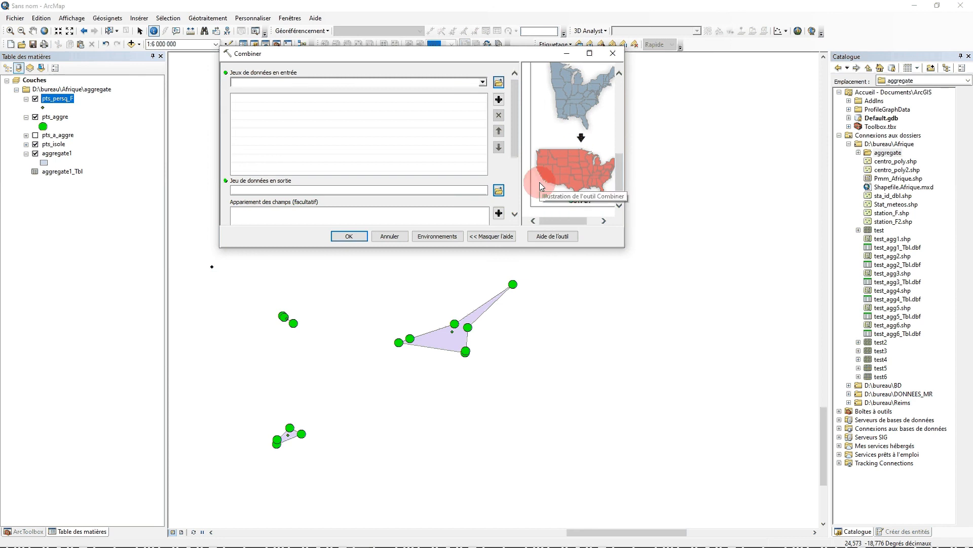
left_click(481, 81)
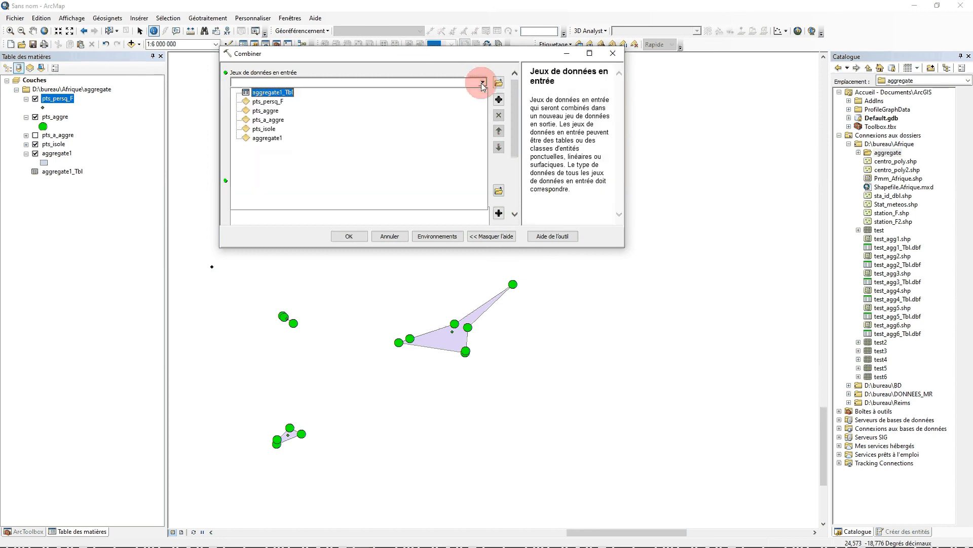
left_click(284, 101)
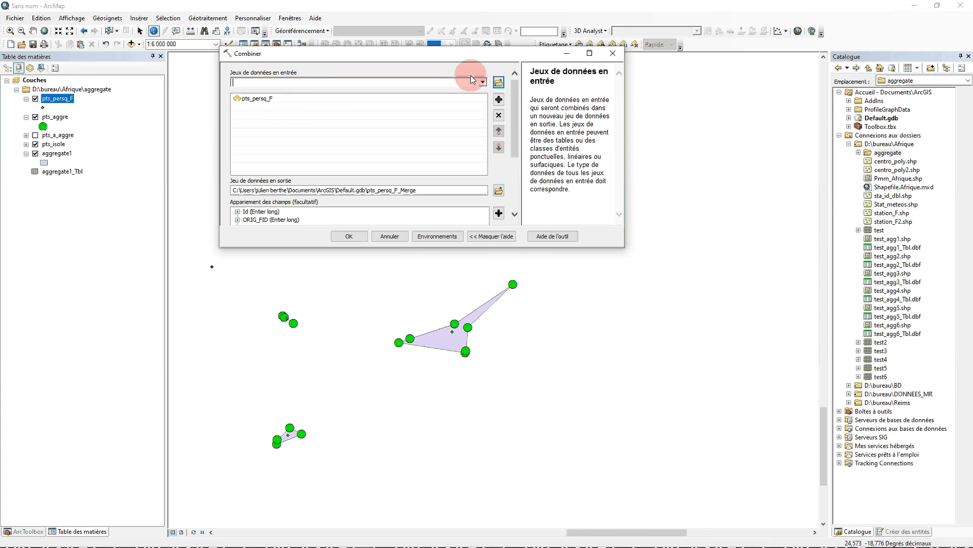
left_click(482, 83)
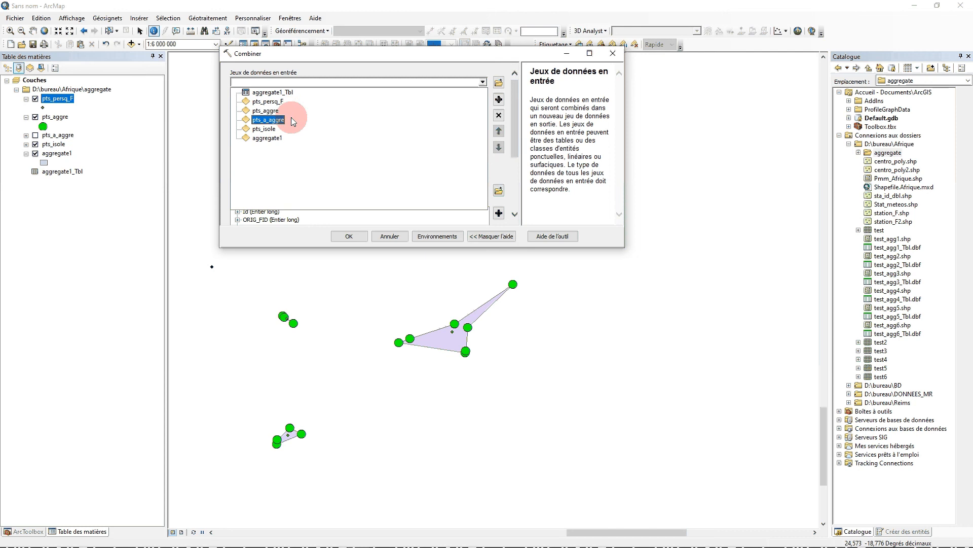
left_click(278, 129)
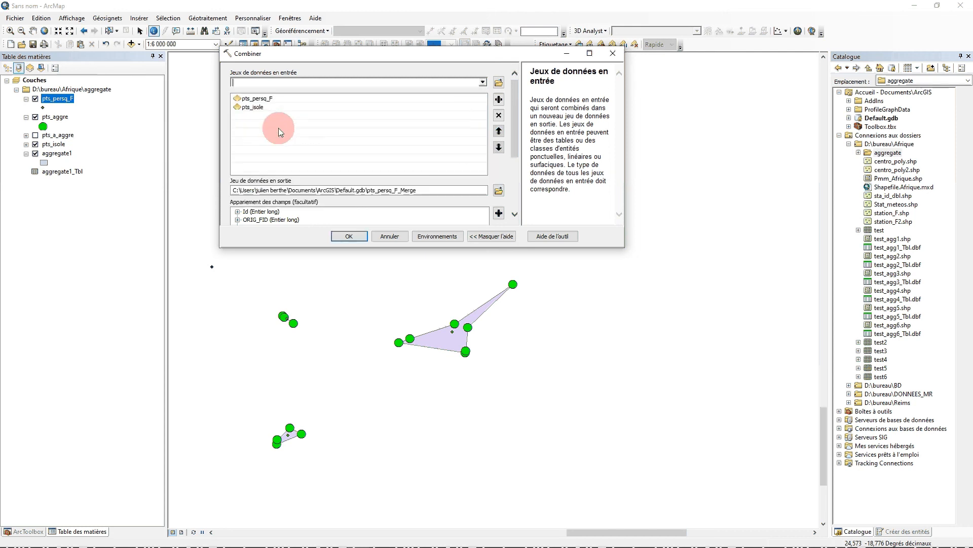
Step: Set the merge output to a feature class named Station_F in the aggregate folder
left_click(498, 191)
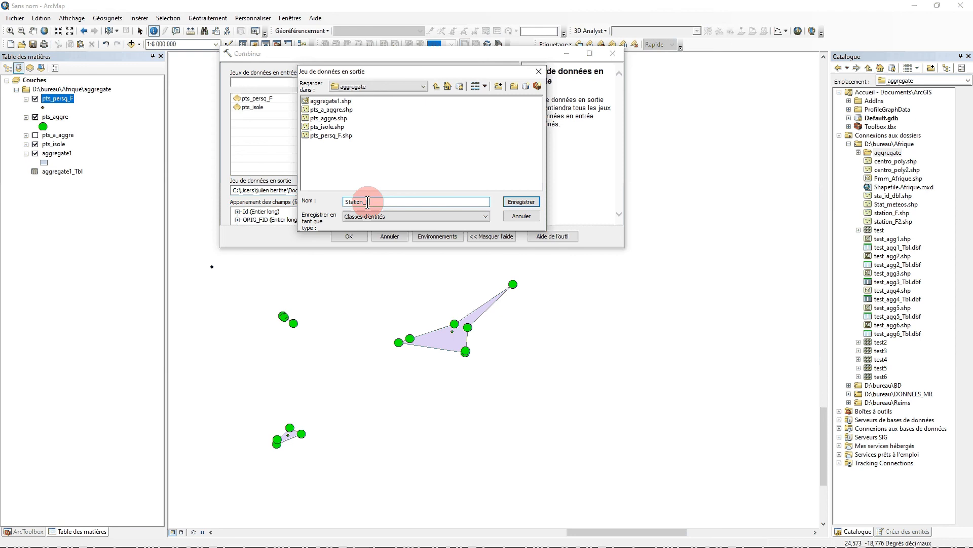
type("F")
left_click(512, 201)
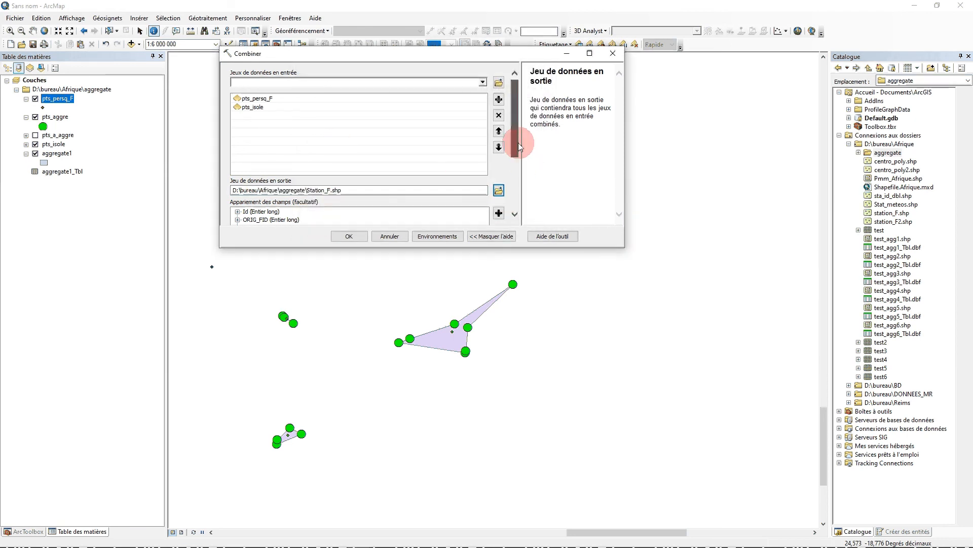
left_click_drag(518, 142, 508, 192)
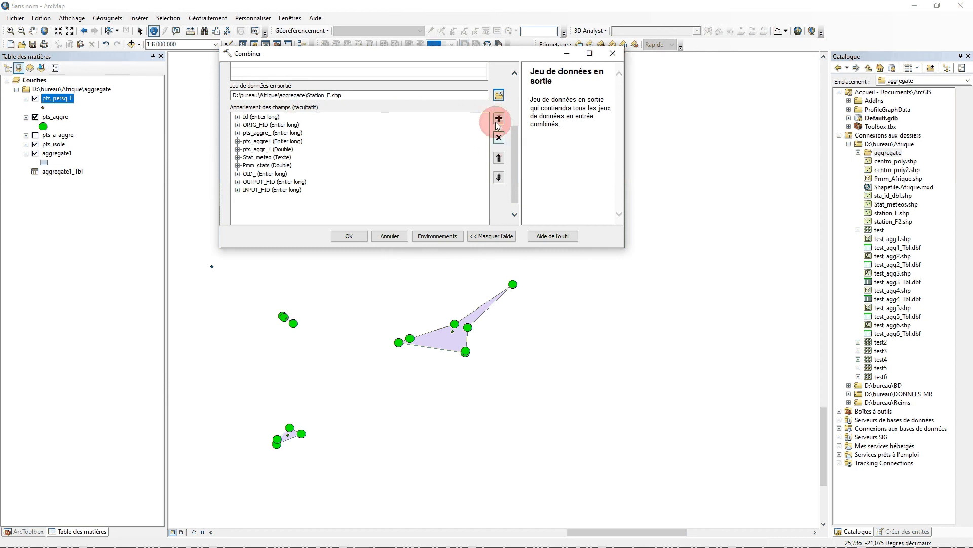
left_click(246, 117)
left_click(499, 118)
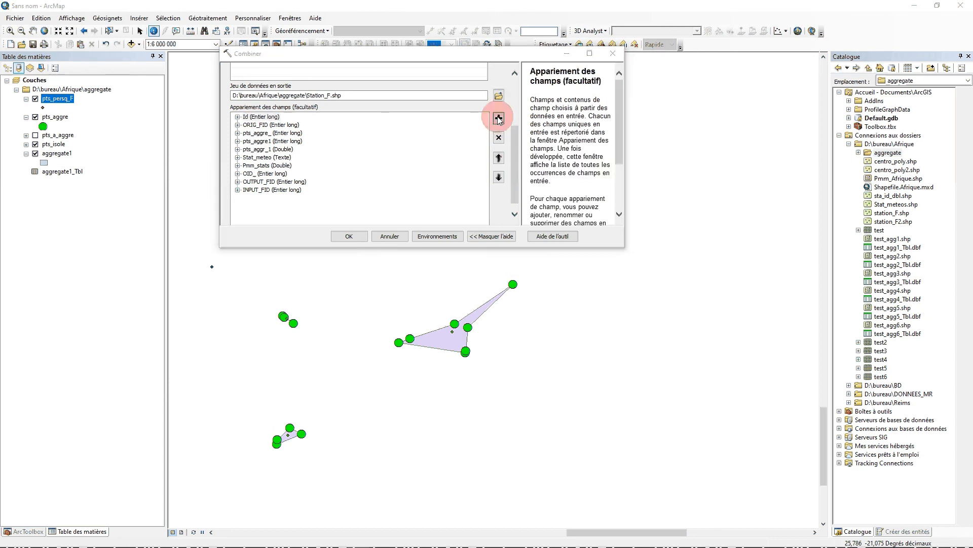
left_click(445, 227)
left_click(235, 125)
left_click(237, 117)
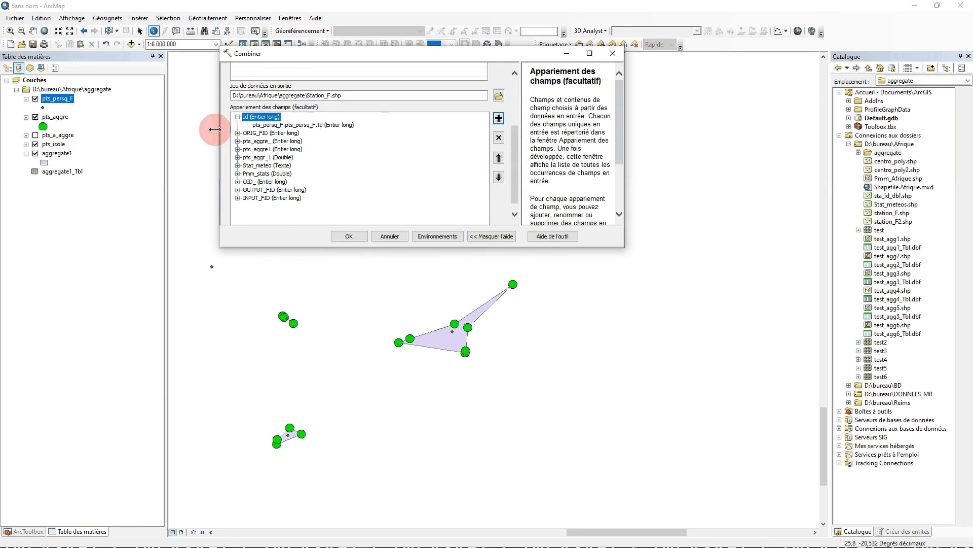
right_click(262, 119)
left_click(303, 125)
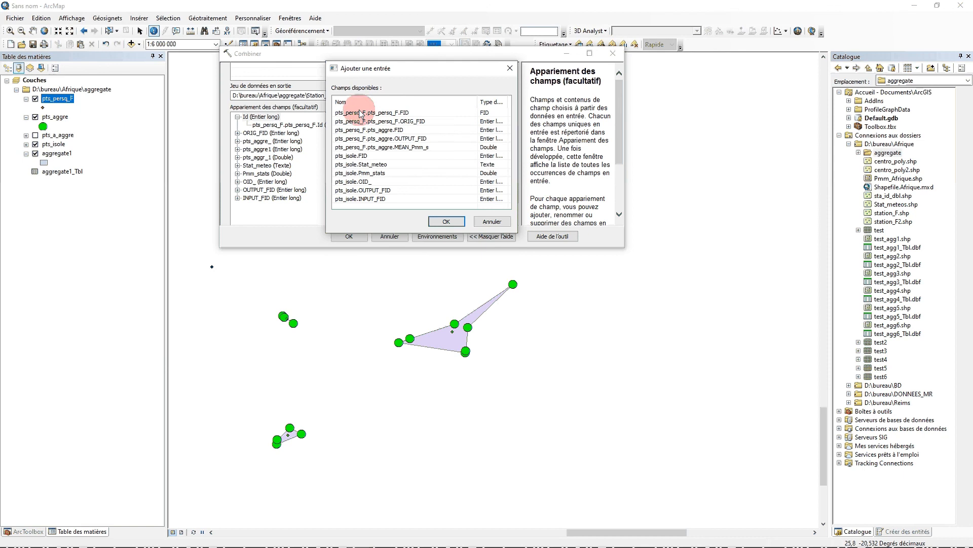
left_click_drag(355, 68, 458, 96)
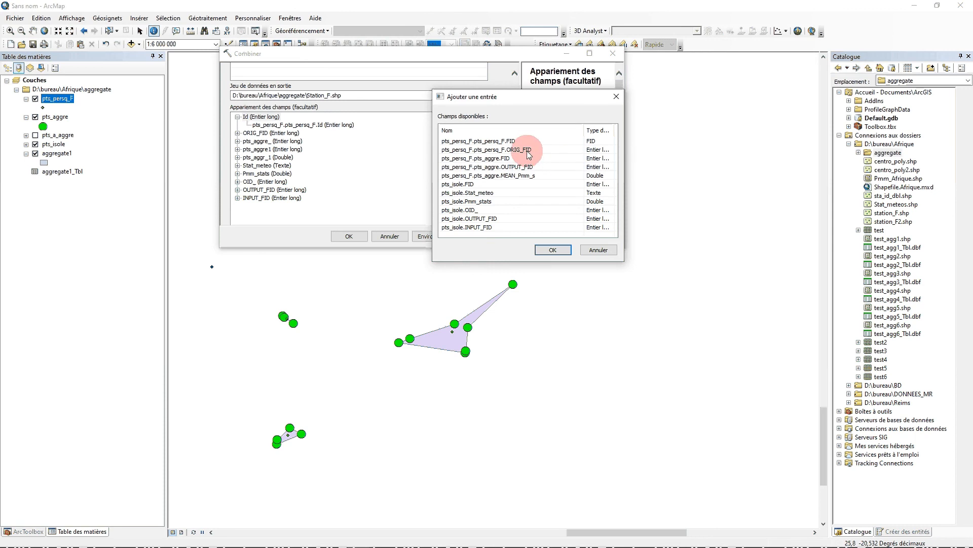
left_click(599, 250)
left_click(242, 117)
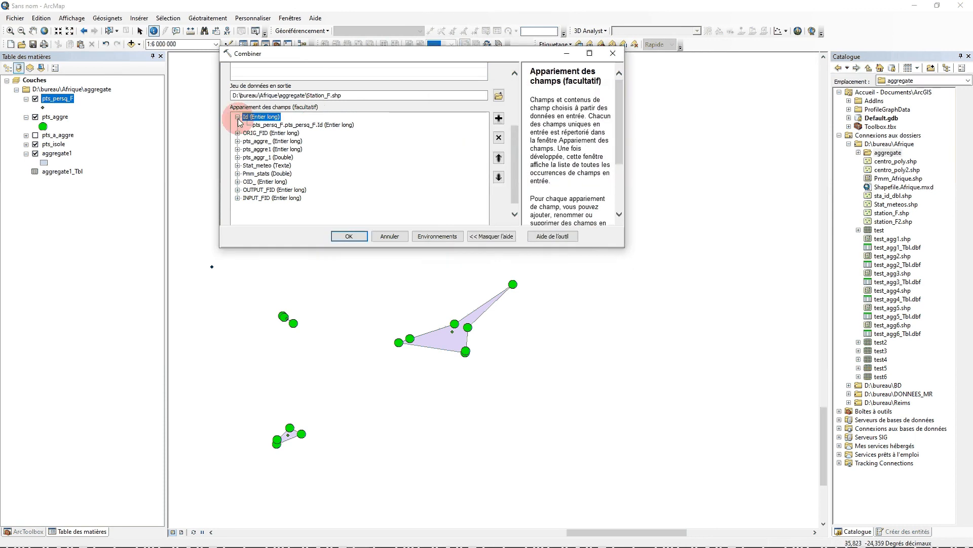
left_click(237, 117)
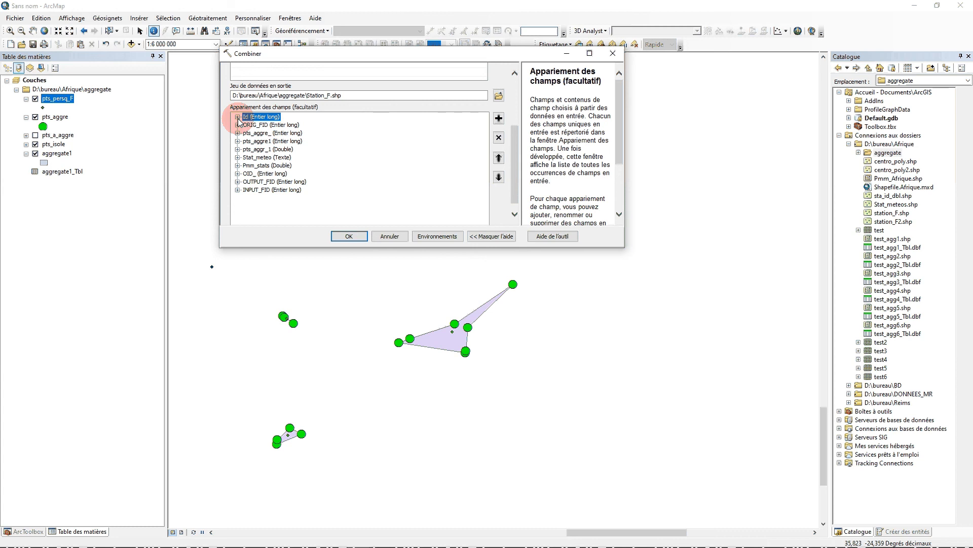
Step: Add the pts_persq_F field pts_aggre.MEAN_Pmm_s as a second input field of Pmm_stats in the field mapping
left_click(238, 166)
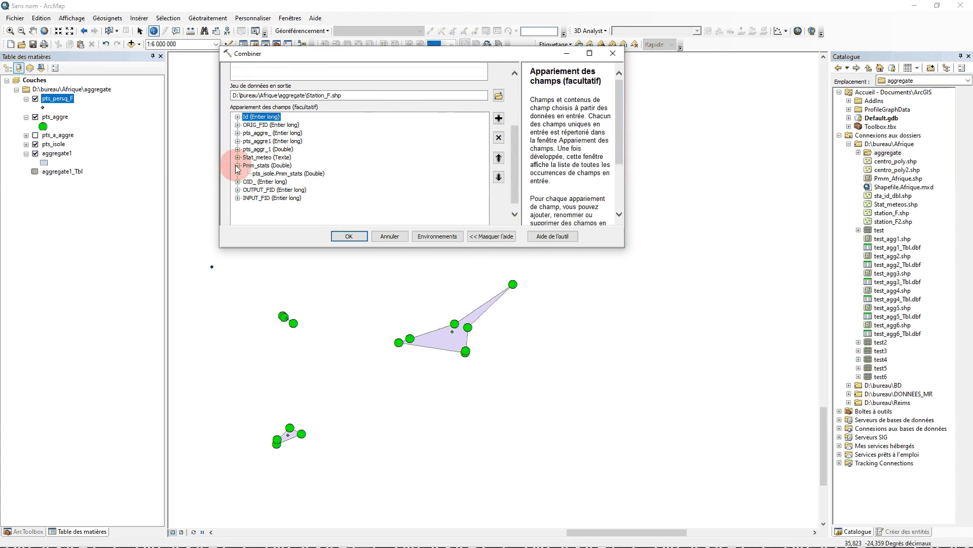
right_click(272, 165)
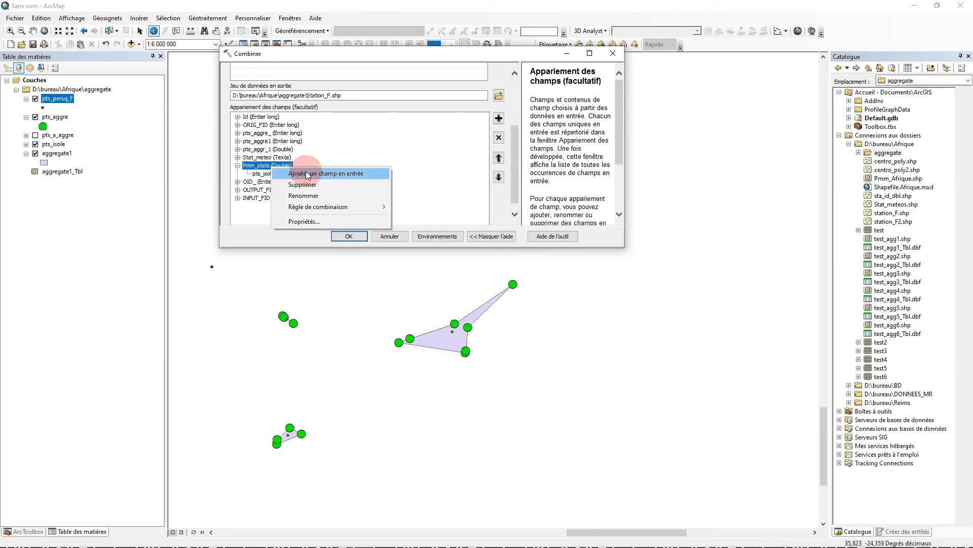
left_click(308, 174)
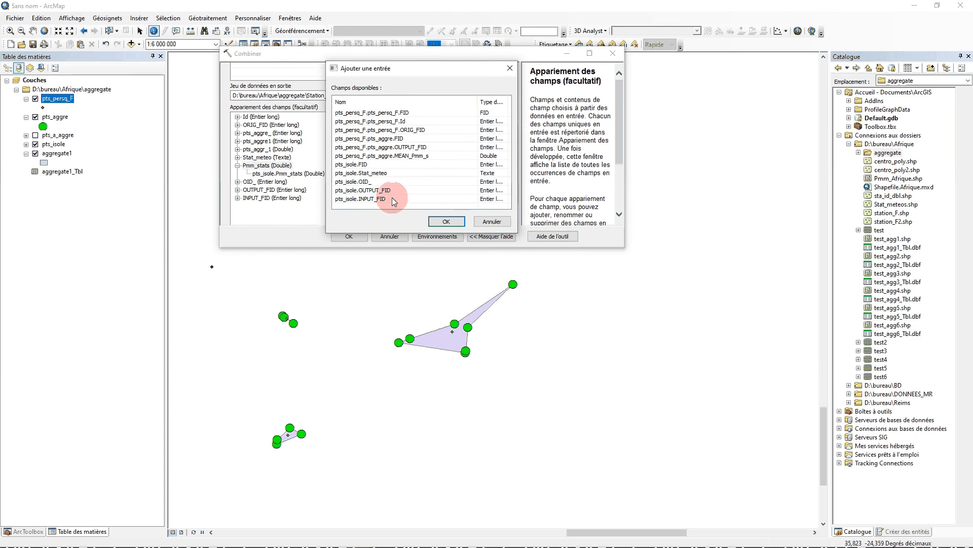
left_click(376, 190)
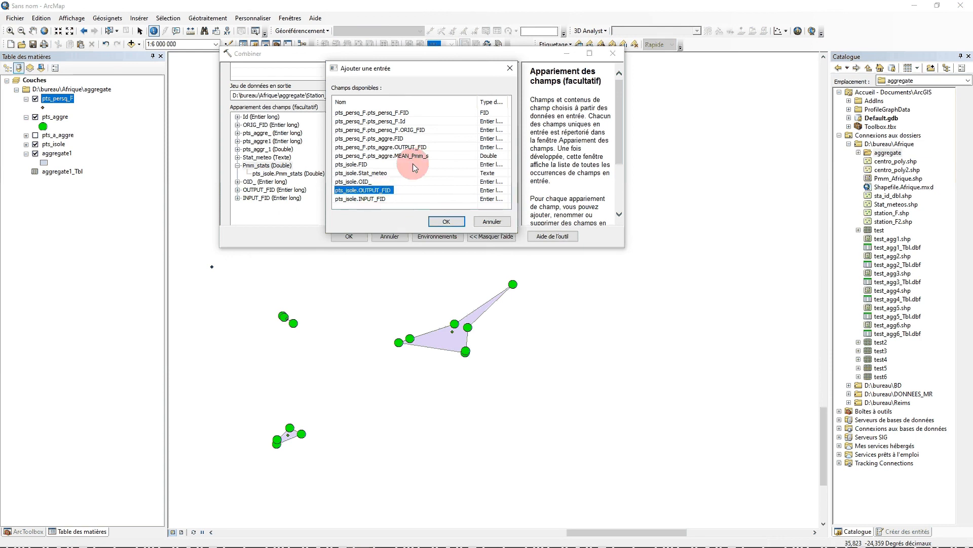
left_click(400, 157)
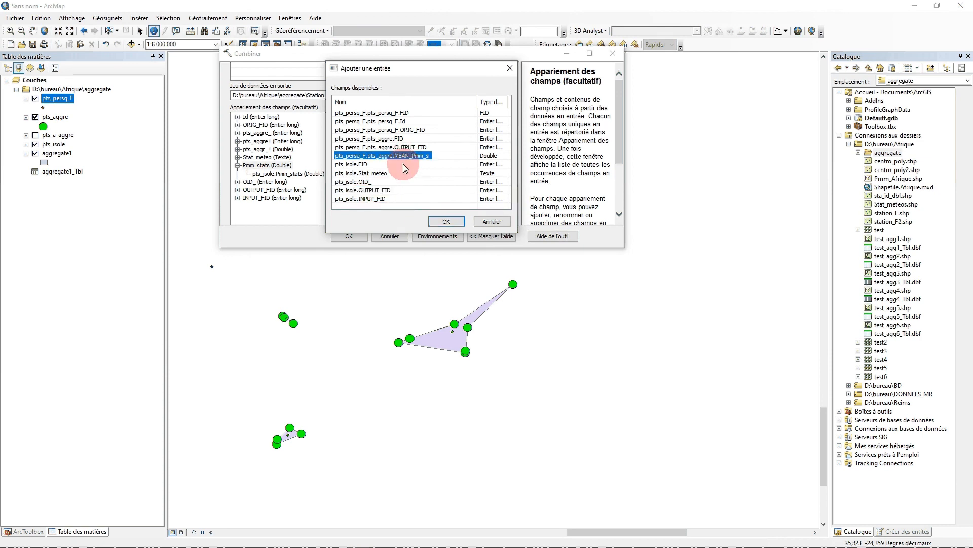
left_click(437, 223)
Step: Delete the Stat_meteo, pts_aggr_1, pts_aggre1, pts_aggre_, ORIG_FID and Id fields from the merge's field mapping
right_click(255, 158)
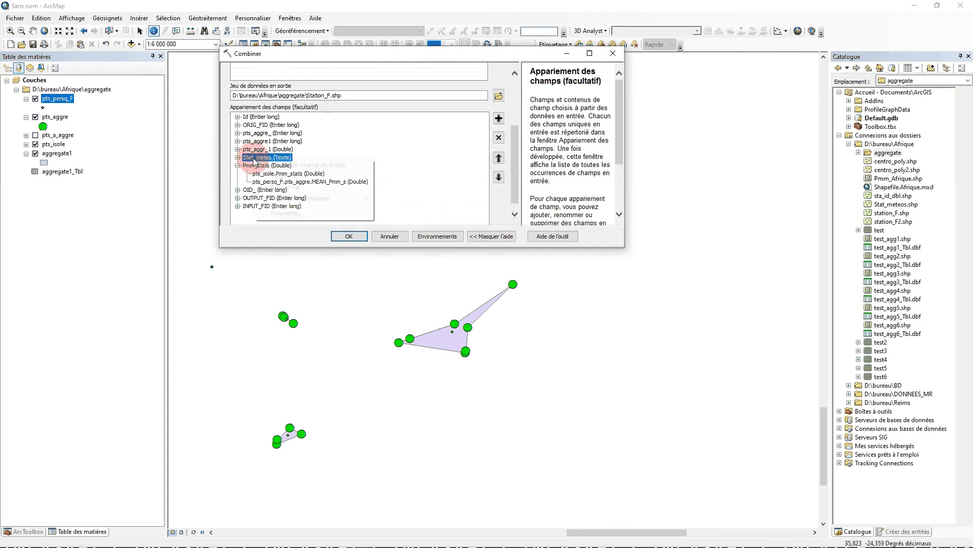
left_click(284, 175)
right_click(265, 150)
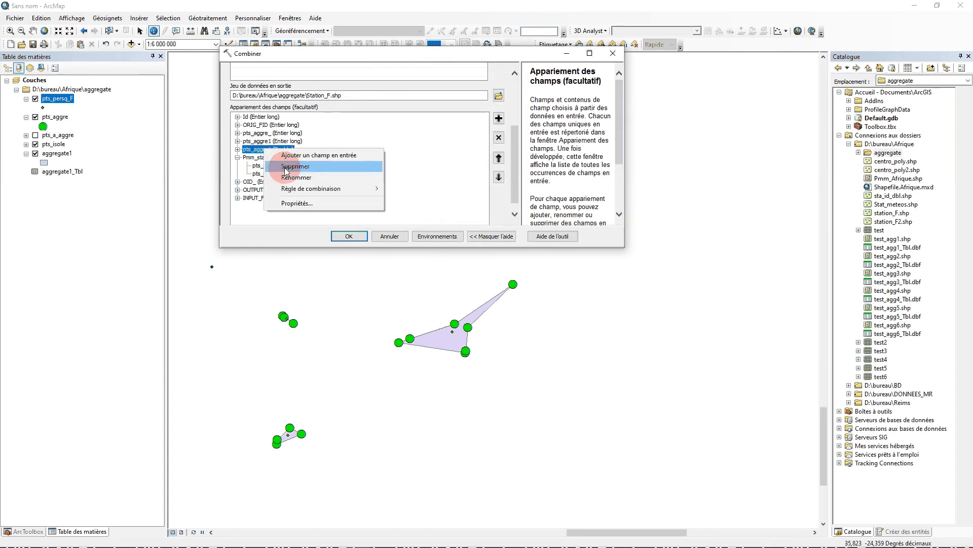
left_click(286, 166)
right_click(267, 142)
left_click(289, 159)
right_click(268, 133)
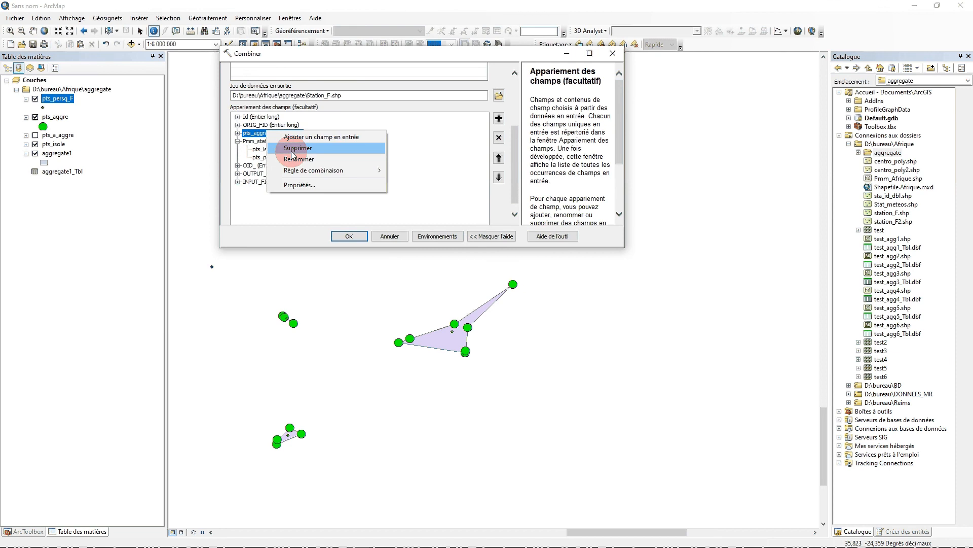
left_click(289, 150)
right_click(263, 125)
left_click(285, 142)
right_click(257, 120)
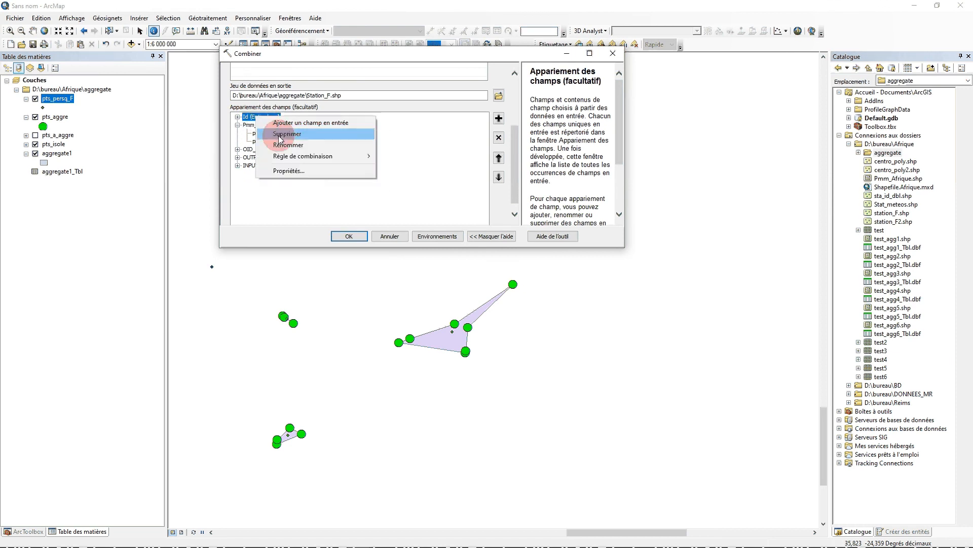
left_click(284, 136)
Step: Delete the OID_, OUTPUT_FID and INPUT_FID fields so the field mapping keeps only Pmm_stats
right_click(261, 142)
left_click(285, 160)
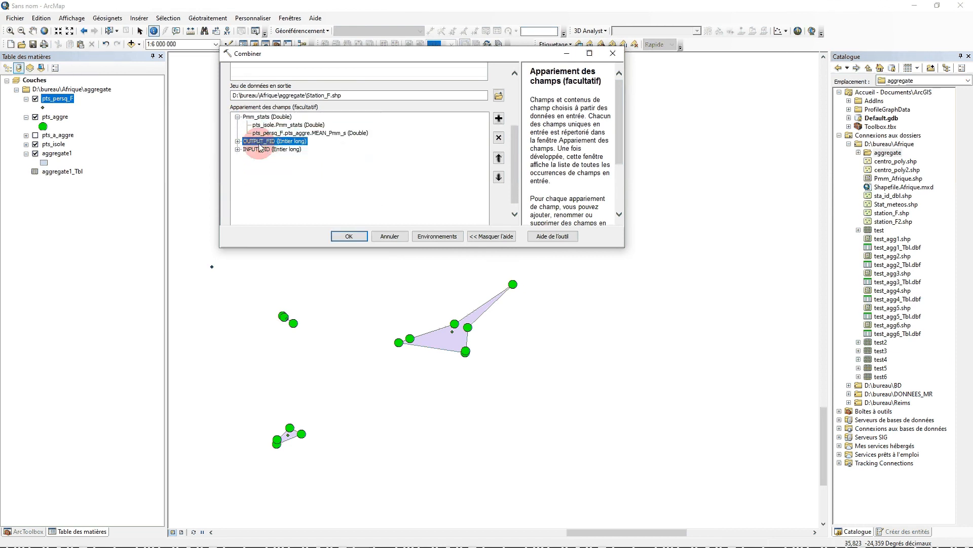
right_click(259, 142)
left_click(287, 160)
right_click(257, 143)
left_click(293, 161)
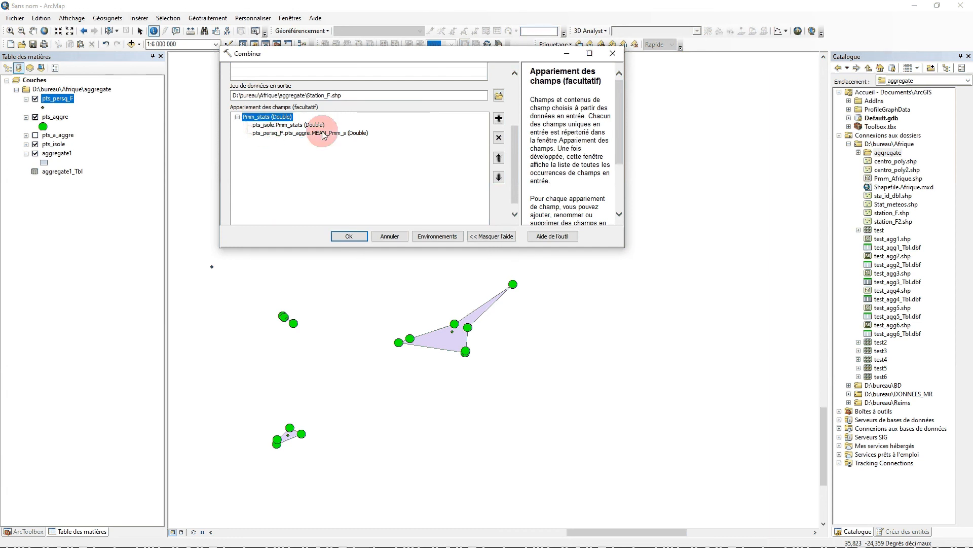
Step: Check the merge's inputs, output path and Pmm_stats mapping, and run the Combiner tool to create Station_F
scroll(512, 144, "up", 3)
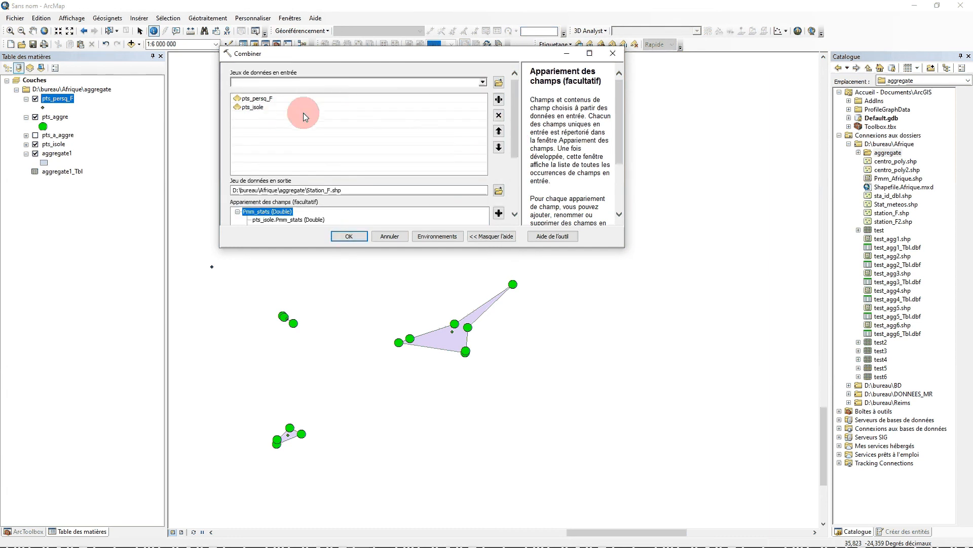
scroll(517, 129, "down", 3)
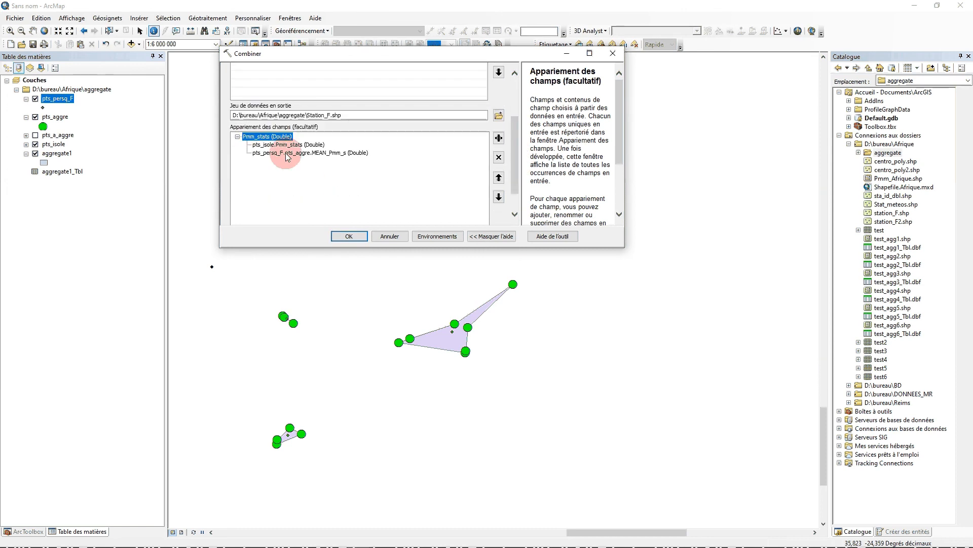
scroll(512, 148, "up", 3)
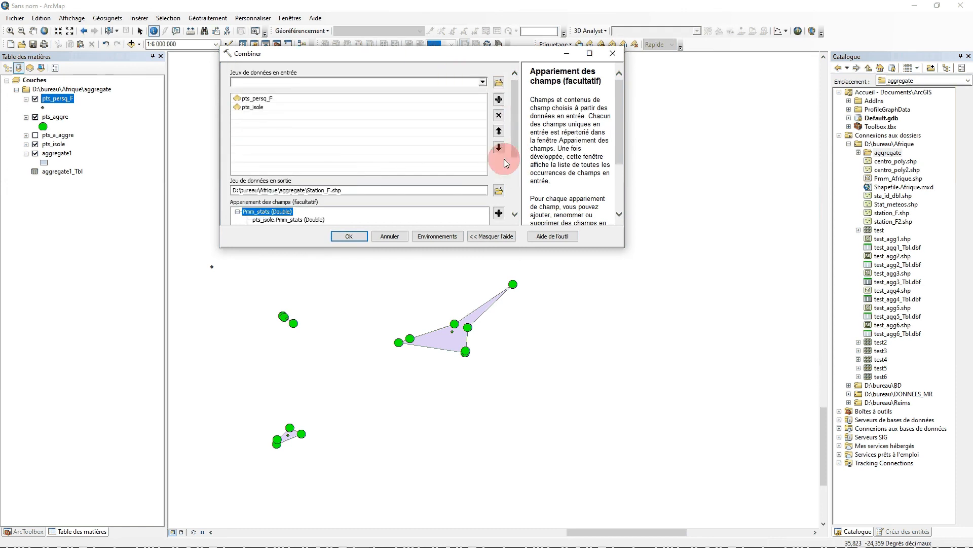
left_click(500, 190)
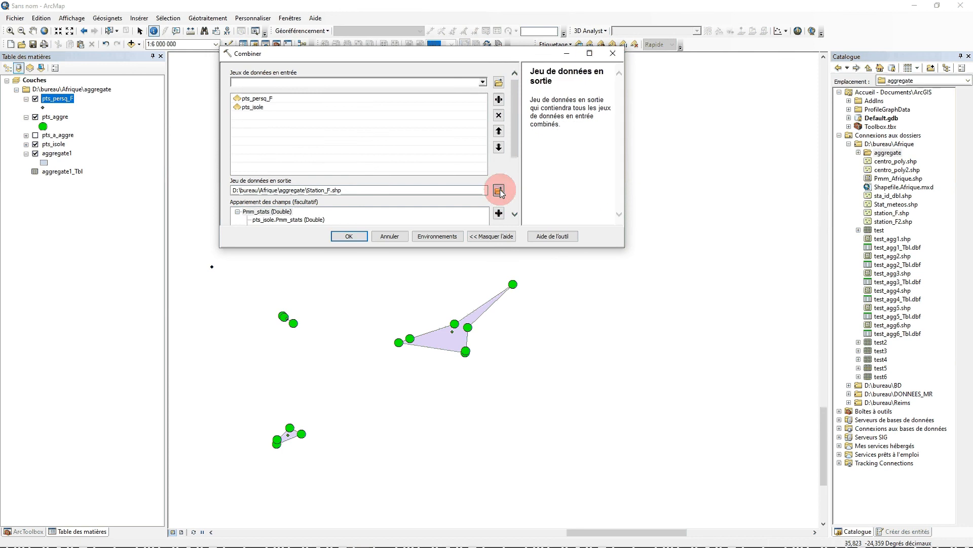
left_click(348, 236)
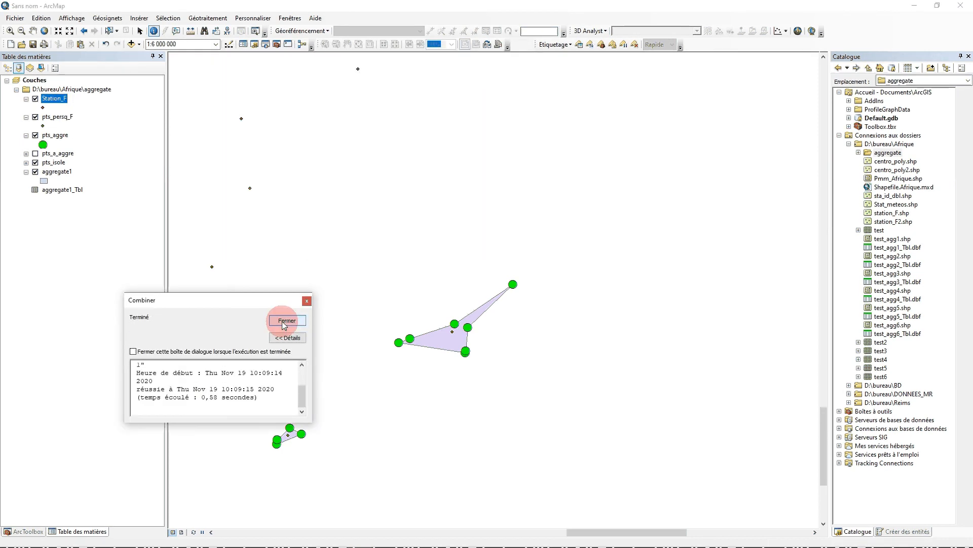
left_click(284, 321)
Step: Hide the pts_persq_F, pts_aggre and aggregate1 layers and open the Station_F attribute table
left_click(36, 117)
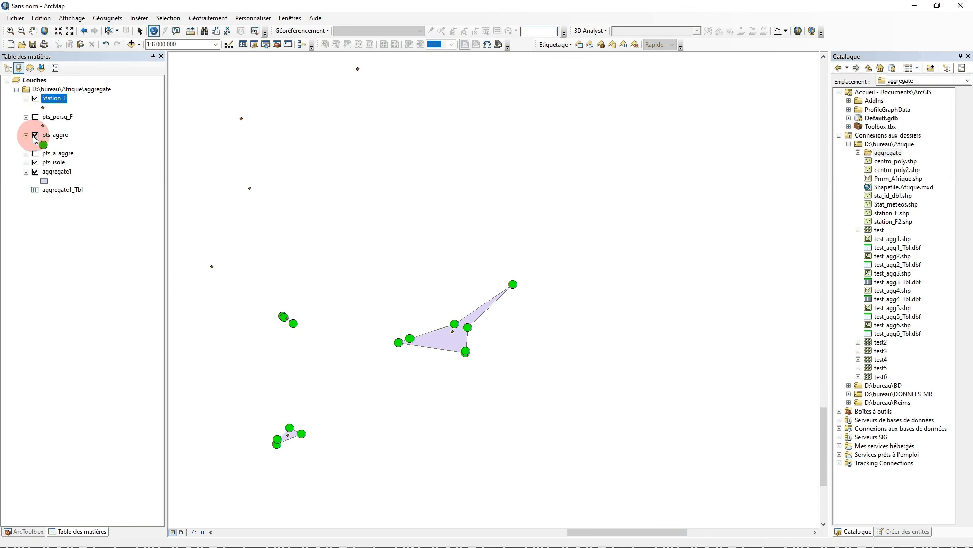
left_click(35, 136)
left_click(35, 172)
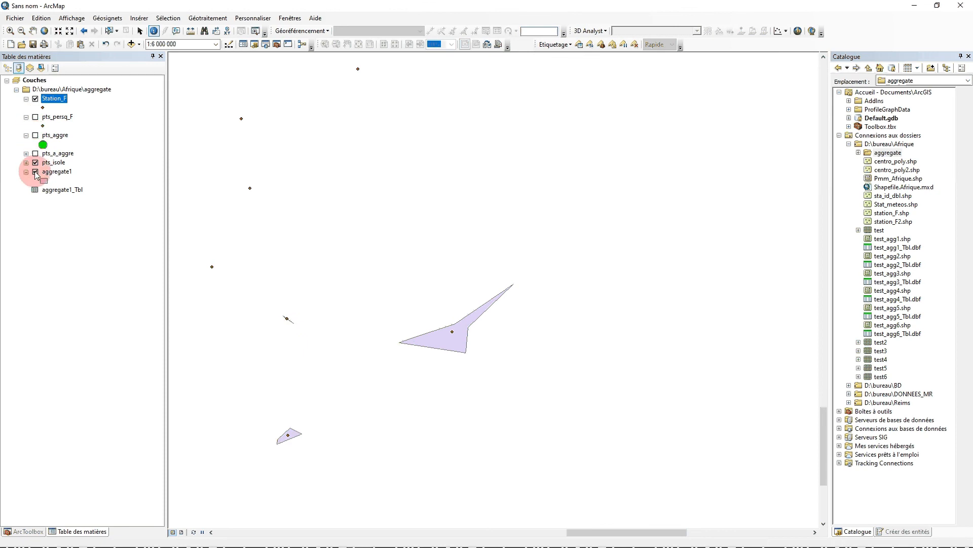
right_click(52, 98)
left_click(63, 124)
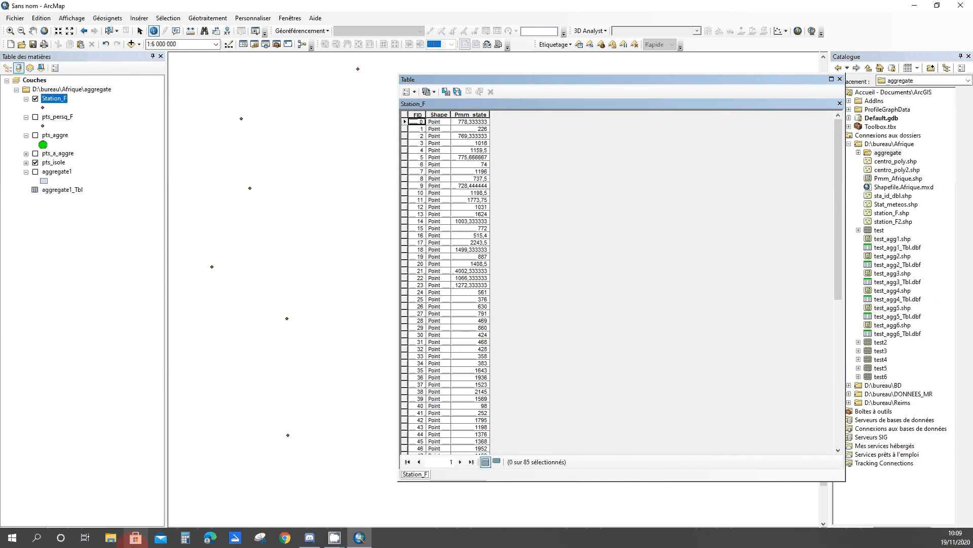
Step: Switch to the Calculator app, compute 24 + 61 to check the merged record count of Station_F, and close the calculator
left_click(12, 541)
left_click(13, 541)
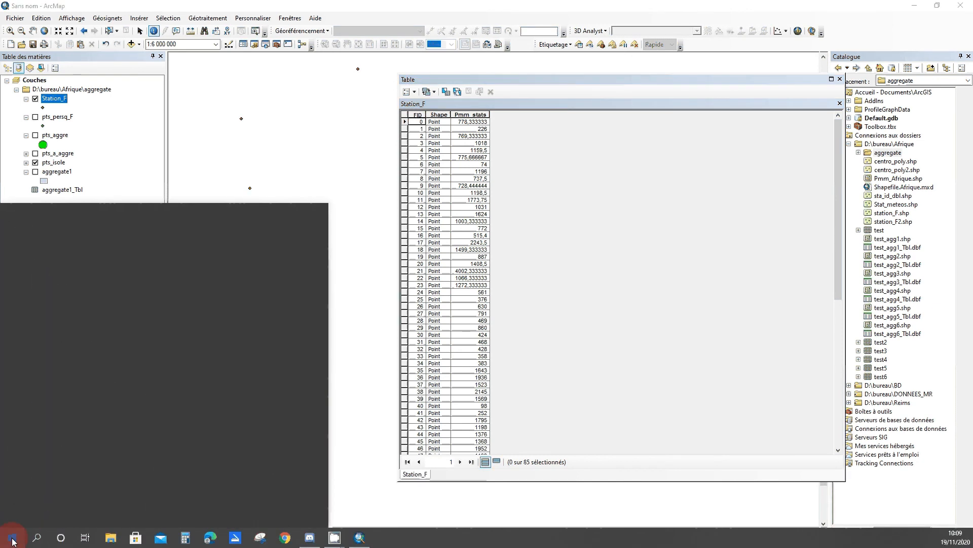
key("XF86Calculator")
type("24 ")
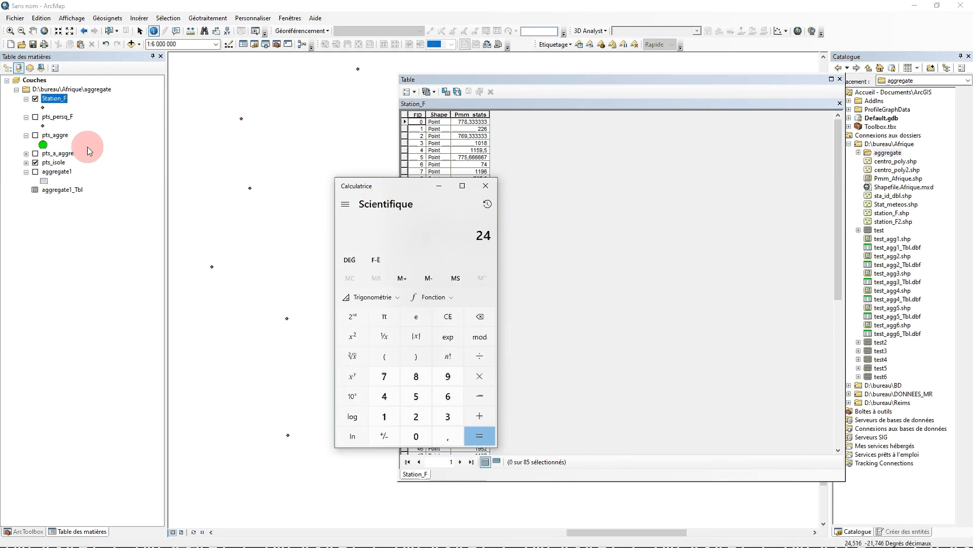
type("+ 61")
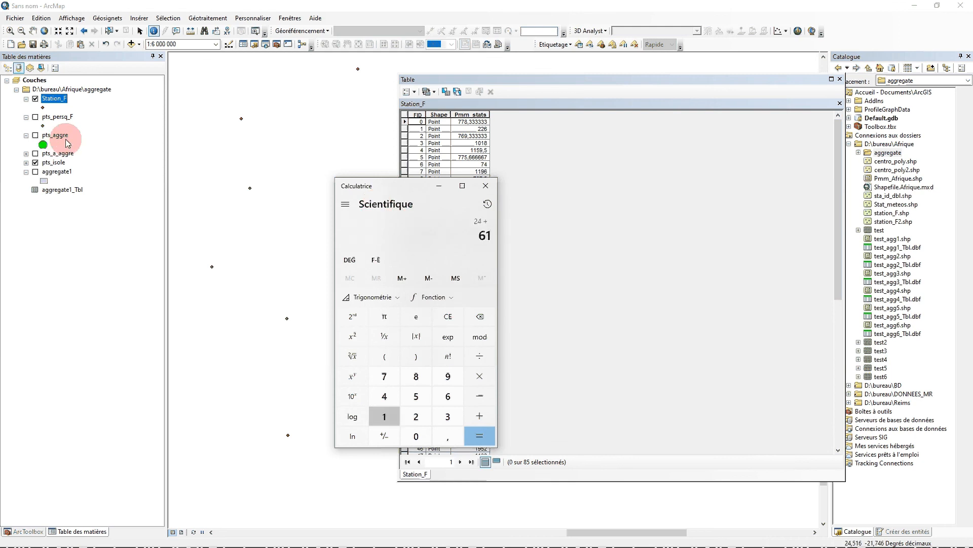
key("Return")
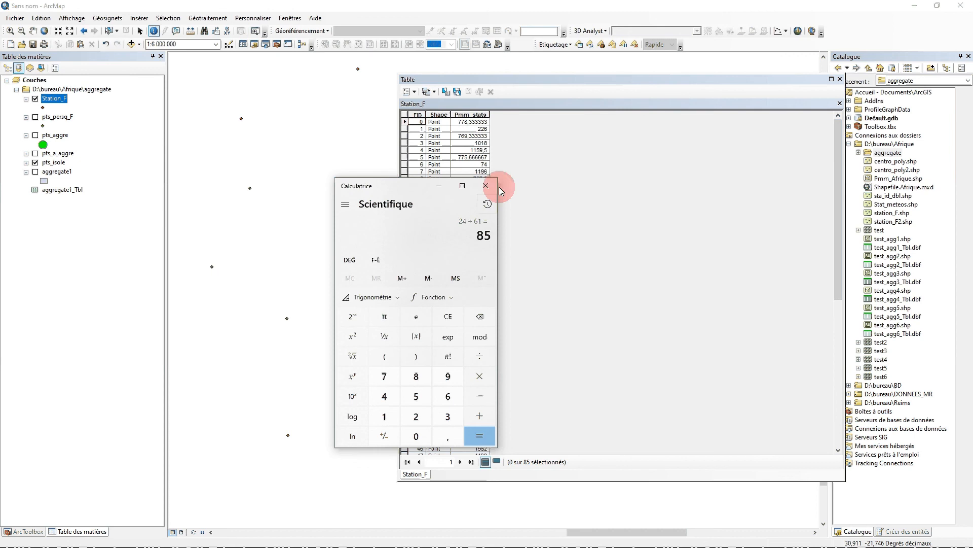
left_click(486, 186)
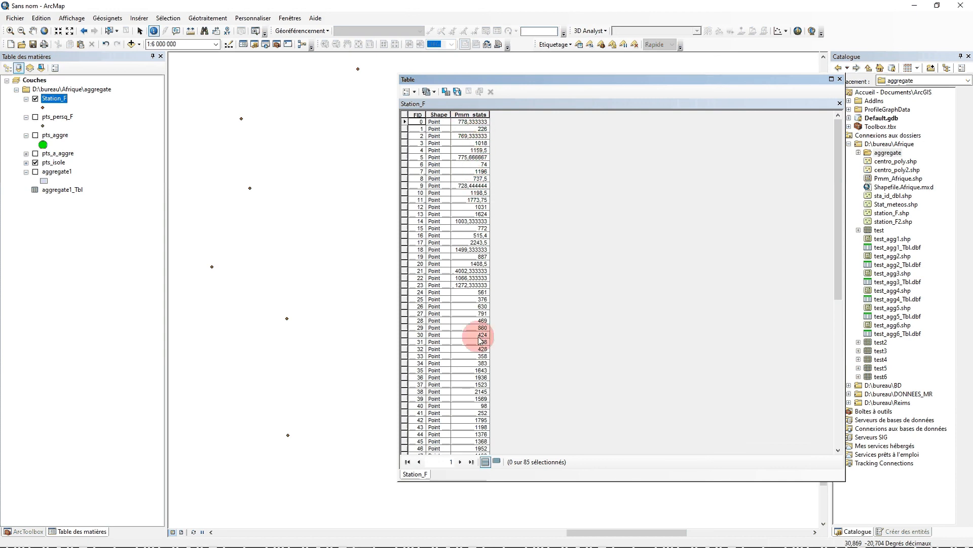
Step: Review the records of the Station_F attribute table before closing it, and fit the map view to the Station_F layer's extent
scroll(538, 239, "down", 12)
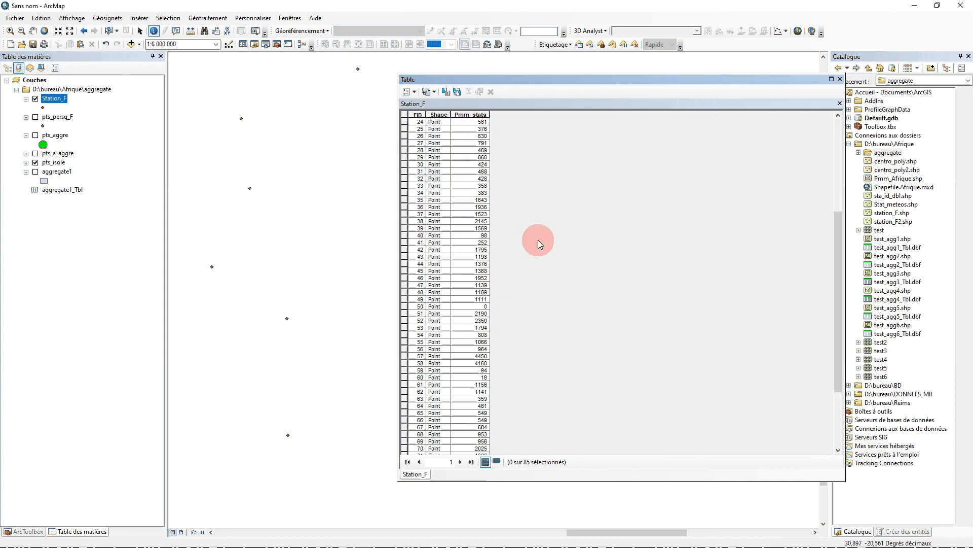
scroll(538, 232, "up", 10)
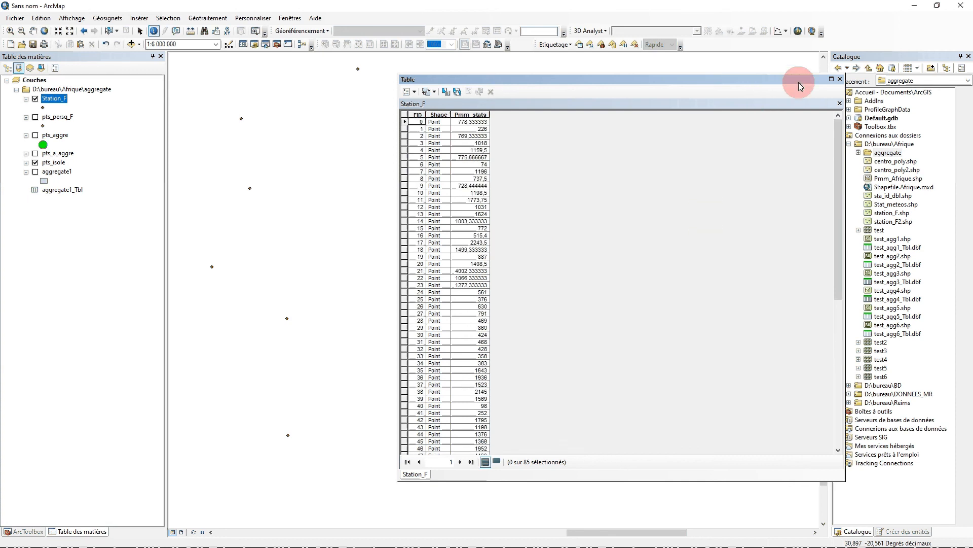
left_click(840, 79)
scroll(500, 279, "down", 2)
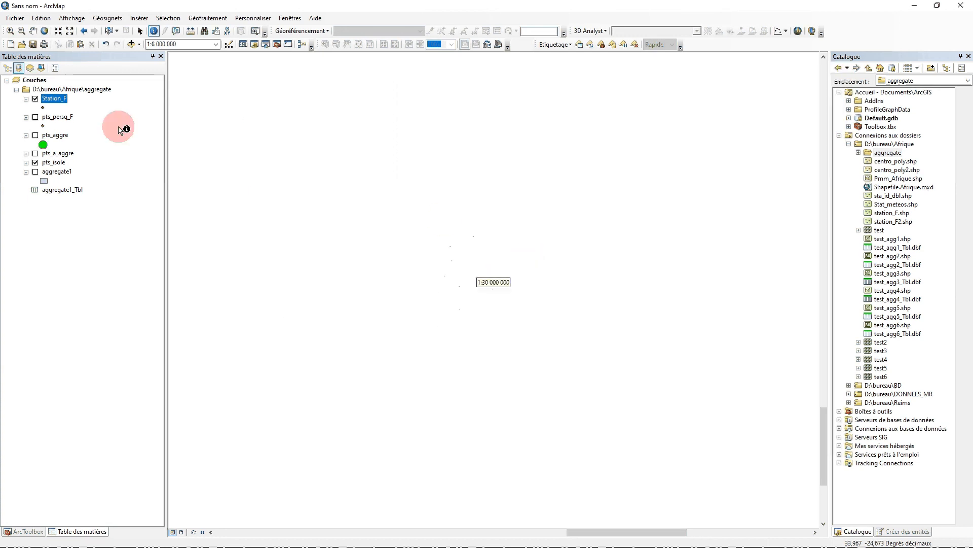
right_click(51, 98)
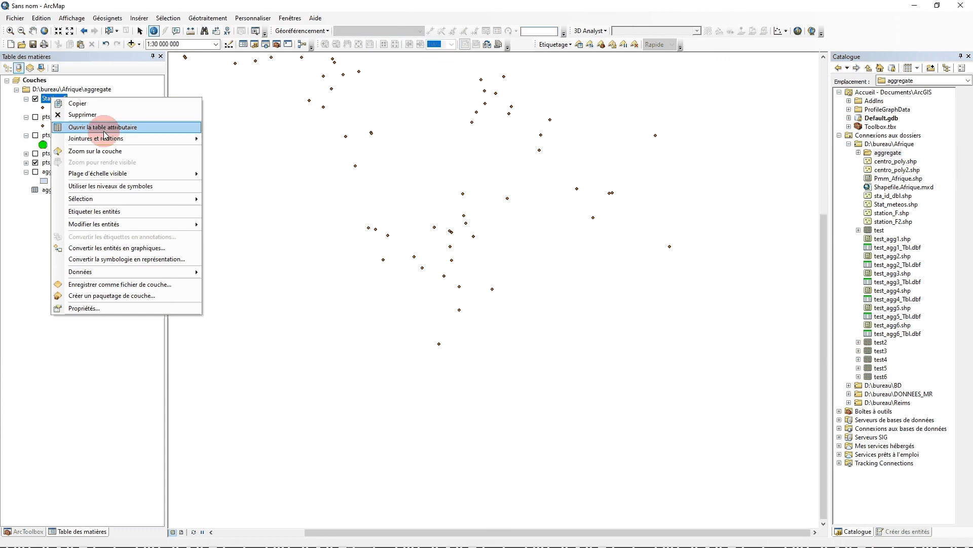
left_click(95, 151)
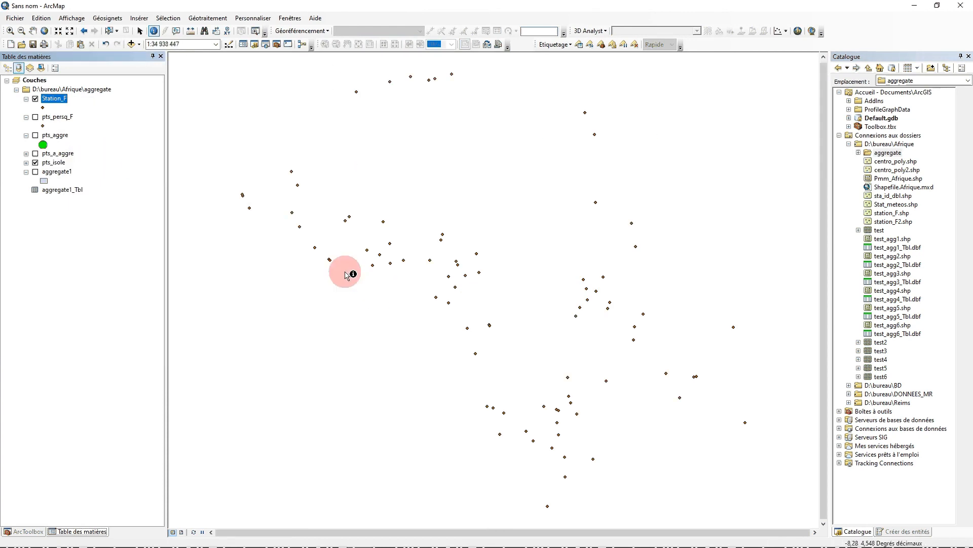